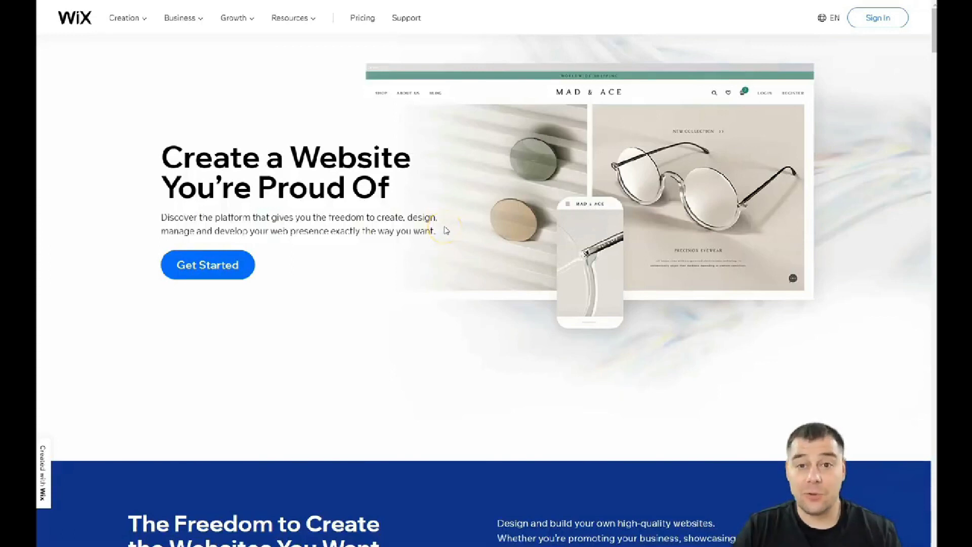
Scroll down through the Wix marketing homepage to browse its content
scroll(447, 241, "down", 1)
scroll(447, 243, "down", 2)
scroll(448, 253, "down", 1)
scroll(448, 255, "down", 1)
scroll(448, 255, "down", 1)
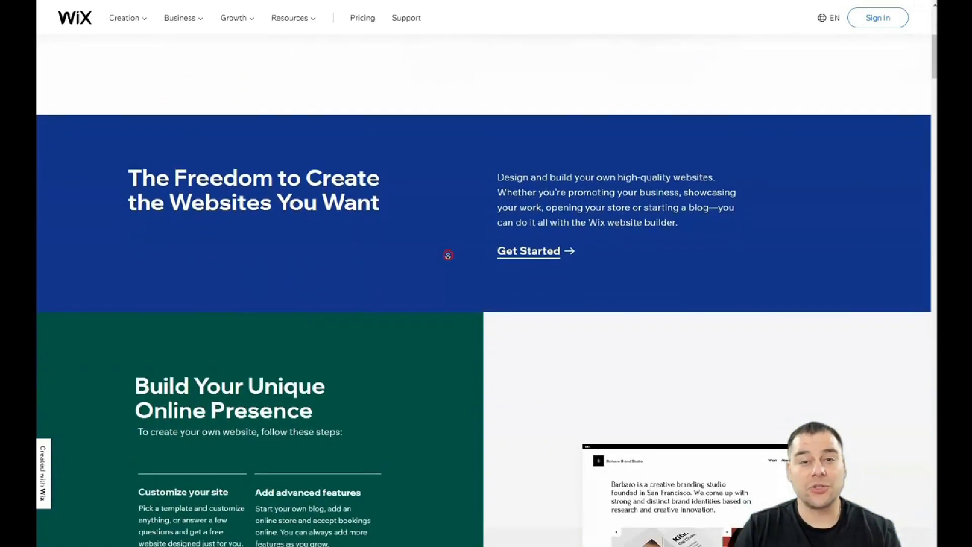
scroll(448, 255, "down", 2)
scroll(448, 256, "down", 1)
scroll(447, 255, "down", 1)
scroll(447, 255, "down", 1)
scroll(447, 256, "down", 1)
scroll(447, 255, "down", 1)
scroll(447, 255, "down", 1)
scroll(448, 256, "down", 1)
scroll(448, 255, "down", 1)
scroll(449, 253, "down", 1)
scroll(448, 254, "down", 1)
scroll(449, 254, "down", 1)
scroll(449, 254, "down", 1)
scroll(448, 254, "down", 1)
scroll(449, 253, "down", 1)
scroll(449, 254, "down", 1)
scroll(449, 254, "down", 1)
scroll(448, 254, "down", 1)
scroll(448, 253, "down", 1)
scroll(449, 254, "down", 1)
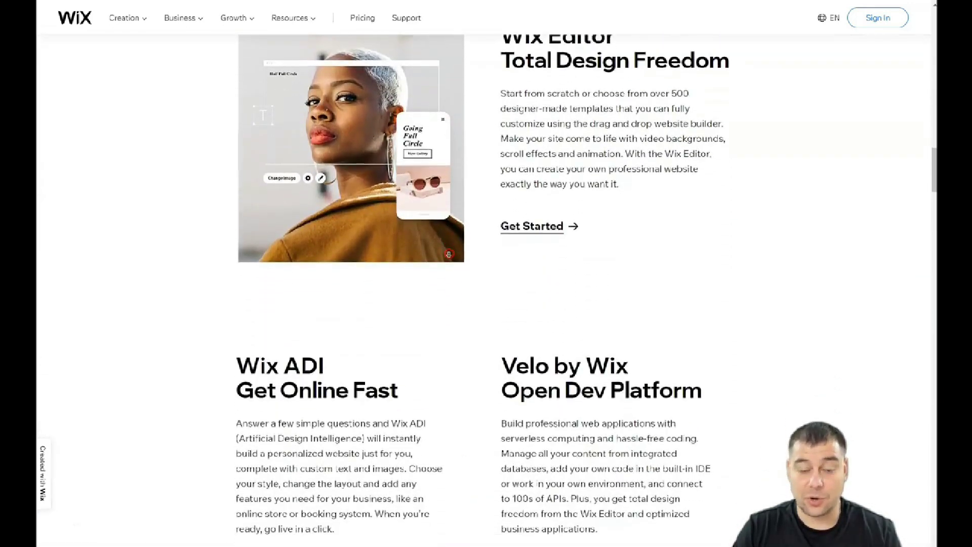
scroll(448, 253, "down", 1)
scroll(450, 253, "down", 1)
scroll(449, 253, "down", 1)
scroll(449, 253, "down", 1)
scroll(448, 253, "down", 1)
scroll(448, 254, "down", 1)
scroll(448, 254, "down", 1)
scroll(449, 253, "down", 1)
scroll(449, 253, "down", 1)
scroll(450, 253, "down", 1)
scroll(449, 253, "down", 1)
scroll(450, 253, "down", 1)
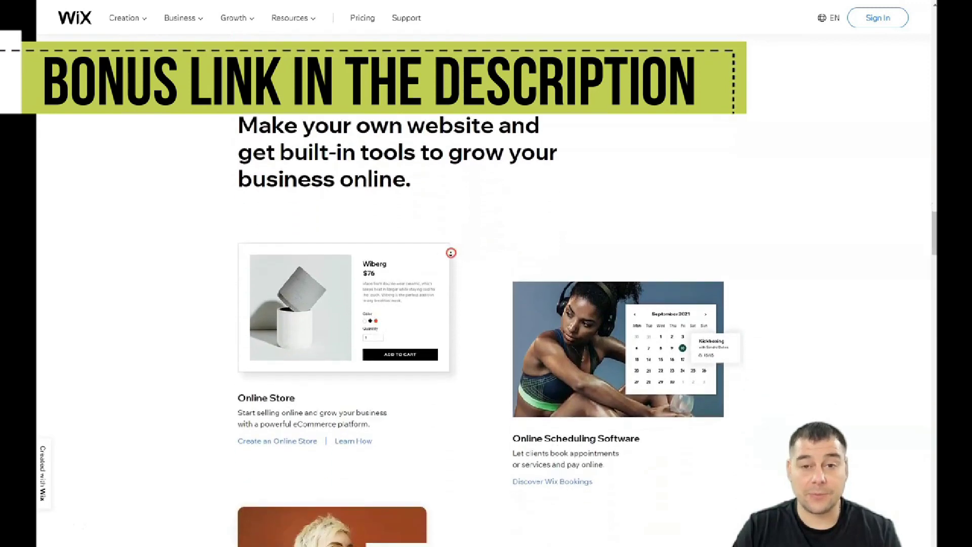
scroll(450, 253, "down", 1)
scroll(450, 252, "down", 1)
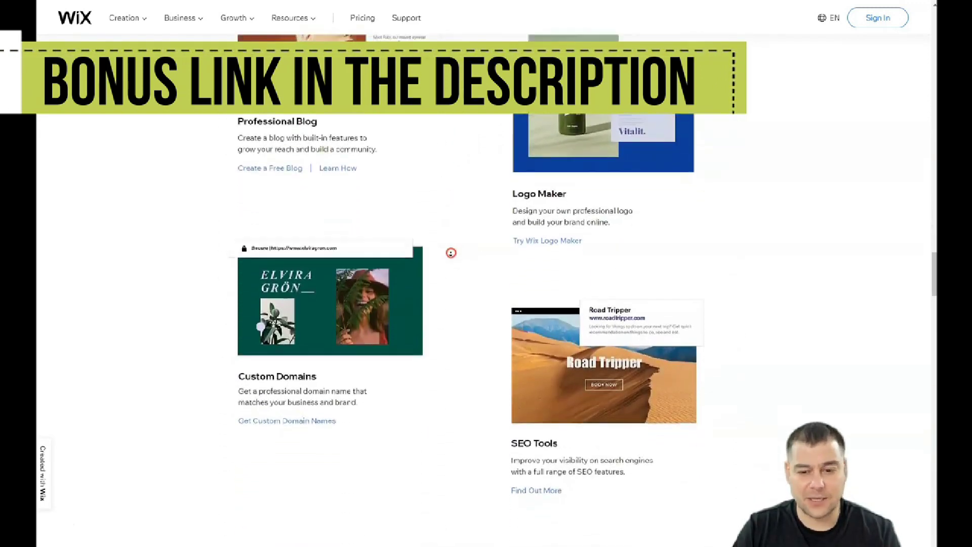
scroll(451, 253, "down", 1)
scroll(451, 252, "down", 1)
scroll(451, 253, "down", 1)
scroll(451, 253, "down", 1)
scroll(451, 252, "down", 1)
scroll(451, 253, "down", 1)
scroll(452, 252, "down", 1)
scroll(451, 252, "down", 1)
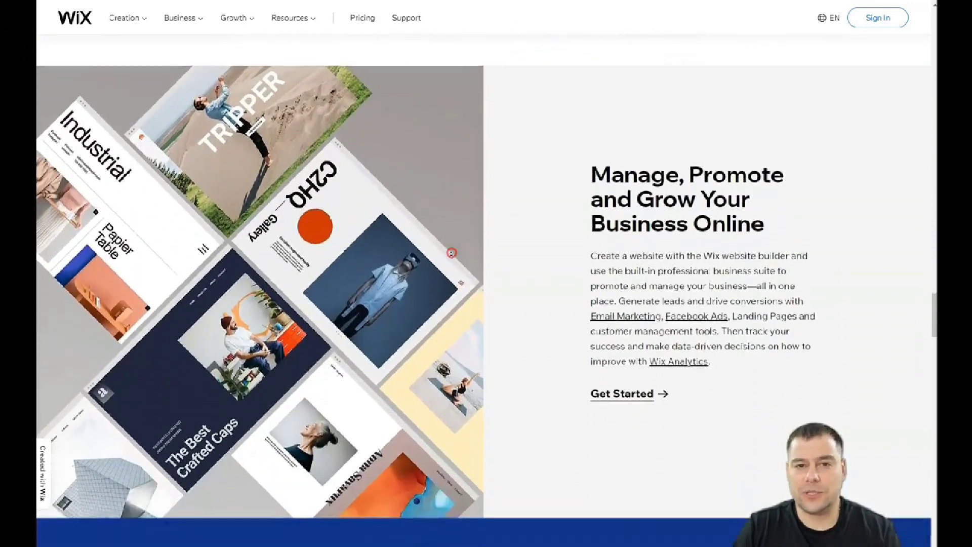
scroll(451, 253, "down", 1)
scroll(451, 253, "down", 1)
scroll(452, 253, "down", 1)
scroll(451, 252, "down", 1)
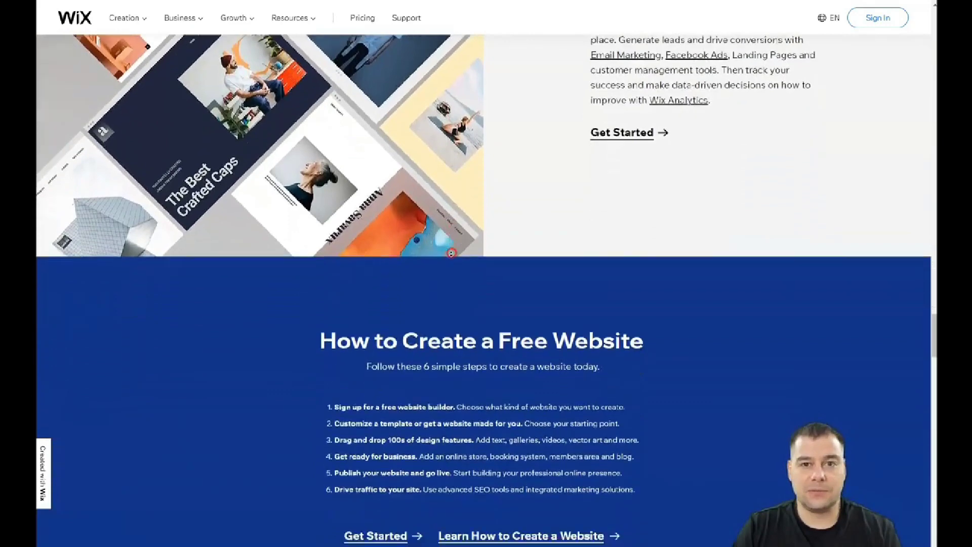
scroll(451, 252, "down", 1)
scroll(452, 252, "down", 1)
scroll(451, 252, "down", 1)
scroll(451, 253, "down", 1)
scroll(451, 253, "down", 1)
scroll(451, 253, "down", 1)
scroll(451, 253, "down", 1)
scroll(452, 253, "down", 1)
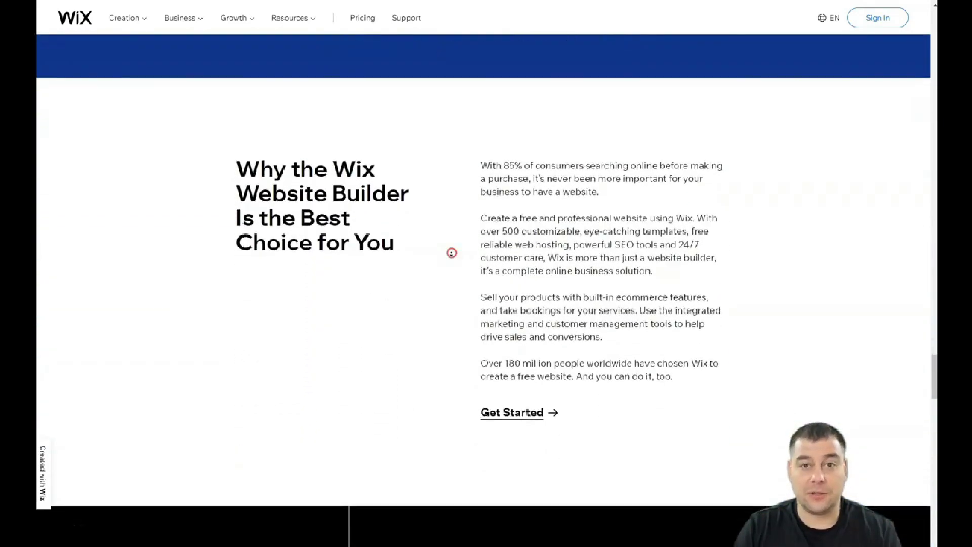
scroll(451, 253, "down", 1)
scroll(451, 253, "down", 1)
scroll(451, 253, "down", 1)
scroll(451, 253, "down", 1)
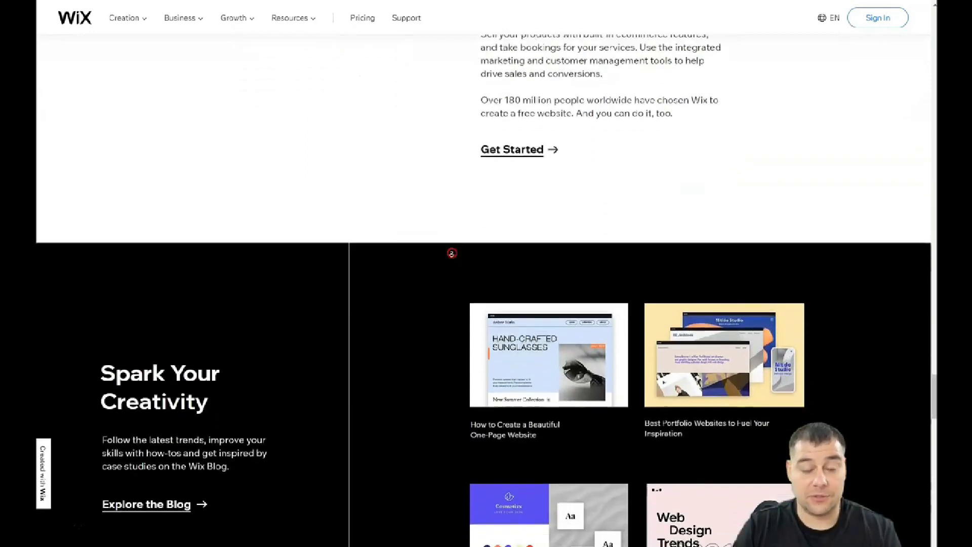
scroll(452, 252, "down", 1)
scroll(451, 252, "down", 1)
scroll(451, 253, "down", 1)
scroll(451, 252, "down", 1)
scroll(452, 252, "down", 1)
scroll(451, 252, "down", 1)
scroll(451, 253, "down", 1)
scroll(451, 252, "down", 1)
scroll(451, 253, "down", 1)
scroll(452, 253, "down", 1)
scroll(451, 253, "down", 1)
scroll(452, 252, "down", 1)
scroll(452, 253, "down", 1)
scroll(452, 253, "down", 1)
scroll(453, 253, "down", 1)
scroll(453, 253, "down", 1)
scroll(453, 253, "down", 1)
scroll(452, 253, "down", 1)
scroll(453, 252, "down", 1)
scroll(453, 253, "down", 1)
scroll(454, 252, "down", 1)
scroll(454, 248, "down", 1)
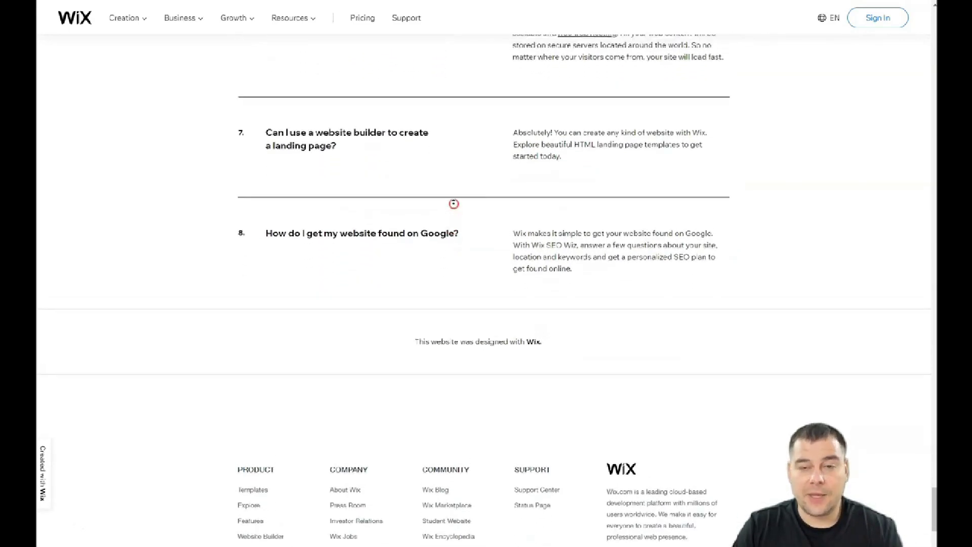
Scroll back up to the top of the Wix homepage
scroll(454, 203, "up", 1)
scroll(454, 196, "up", 1)
scroll(454, 195, "up", 2)
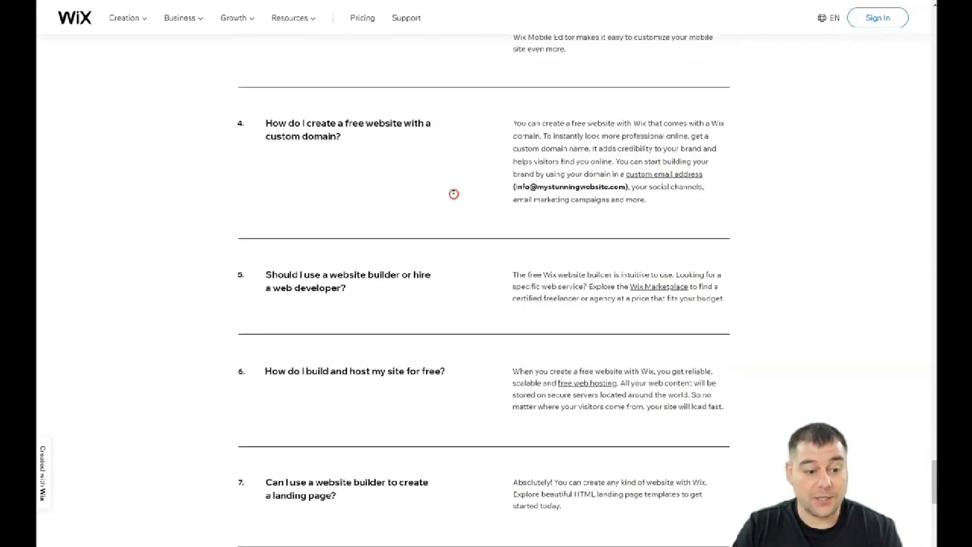
scroll(454, 194, "up", 2)
scroll(455, 193, "up", 2)
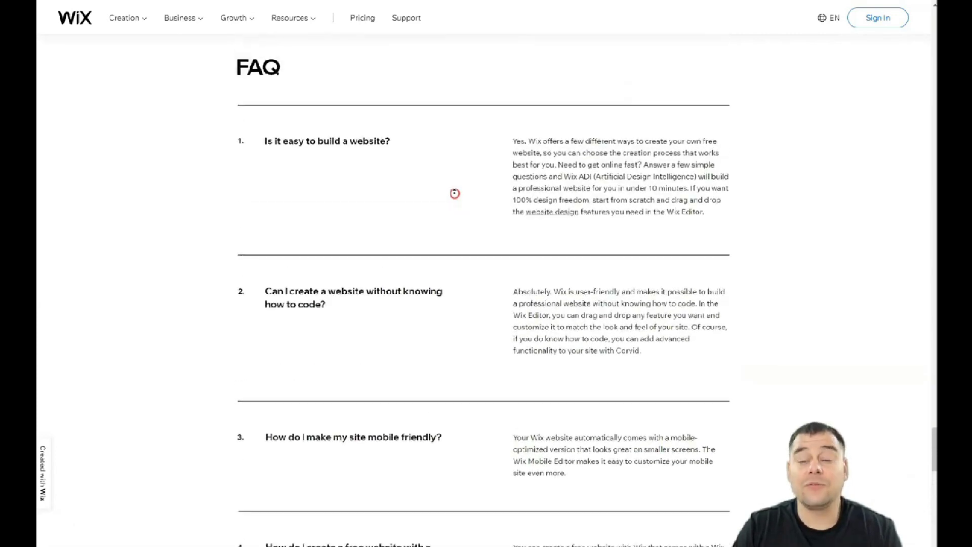
scroll(455, 193, "up", 2)
scroll(455, 194, "up", 2)
scroll(454, 193, "up", 2)
scroll(454, 193, "up", 2)
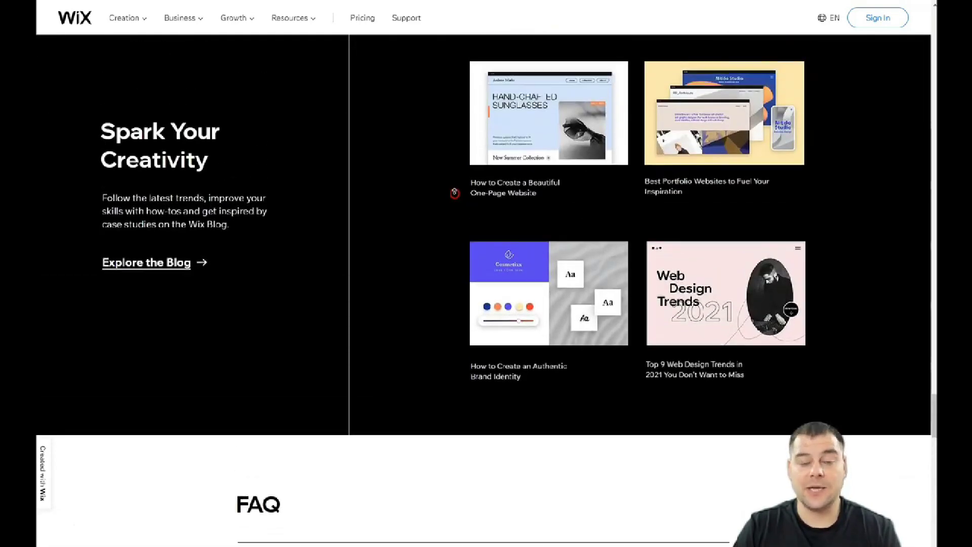
scroll(454, 194, "up", 2)
scroll(455, 194, "up", 2)
scroll(454, 193, "up", 2)
scroll(455, 194, "up", 2)
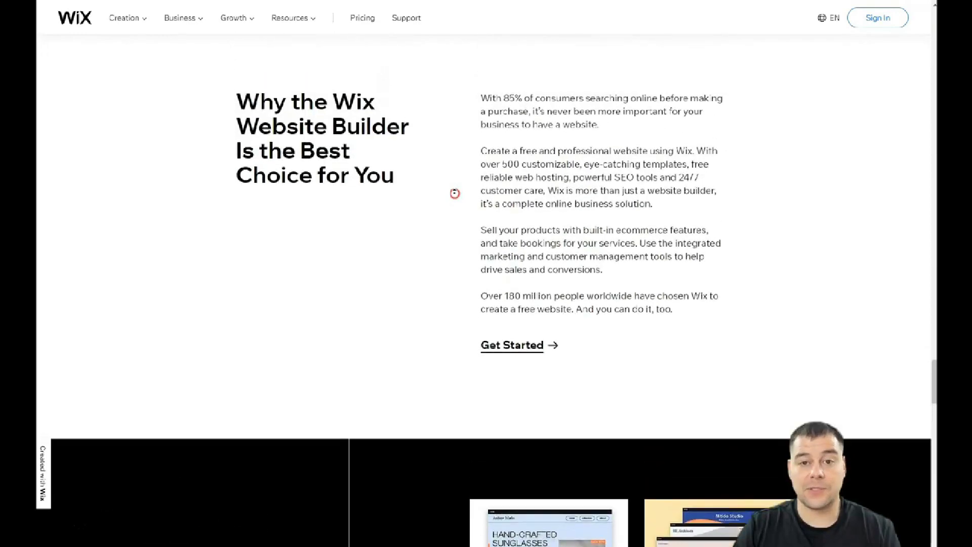
scroll(455, 193, "up", 2)
scroll(455, 193, "up", 2)
scroll(455, 194, "up", 2)
scroll(454, 193, "up", 1)
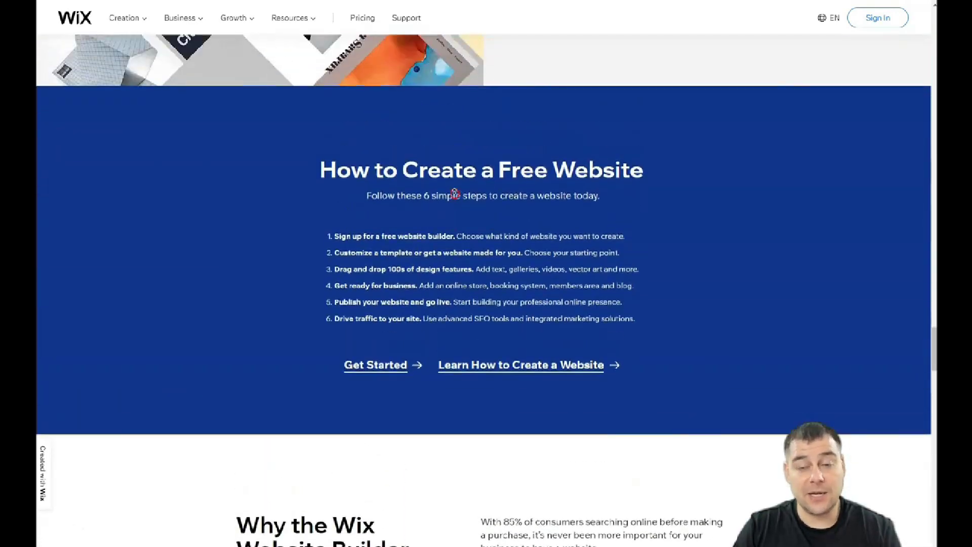
scroll(455, 193, "up", 2)
scroll(455, 194, "up", 3)
scroll(455, 194, "up", 2)
scroll(455, 193, "up", 1)
scroll(454, 193, "up", 2)
scroll(454, 194, "up", 2)
scroll(455, 193, "up", 2)
scroll(455, 193, "up", 2)
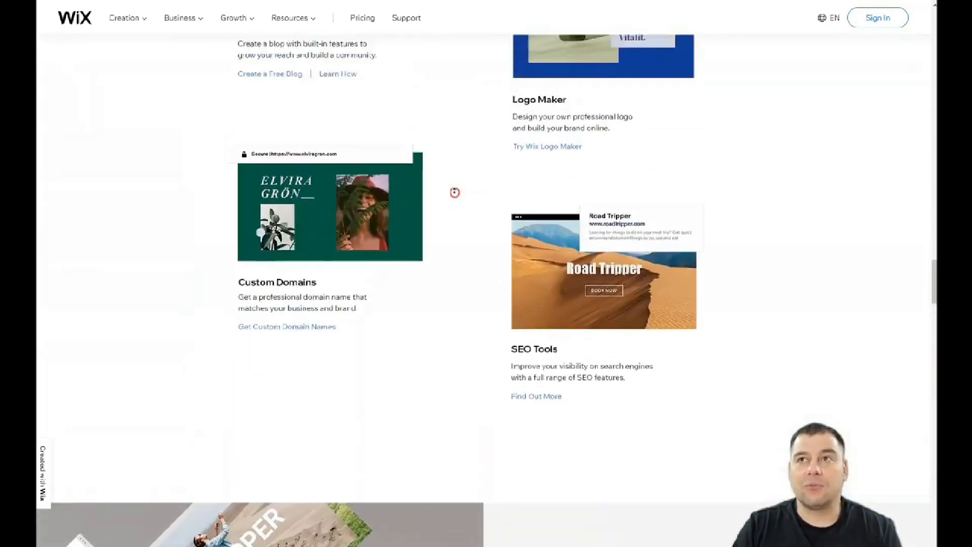
scroll(455, 192, "up", 2)
scroll(455, 193, "up", 2)
scroll(455, 192, "up", 2)
scroll(454, 192, "up", 2)
scroll(455, 192, "up", 2)
scroll(455, 192, "up", 2)
scroll(455, 192, "up", 2)
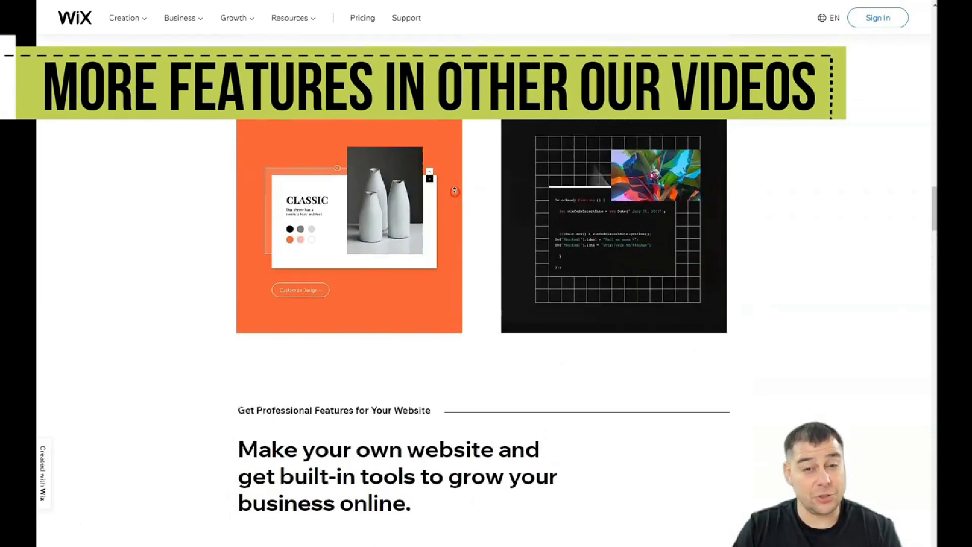
scroll(455, 191, "up", 2)
scroll(455, 192, "up", 2)
scroll(455, 192, "up", 2)
scroll(455, 191, "up", 2)
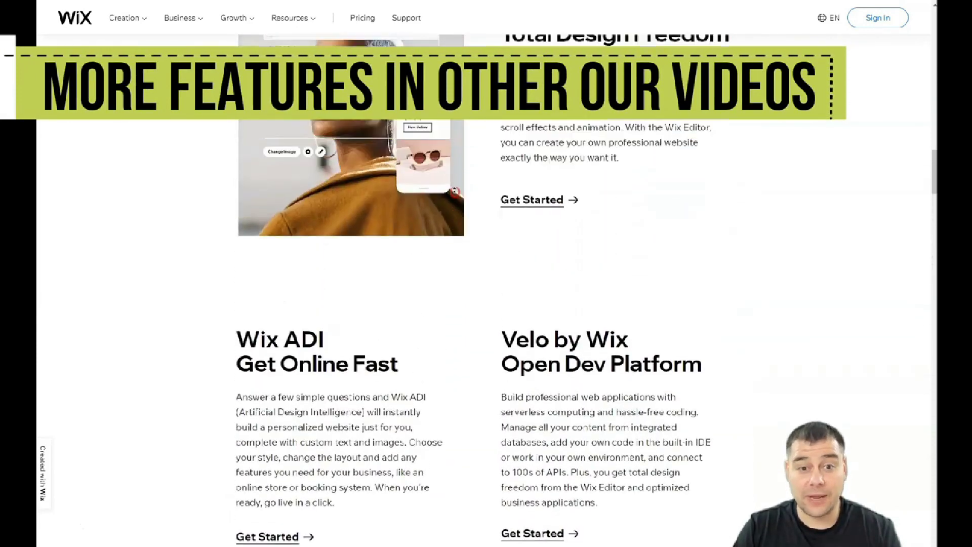
scroll(455, 192, "up", 2)
scroll(456, 190, "up", 2)
scroll(458, 186, "up", 3)
scroll(458, 186, "up", 2)
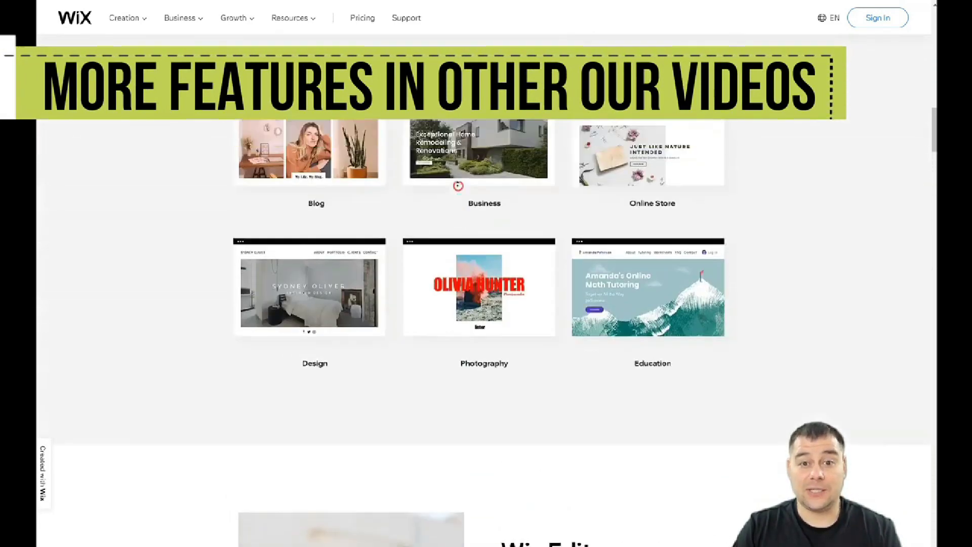
scroll(458, 186, "up", 2)
scroll(457, 186, "up", 2)
scroll(458, 187, "up", 2)
scroll(458, 186, "up", 2)
scroll(458, 187, "up", 2)
scroll(458, 187, "up", 2)
scroll(458, 187, "up", 2)
scroll(459, 188, "up", 2)
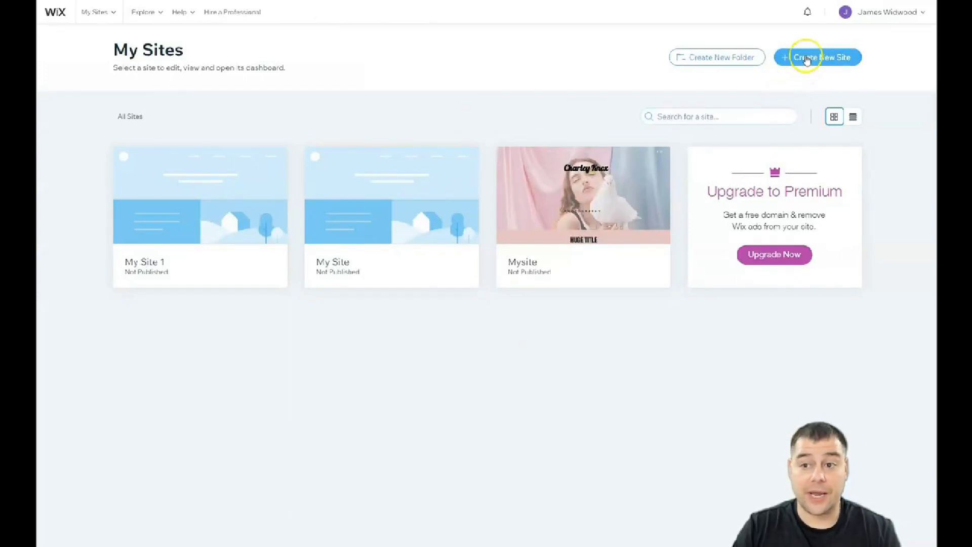
Create a new site and choose Other as its website type
left_click(807, 60)
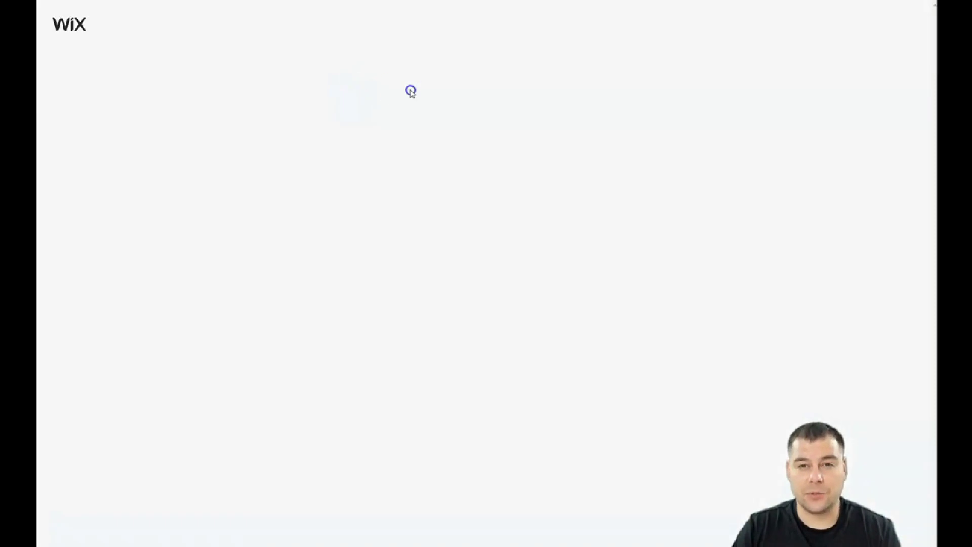
left_click(509, 107)
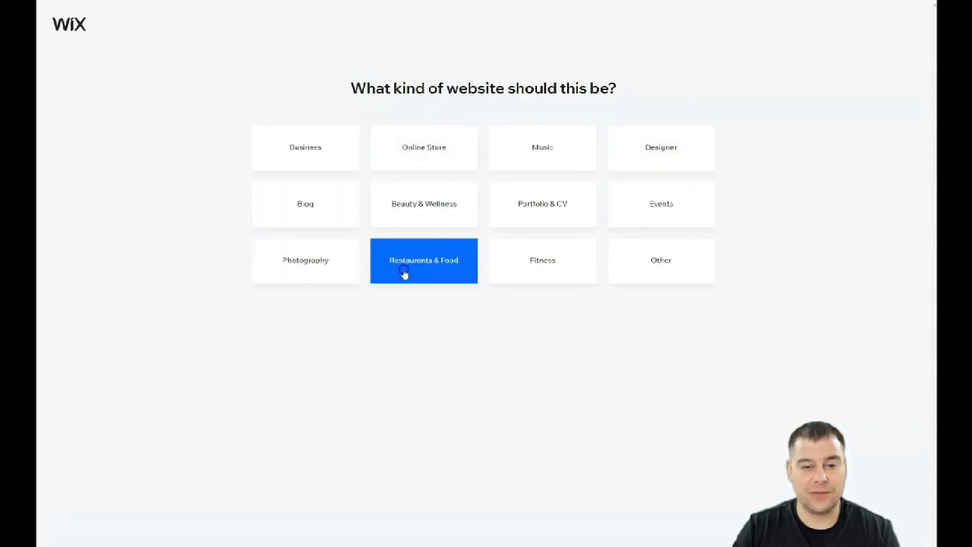
left_click(661, 266)
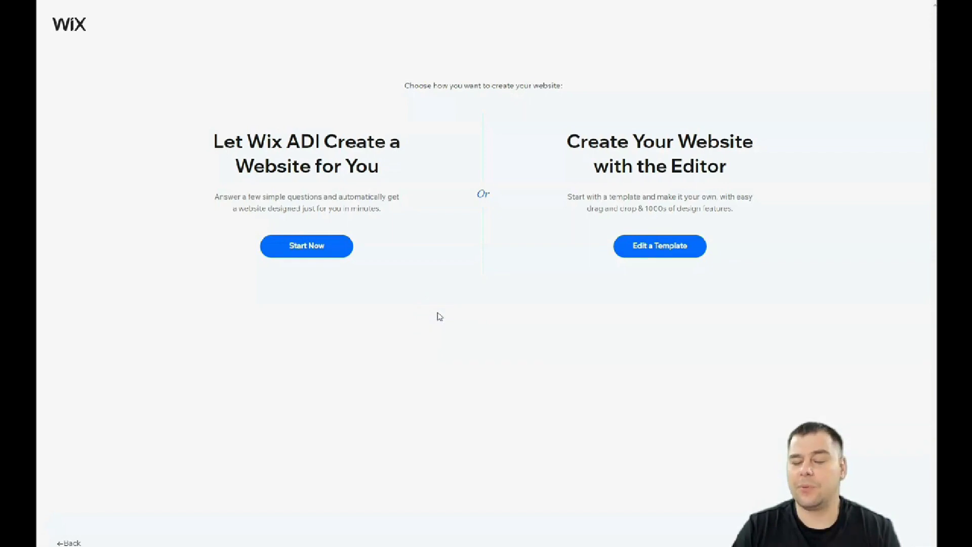
Choose to build the site in the Editor from a template and browse the gallery
left_click(657, 247)
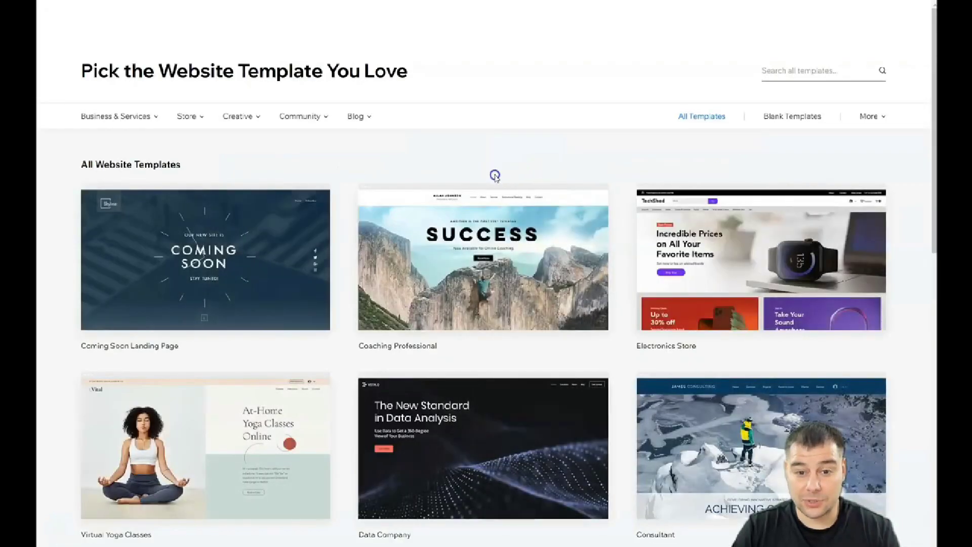
scroll(476, 278, "down", 5)
scroll(478, 282, "down", 2)
scroll(478, 282, "down", 4)
scroll(479, 281, "up", 4)
scroll(481, 280, "up", 3)
scroll(486, 279, "up", 3)
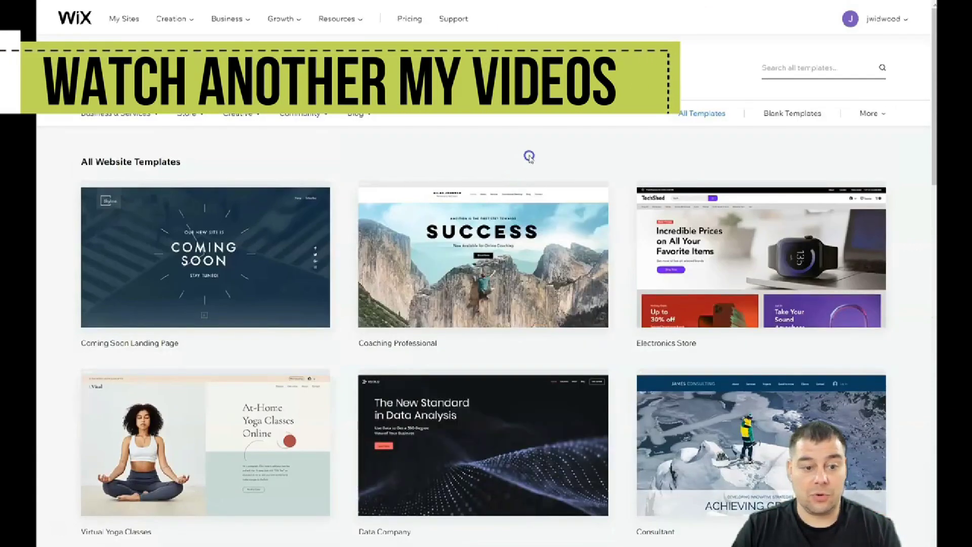
Filter the template gallery to blank website templates only
left_click(778, 118)
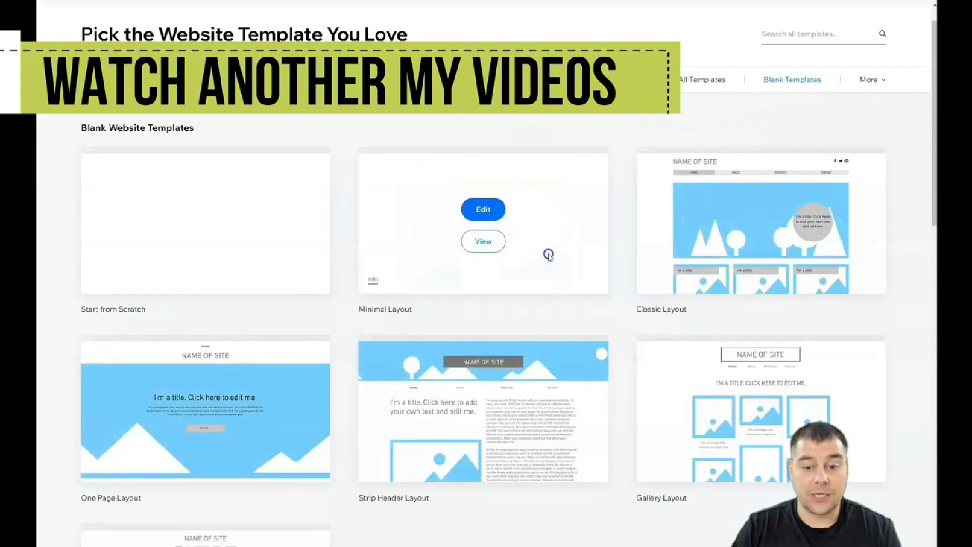
mouse_move(483, 223)
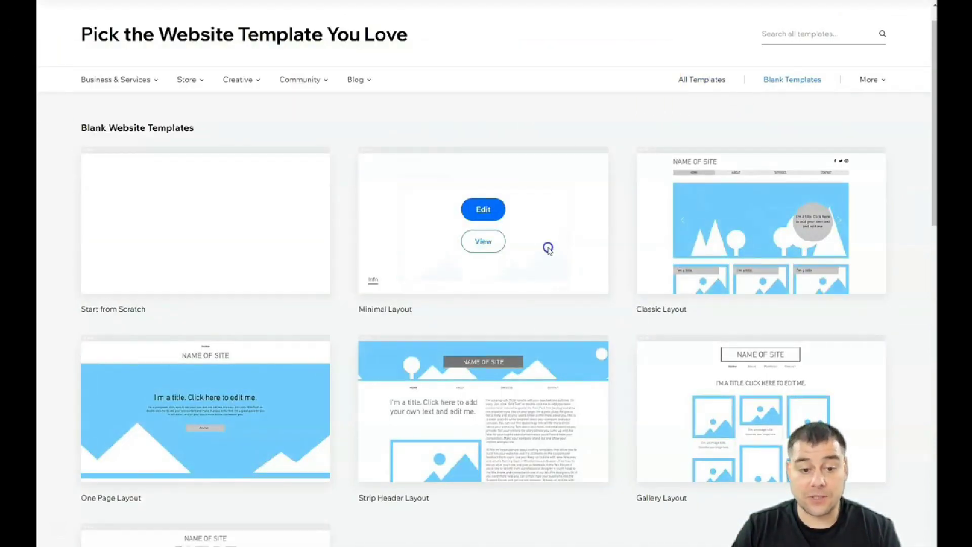
scroll(549, 247, "down", 2)
scroll(547, 245, "down", 2)
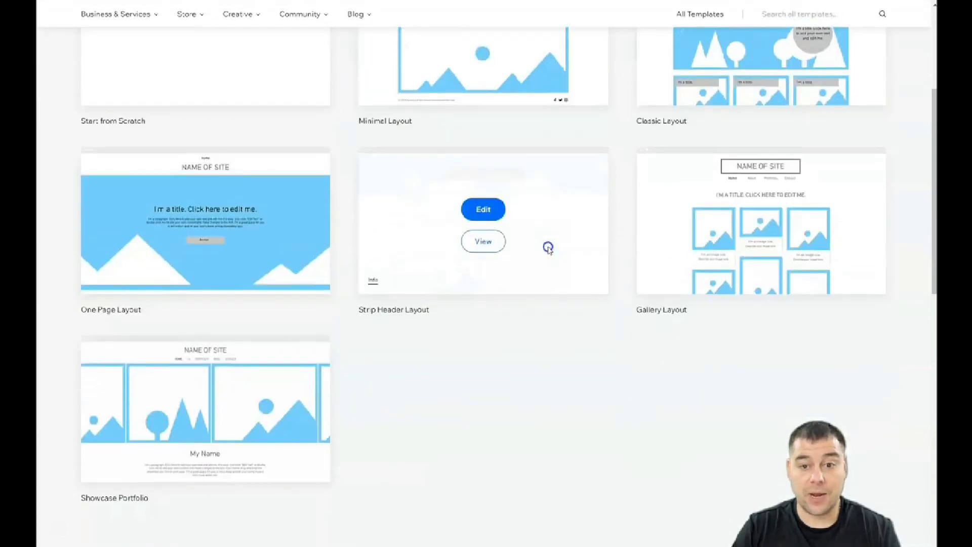
scroll(547, 245, "up", 5)
Return to All Website Templates and browse onto the second and next pages
left_click(684, 118)
scroll(560, 287, "down", 5)
scroll(557, 285, "down", 5)
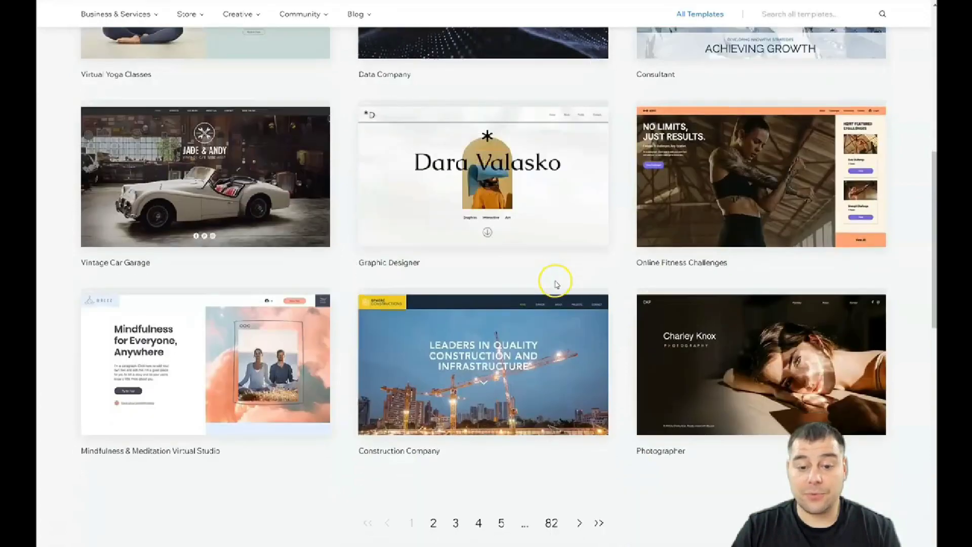
scroll(506, 286, "down", 3)
left_click(434, 288)
mouse_move(483, 223)
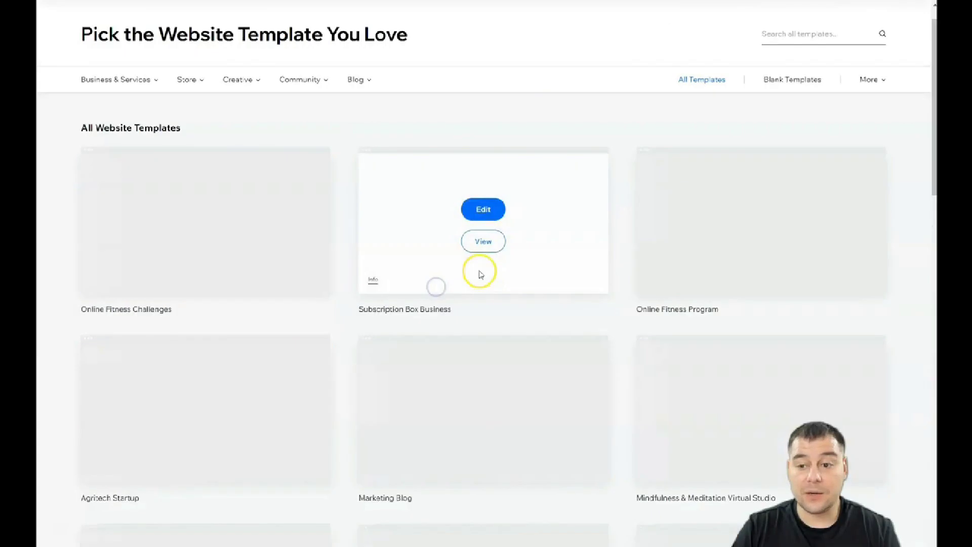
scroll(524, 284, "down", 4)
scroll(528, 281, "down", 1)
scroll(528, 281, "down", 1)
scroll(528, 284, "down", 2)
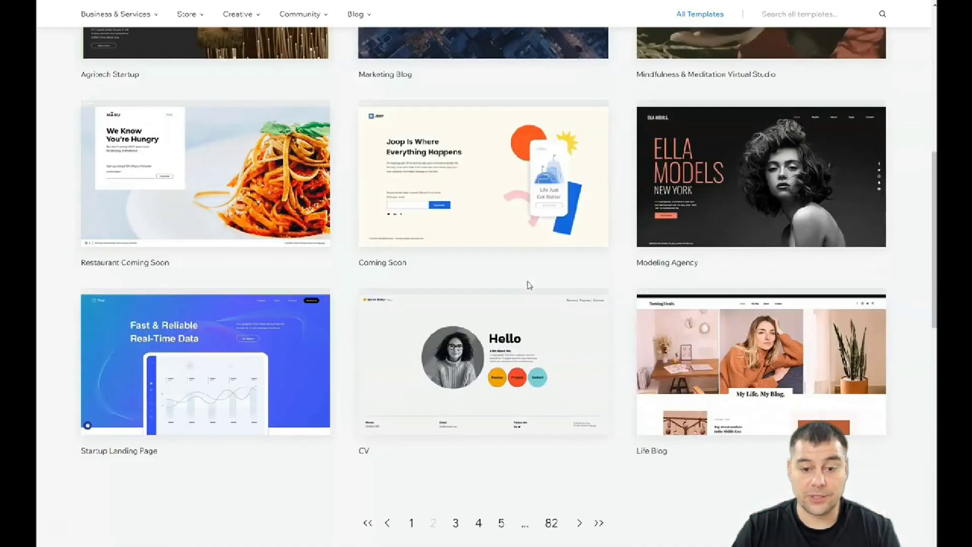
scroll(527, 282, "down", 3)
left_click(464, 370)
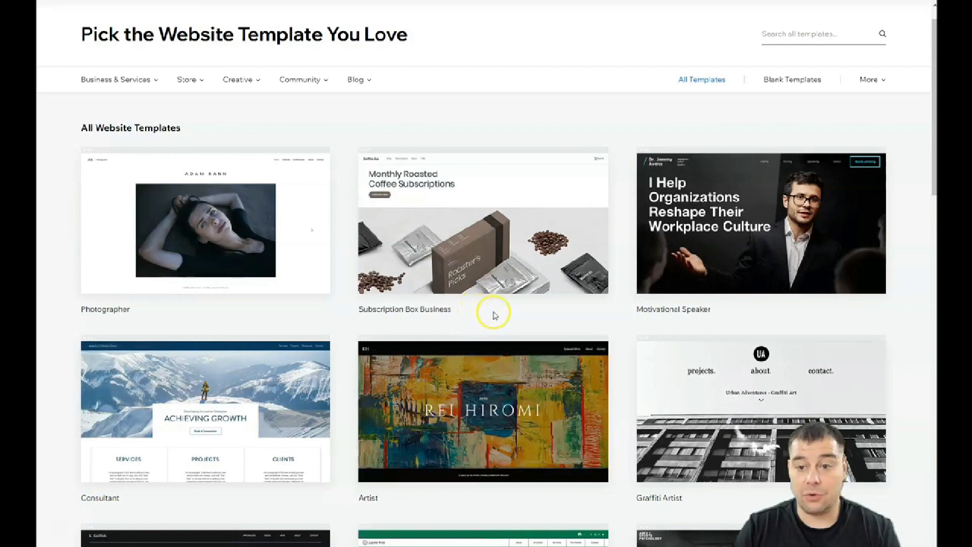
mouse_move(761, 220)
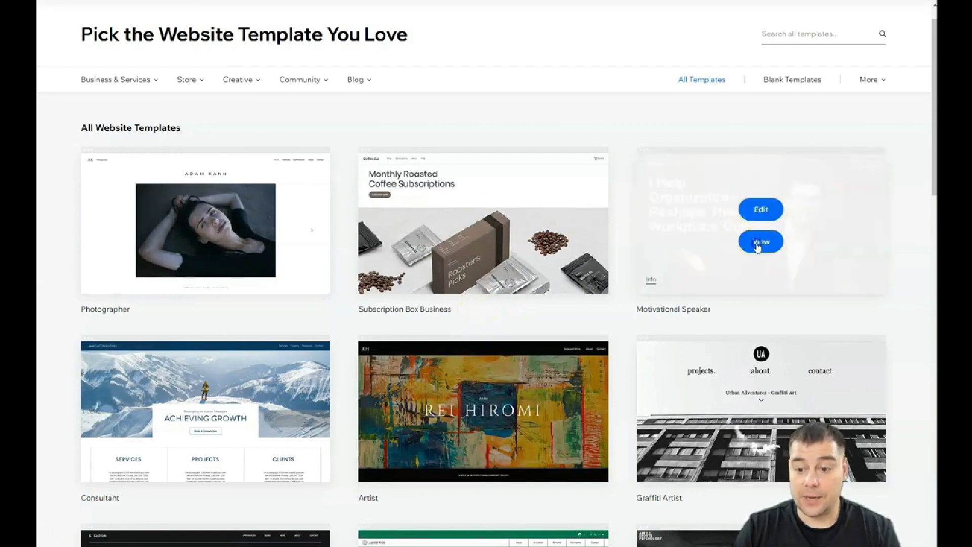
Preview the Motivational Speaker template and scroll down through its full demo
left_click(758, 243)
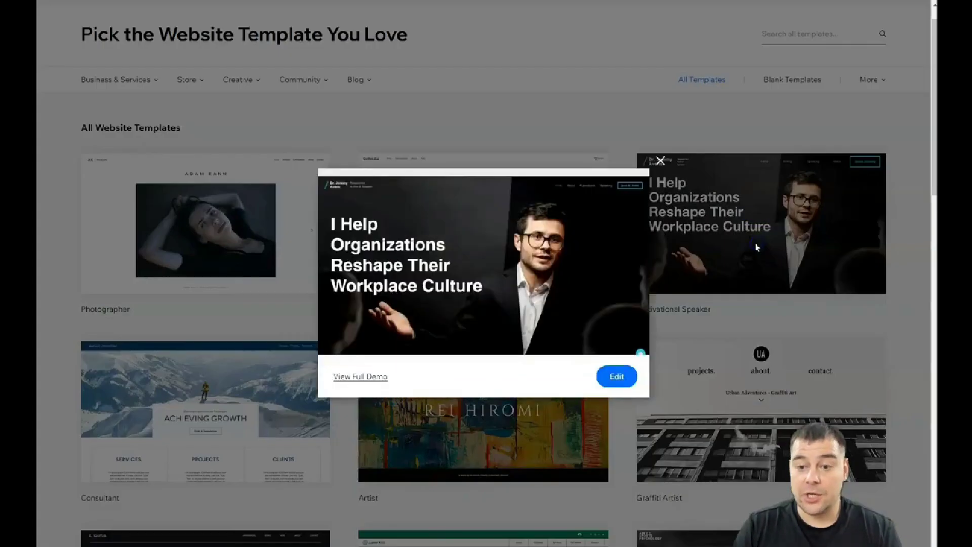
left_click(363, 378)
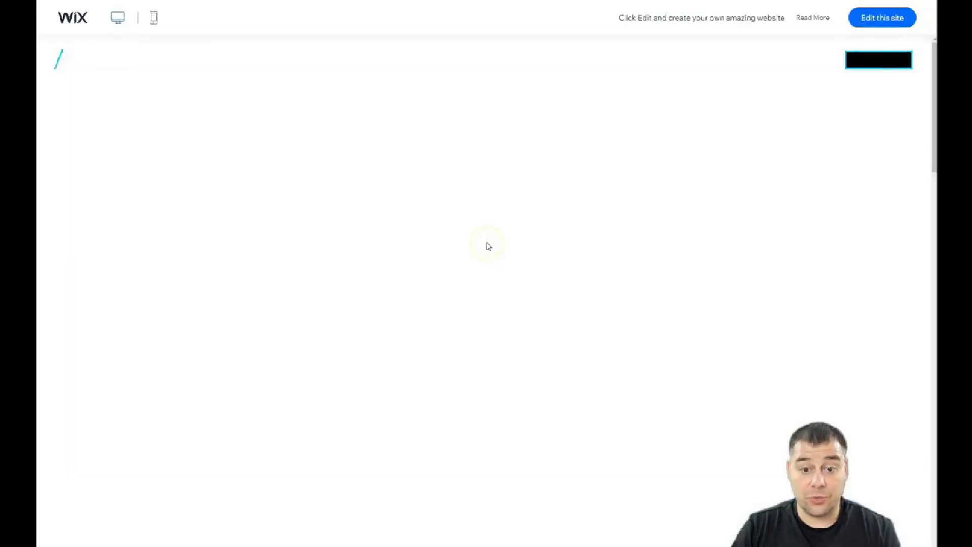
scroll(479, 232, "down", 5)
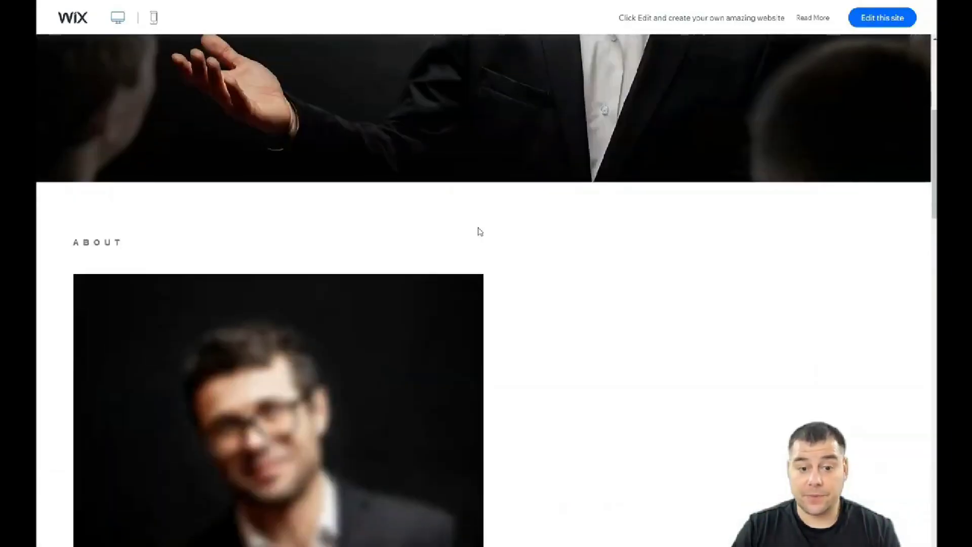
scroll(479, 232, "down", 5)
scroll(479, 232, "down", 5)
scroll(479, 232, "down", 5)
scroll(480, 232, "down", 5)
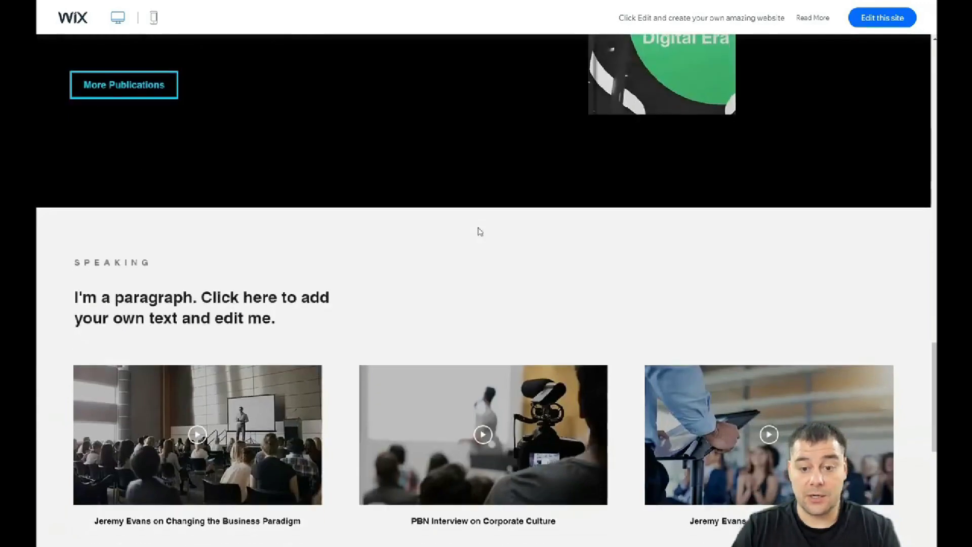
scroll(480, 232, "down", 5)
scroll(480, 232, "down", 3)
Scroll back to the demo's top and open the Dr. Jeremy Avens template for editing
scroll(480, 232, "up", 5)
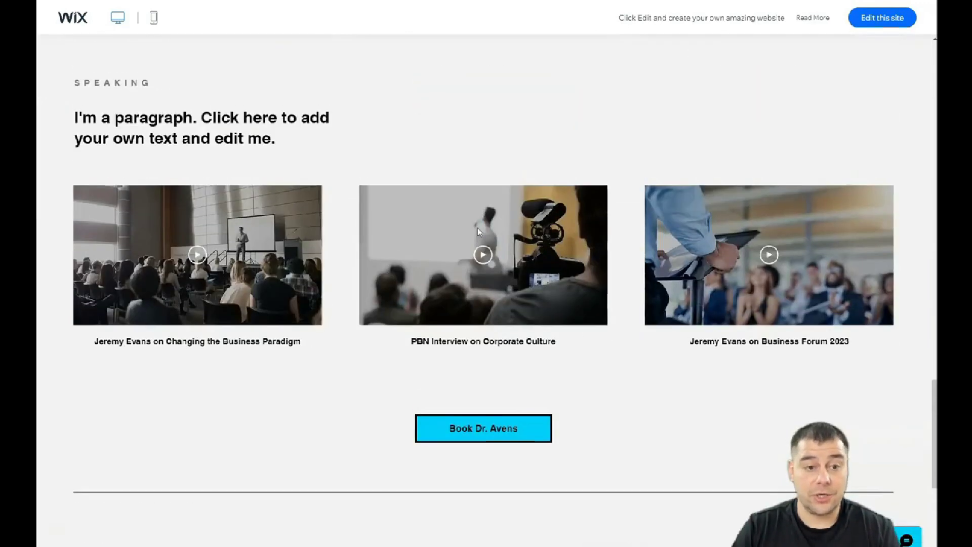
scroll(480, 232, "up", 5)
scroll(480, 232, "up", 5)
scroll(480, 232, "up", 5)
scroll(480, 232, "up", 5)
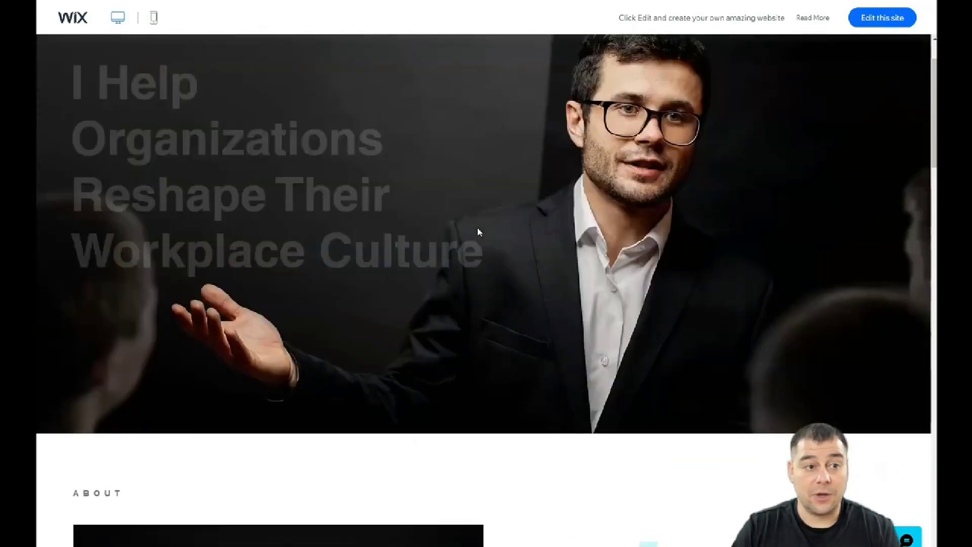
scroll(479, 232, "up", 2)
left_click(879, 20)
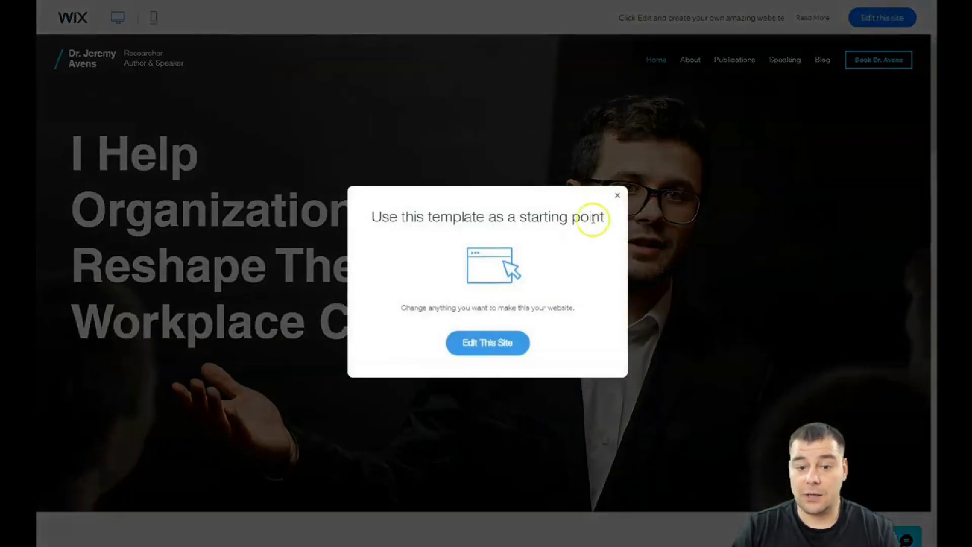
left_click(494, 348)
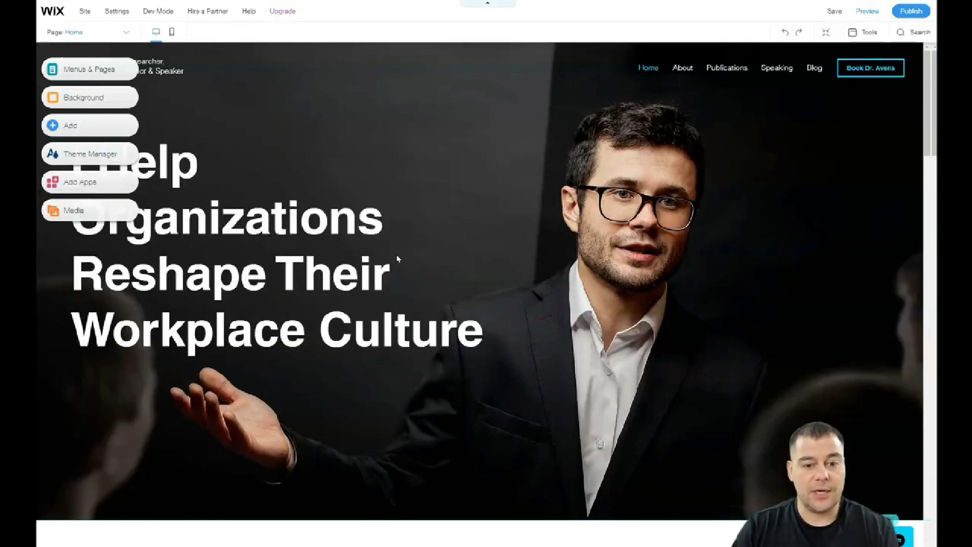
Select the hero heading, then look over the Site and Settings menus
left_click(404, 254)
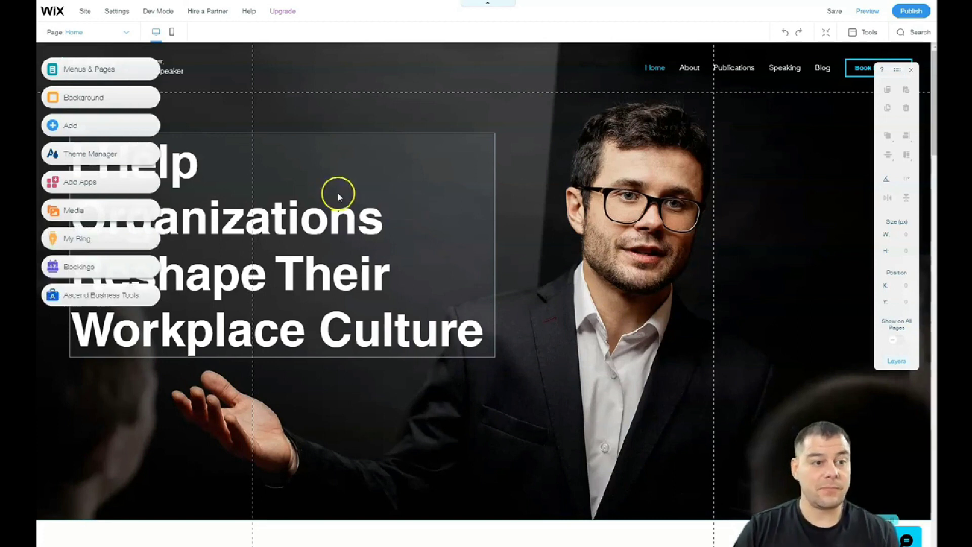
left_click(85, 15)
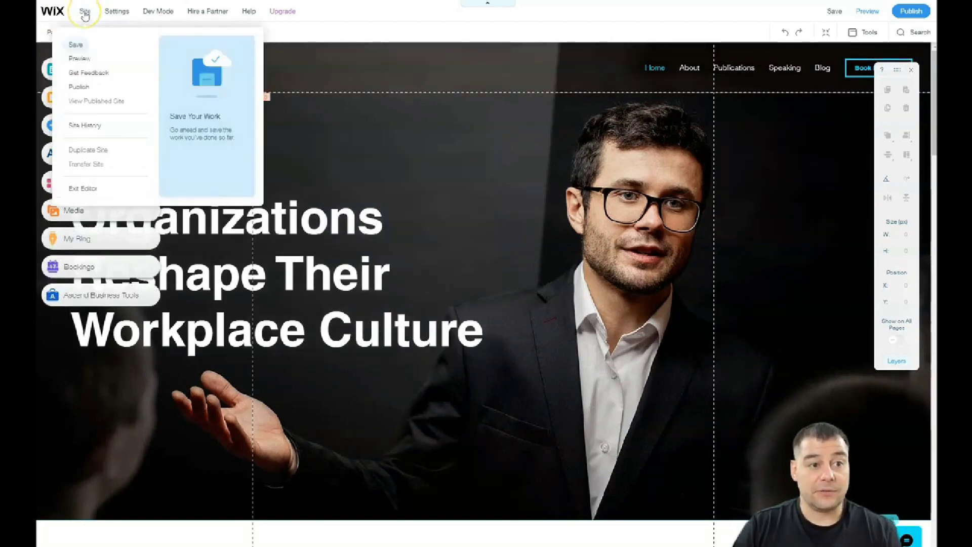
left_click(118, 16)
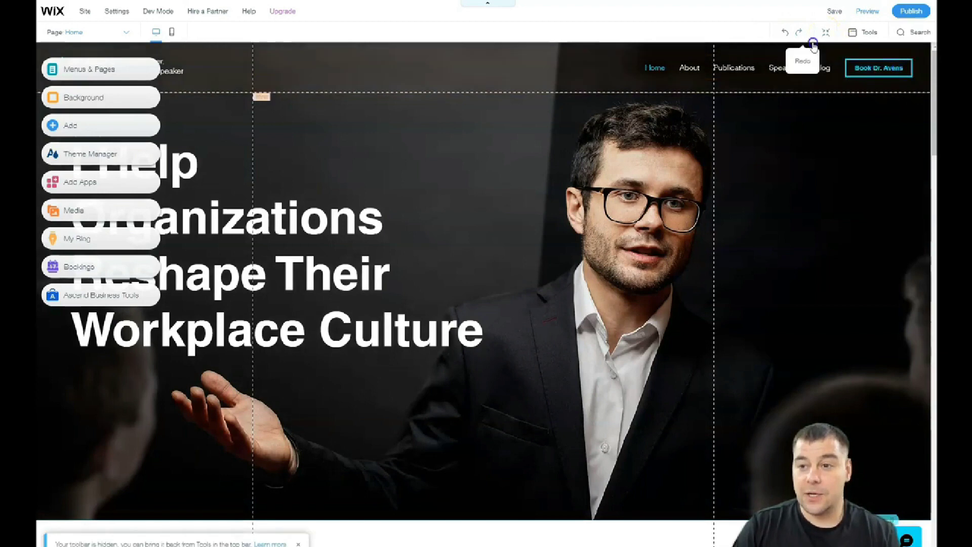
In Zoom Out mode, move the As Featured In strip up, then back below the videos
left_click(826, 33)
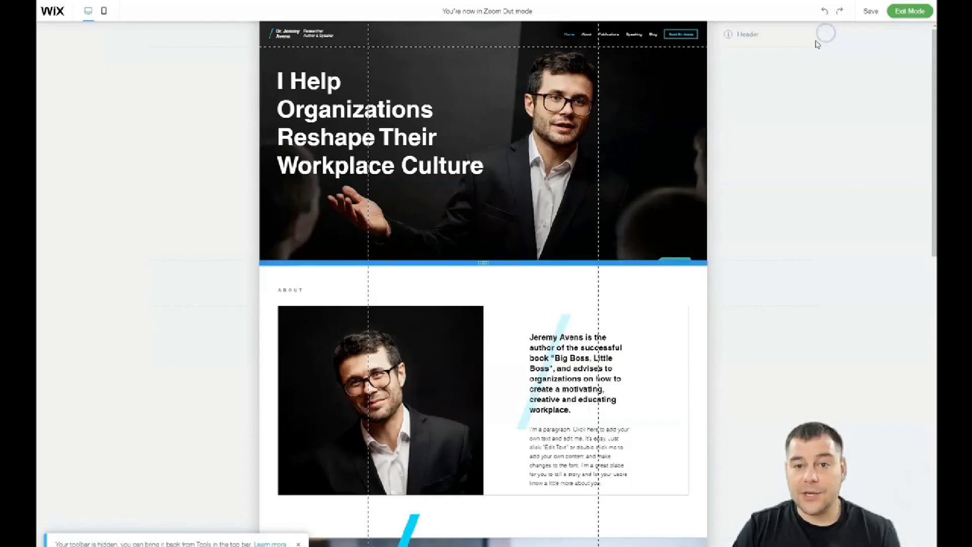
scroll(514, 239, "down", 2)
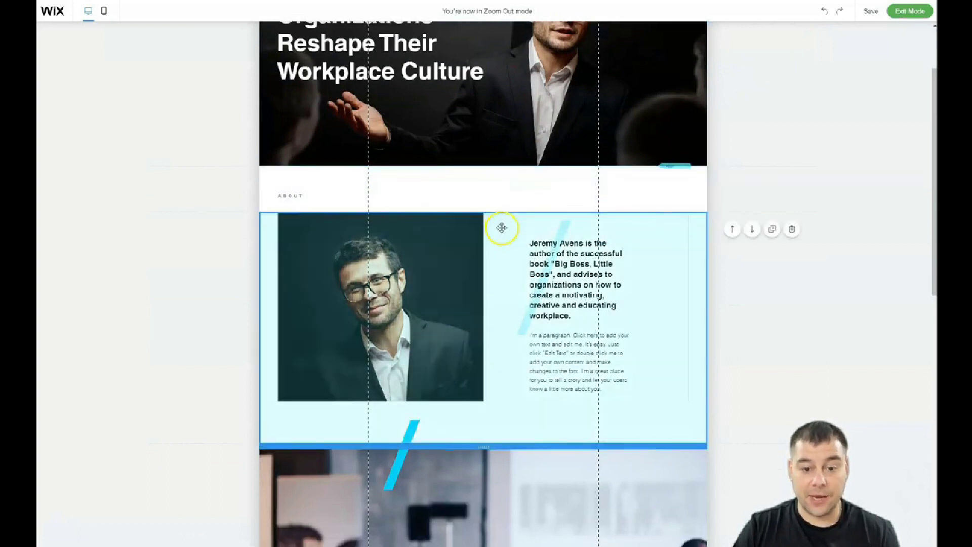
scroll(504, 233, "down", 4)
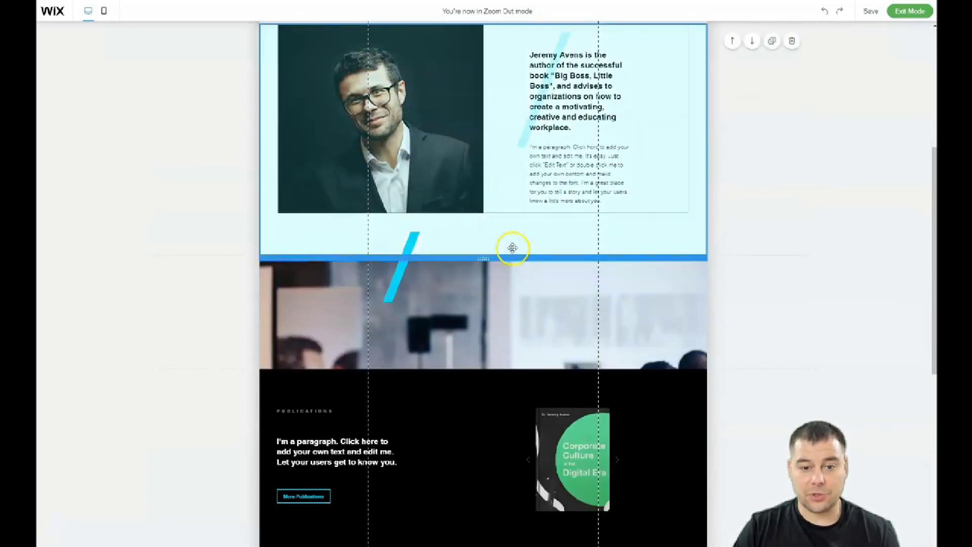
scroll(513, 398, "down", 1)
scroll(507, 370, "down", 3)
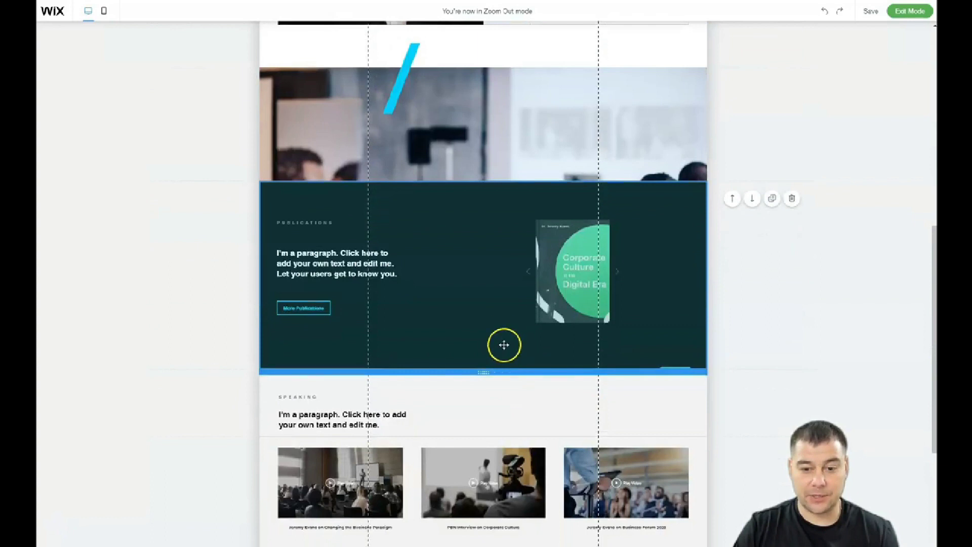
scroll(501, 304, "down", 3)
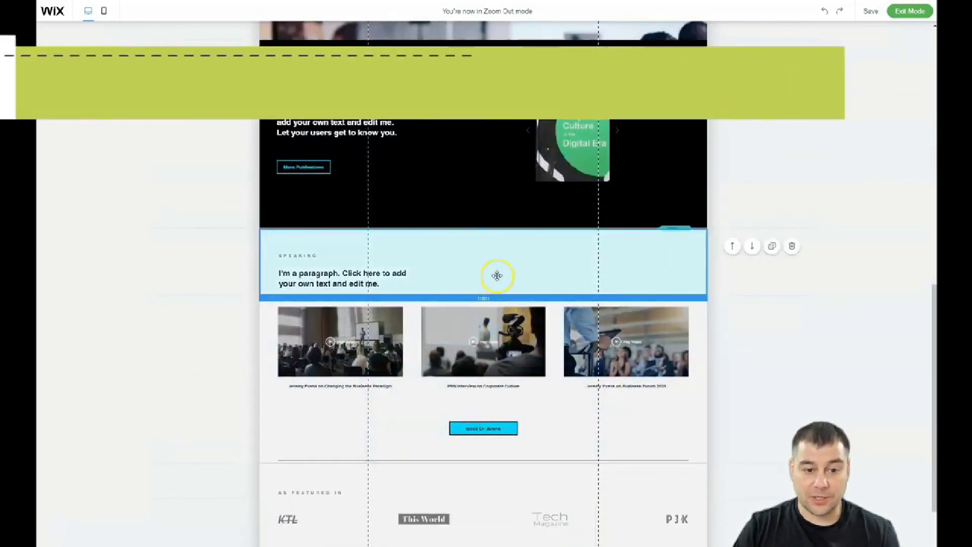
scroll(513, 370, "down", 2)
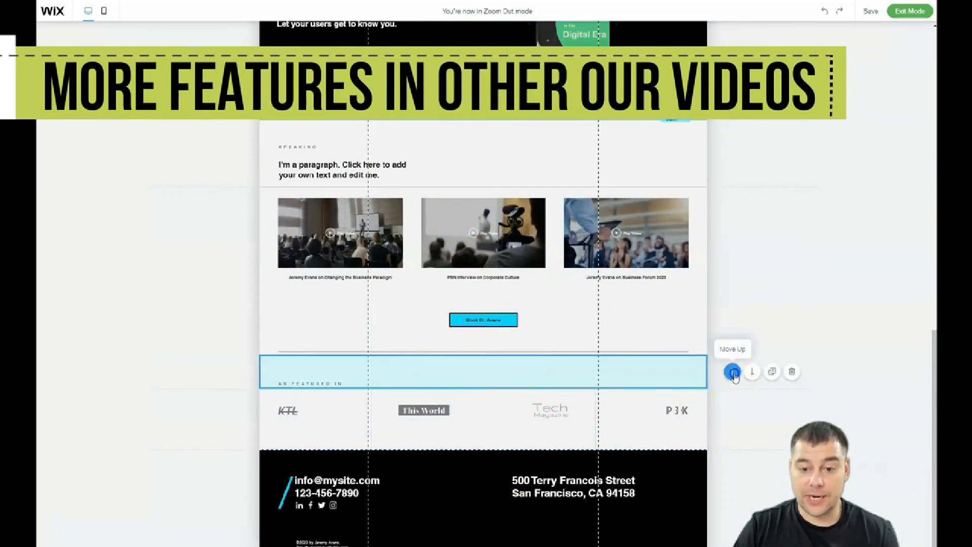
left_click(734, 370)
left_click(752, 238)
left_click(753, 204)
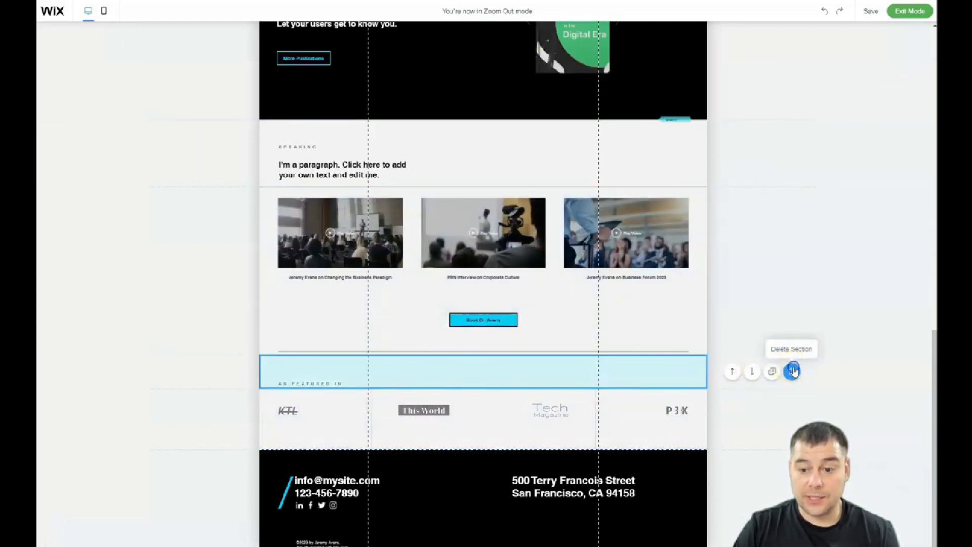
Delete the As Featured In heading strip and the press logos section
left_click(793, 372)
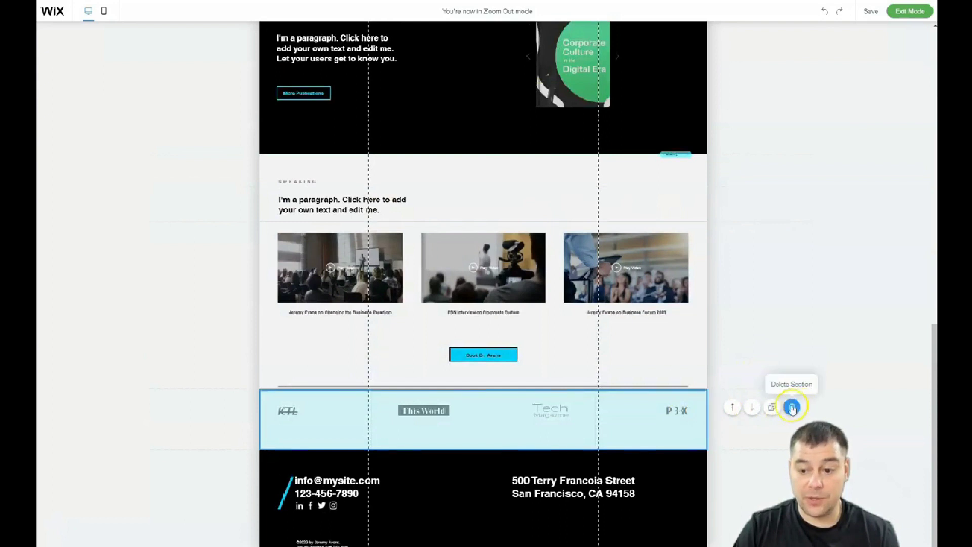
left_click(793, 406)
scroll(675, 384, "up", 2)
scroll(595, 363, "up", 5)
scroll(595, 362, "up", 5)
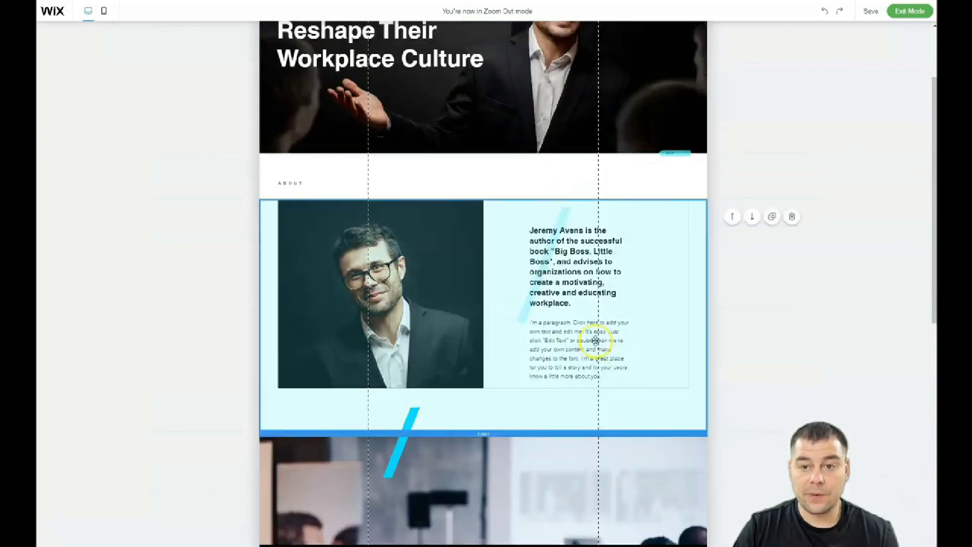
scroll(805, 131, "up", 3)
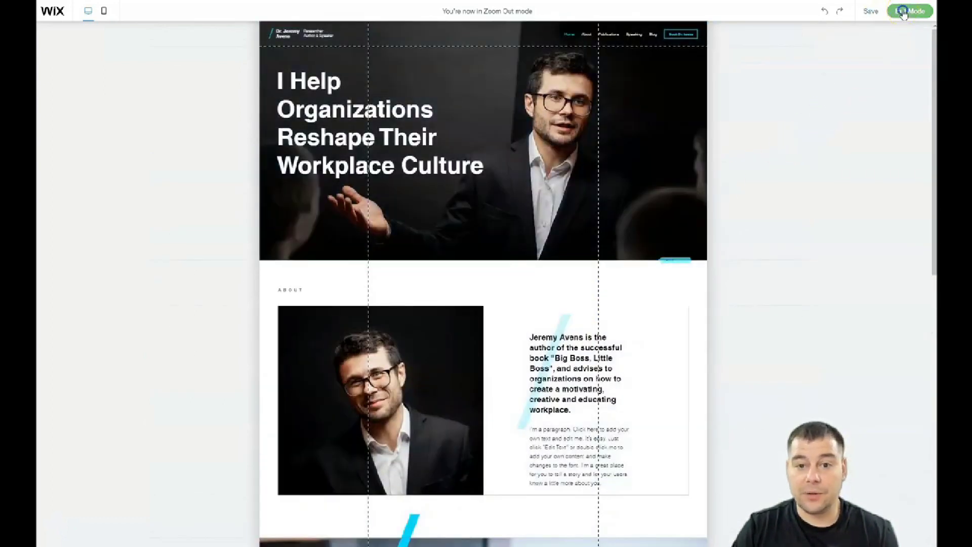
Exit Zoom Out mode and scroll through the page in mobile view
left_click(904, 11)
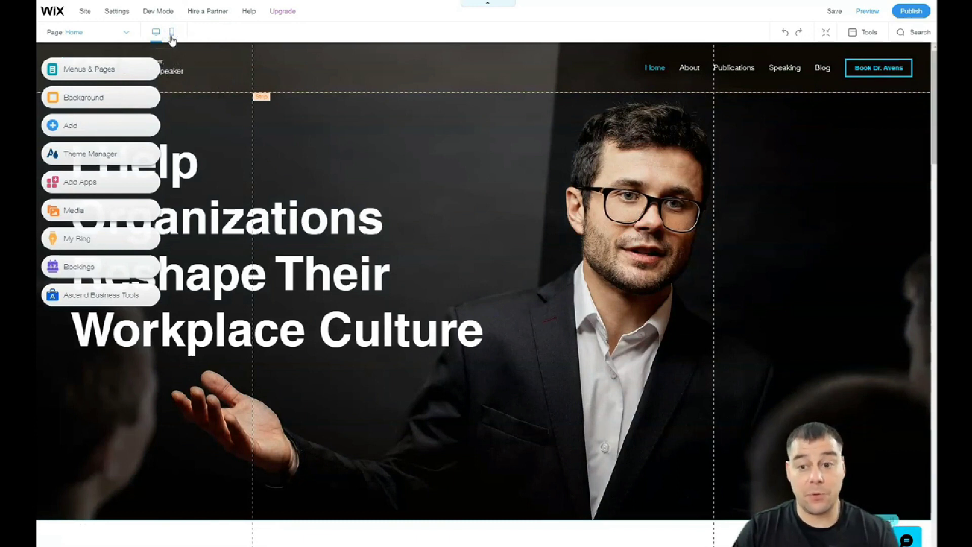
left_click(172, 34)
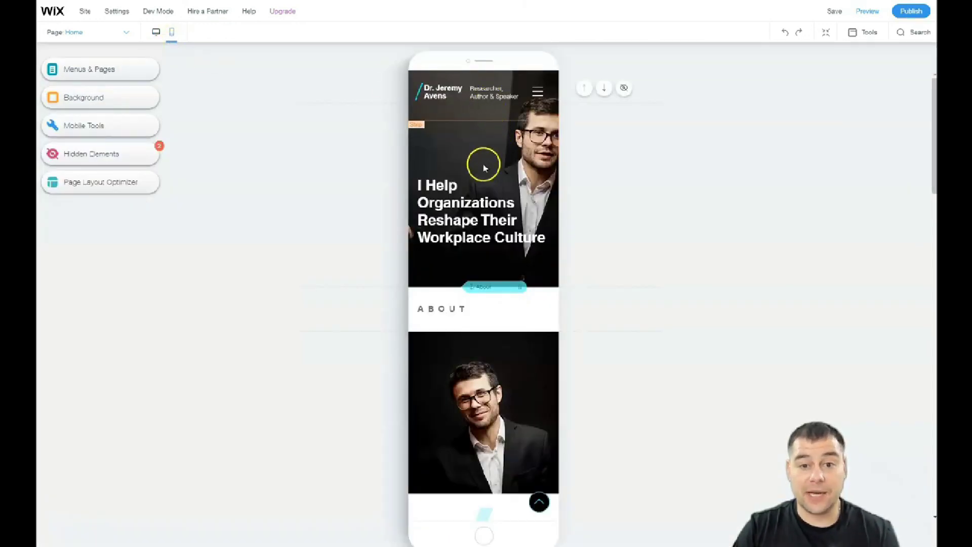
mouse_move(481, 211)
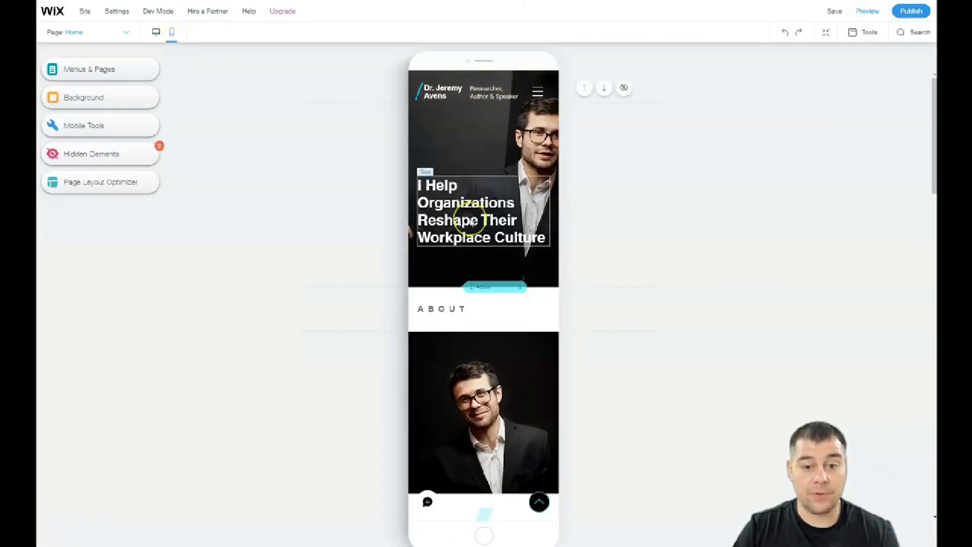
scroll(471, 223, "down", 3)
scroll(471, 223, "down", 2)
scroll(470, 223, "down", 1)
scroll(471, 223, "down", 2)
scroll(471, 222, "down", 2)
scroll(471, 223, "down", 2)
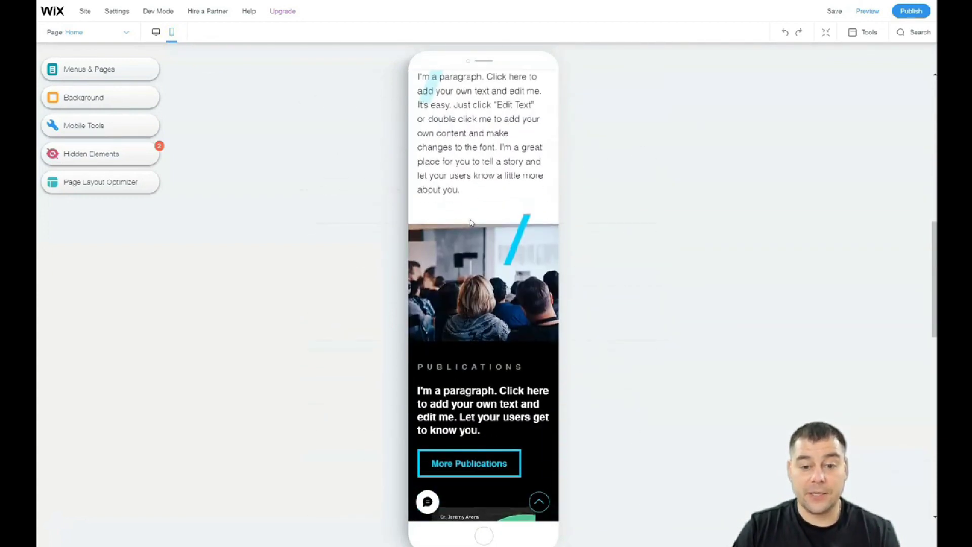
scroll(471, 223, "down", 3)
scroll(471, 223, "down", 2)
scroll(471, 223, "down", 2)
scroll(471, 222, "down", 1)
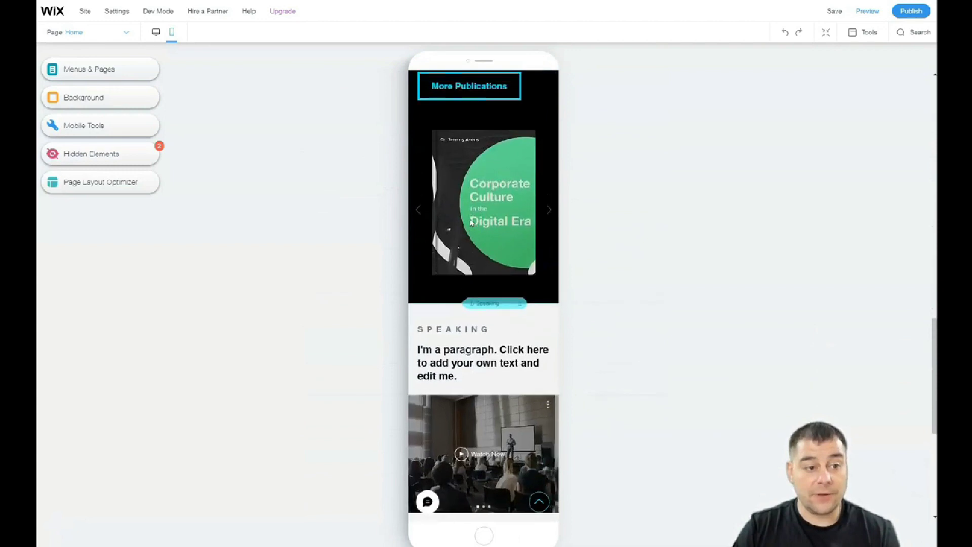
scroll(471, 223, "down", 5)
scroll(471, 223, "down", 2)
Inspect the Speaking video gallery on mobile, then go back to desktop view
left_click(472, 196)
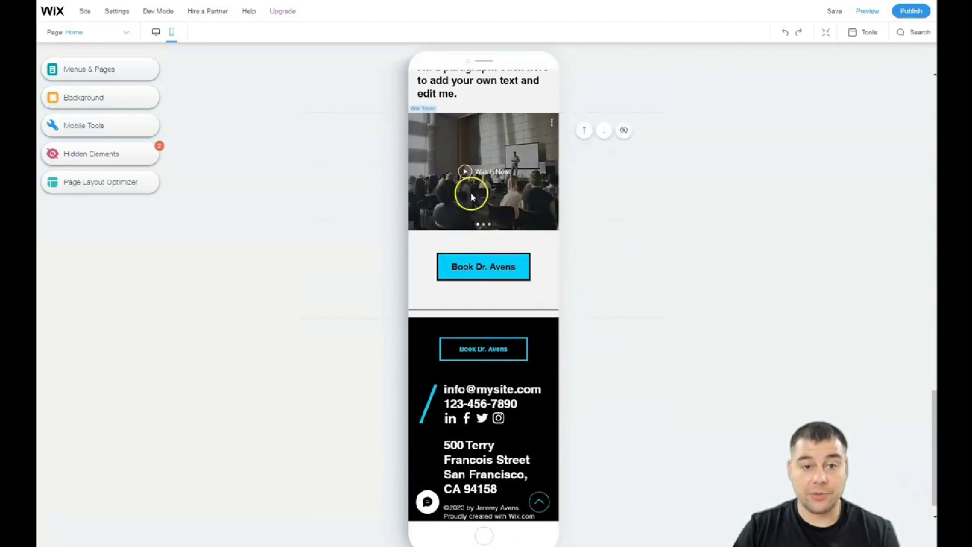
scroll(471, 196, "down", 1)
left_click_drag(503, 248, 491, 225)
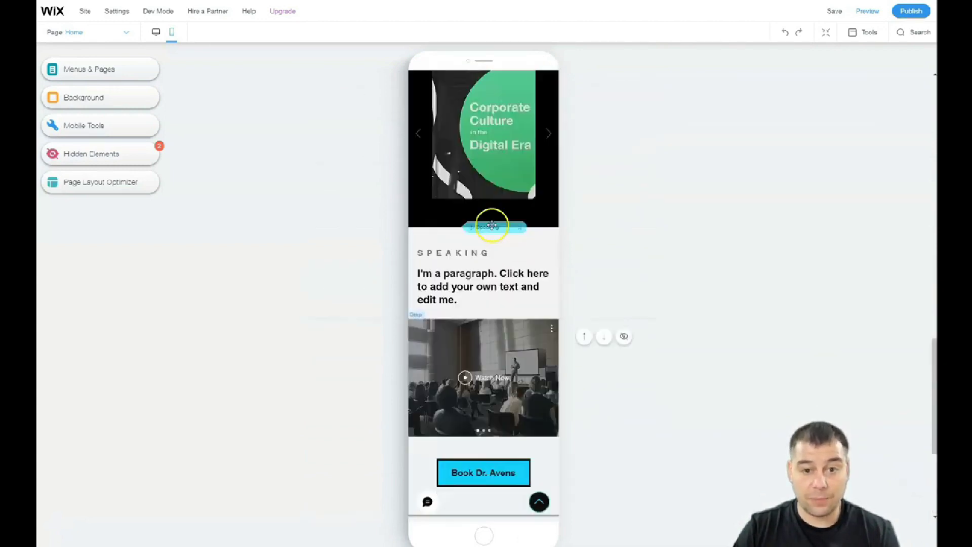
scroll(491, 226, "up", 5)
scroll(491, 225, "up", 3)
scroll(492, 226, "up", 4)
scroll(490, 226, "up", 3)
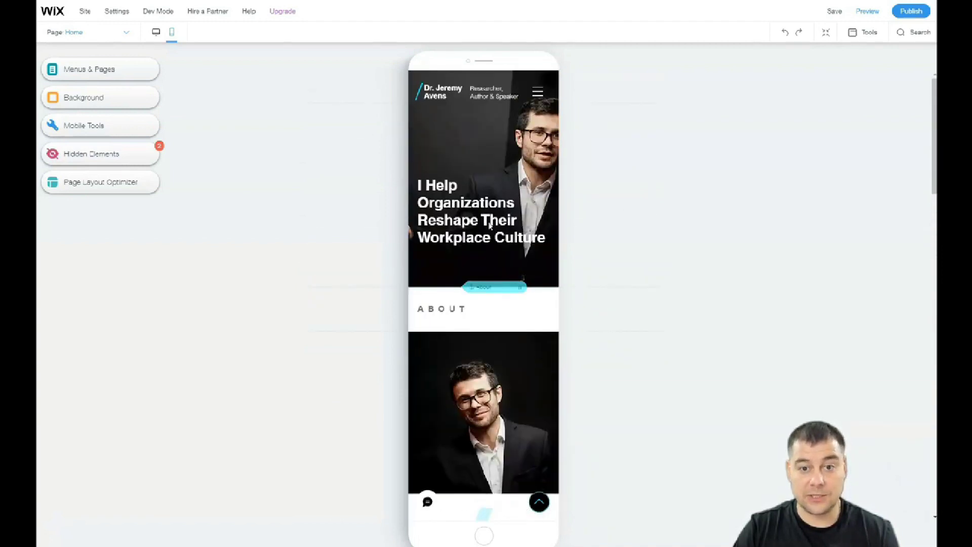
left_click(156, 32)
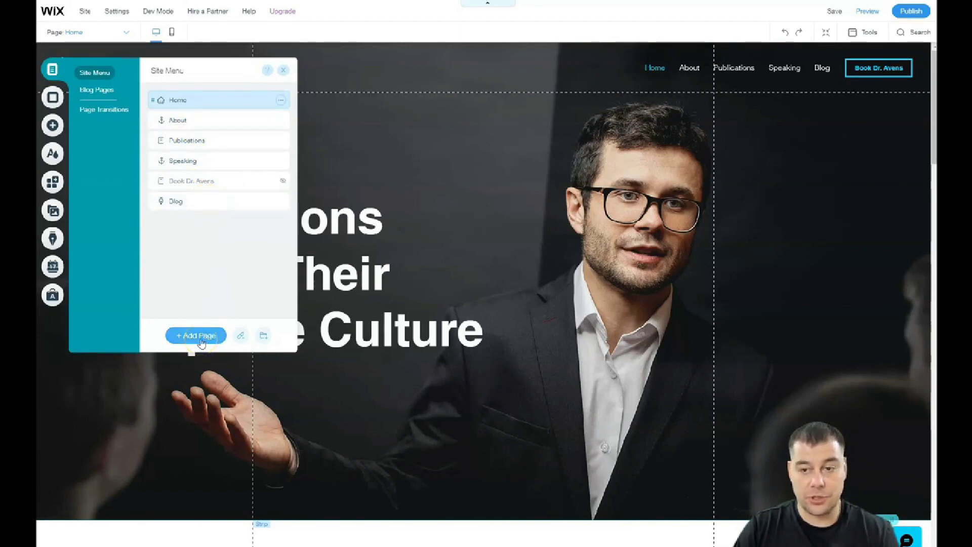
Delete the Blog page from the Site Menu and confirm the deletion
left_click(280, 201)
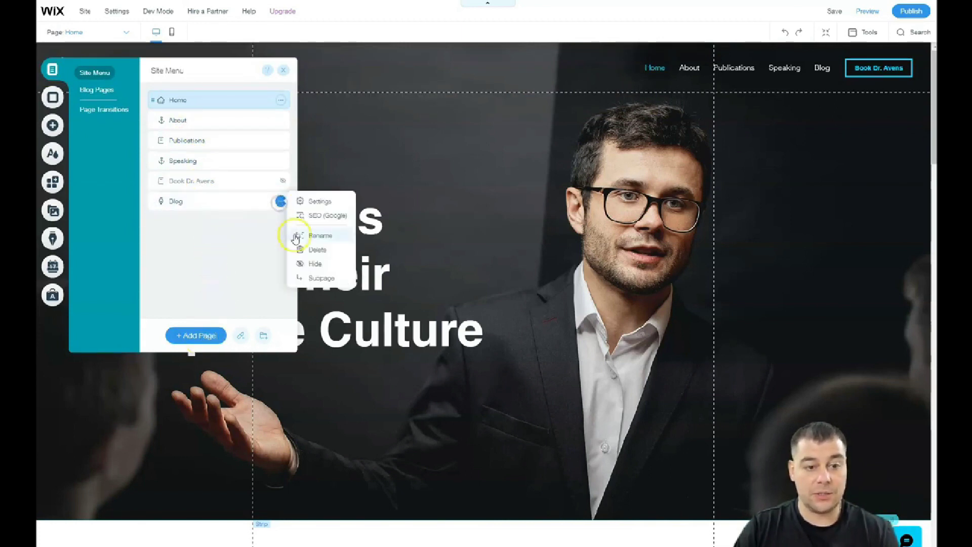
left_click(315, 249)
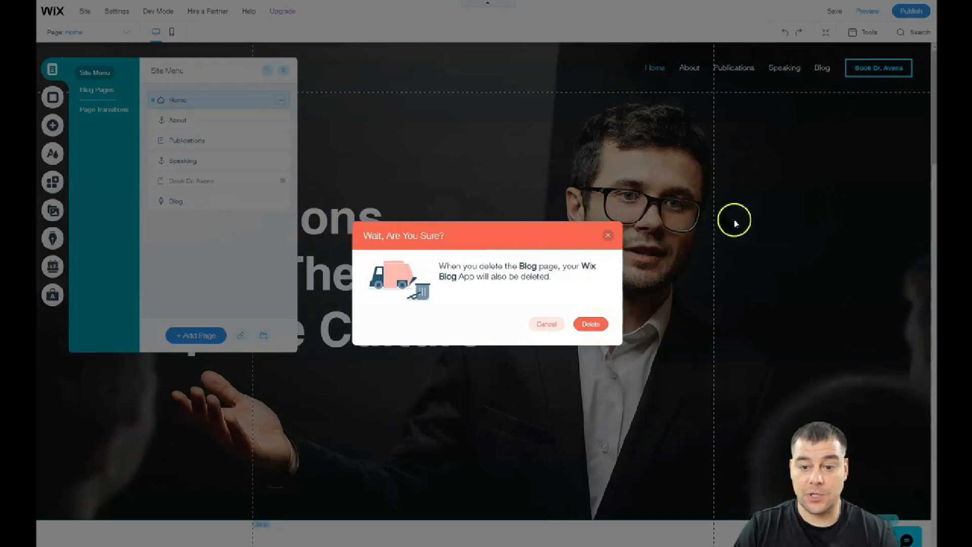
left_click(589, 324)
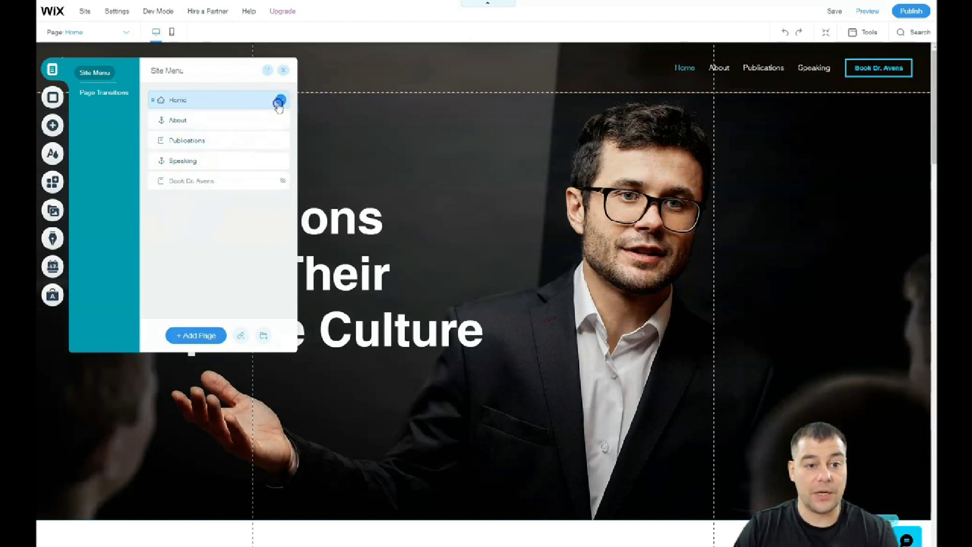
Open the Home page settings and keep the standard layout with header and footer
left_click(279, 103)
left_click(312, 101)
left_click(332, 103)
left_click(374, 96)
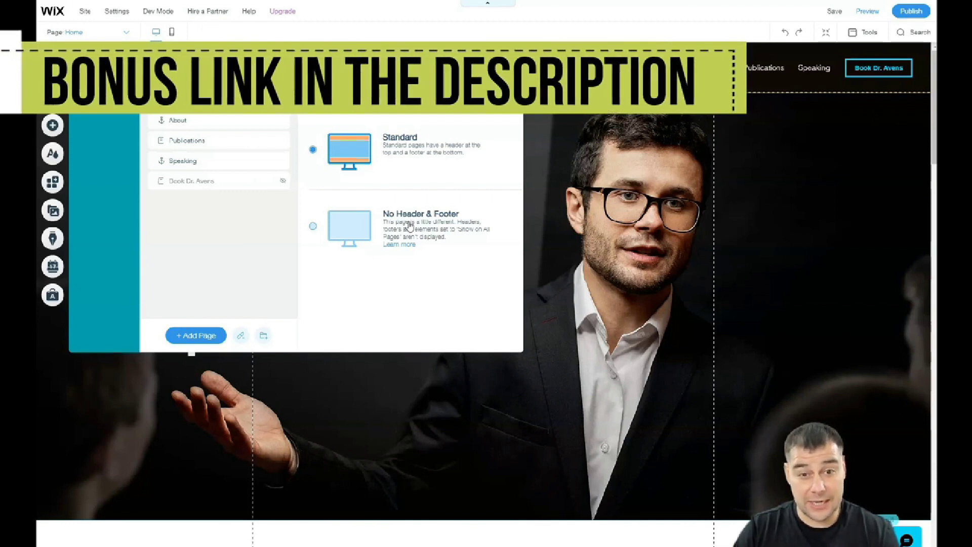
left_click(400, 154)
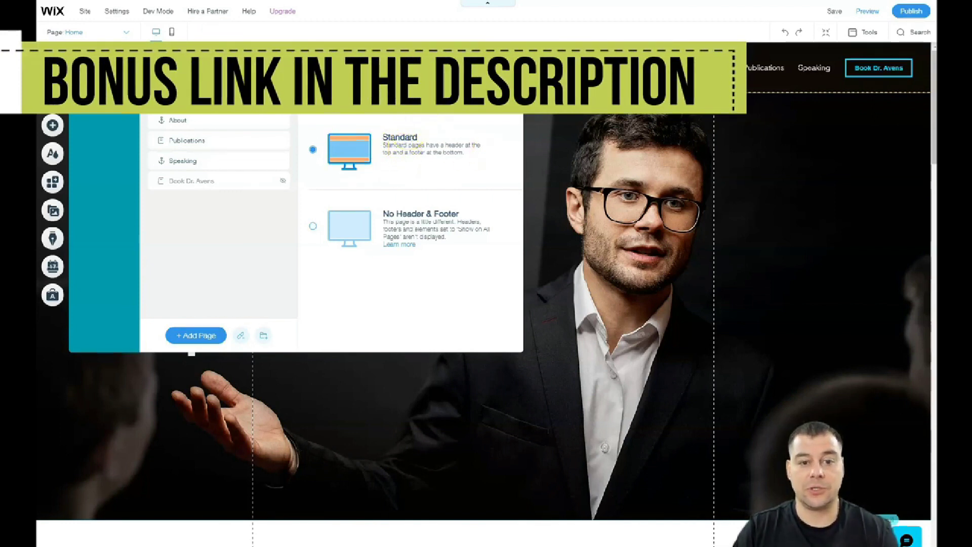
Keep the Home page visible to everyone under Permissions
left_click(405, 101)
left_click(343, 179)
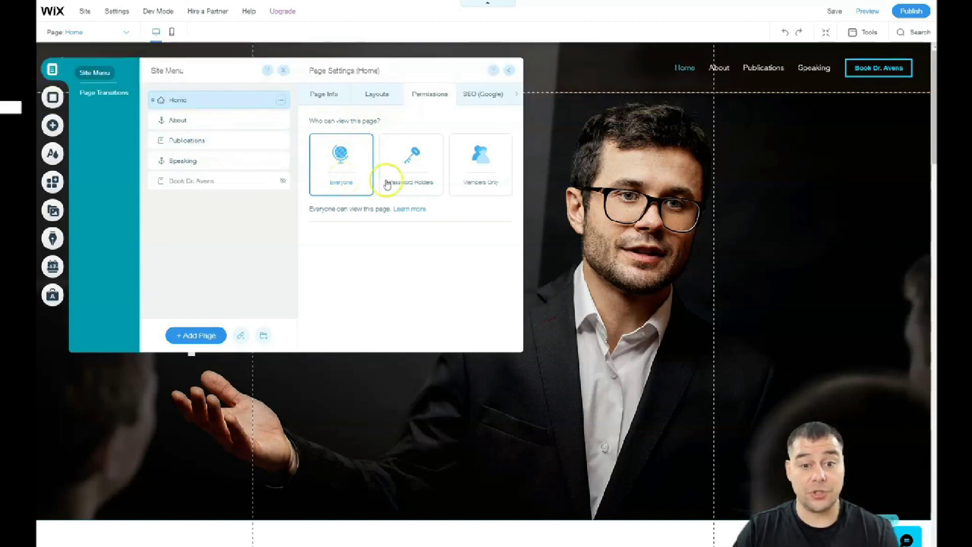
left_click(410, 176)
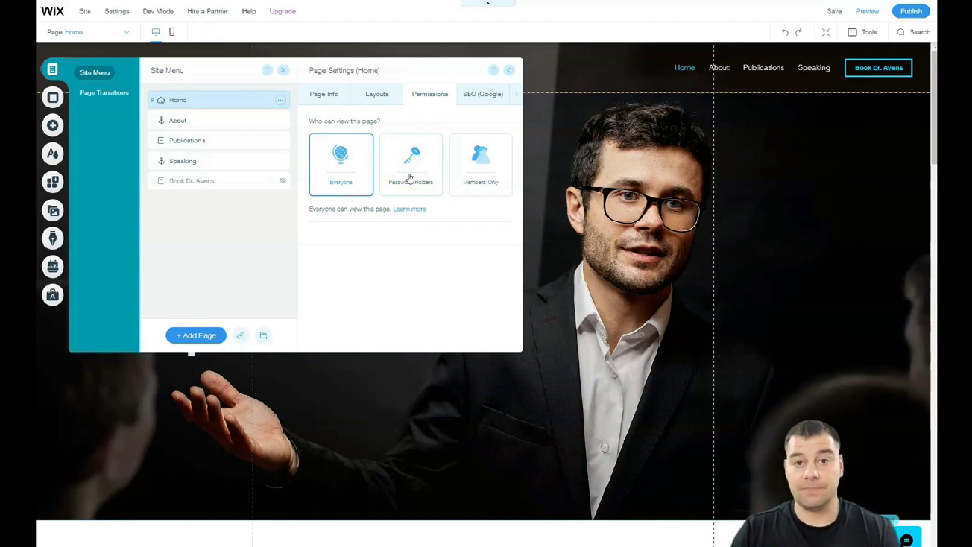
left_click(463, 184)
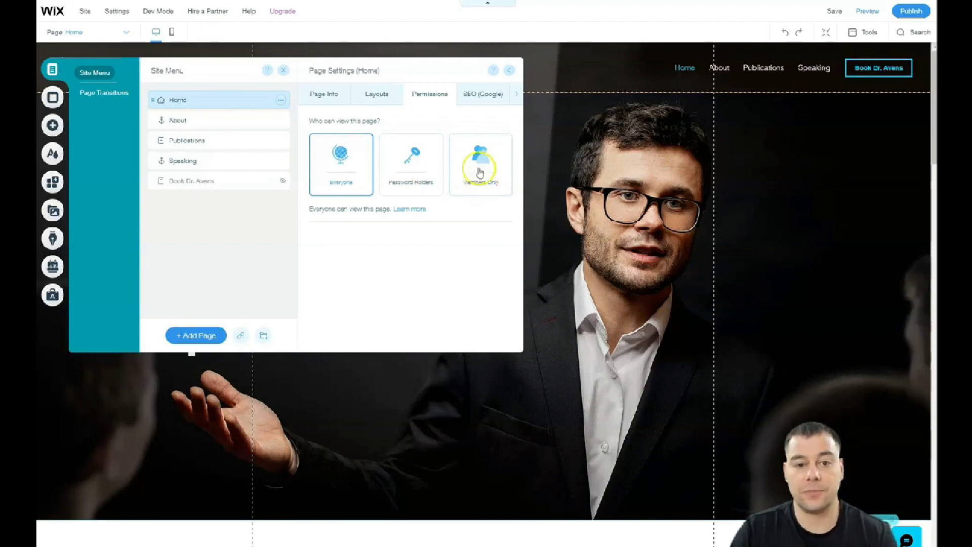
Review the Home page's SEO (Google) and Social Share settings
left_click(479, 94)
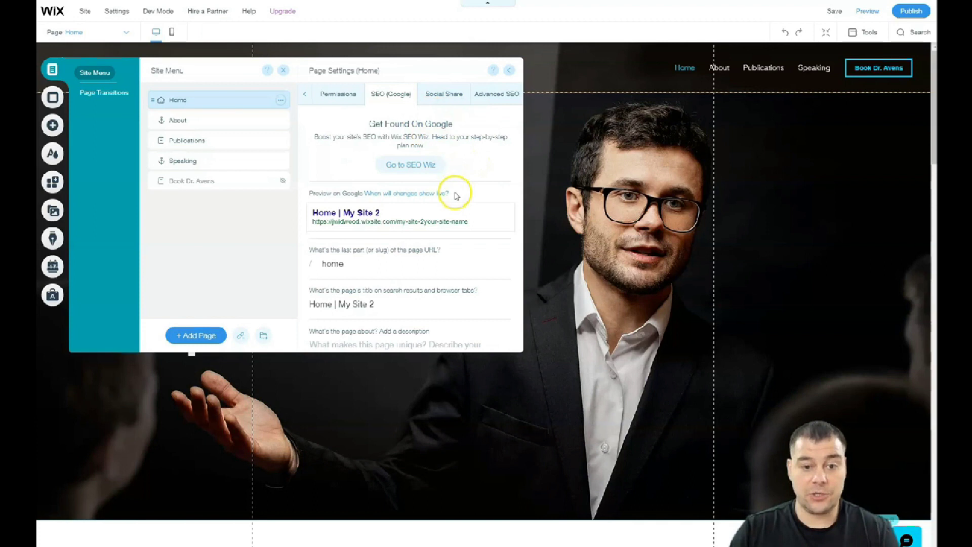
scroll(470, 189, "down", 2)
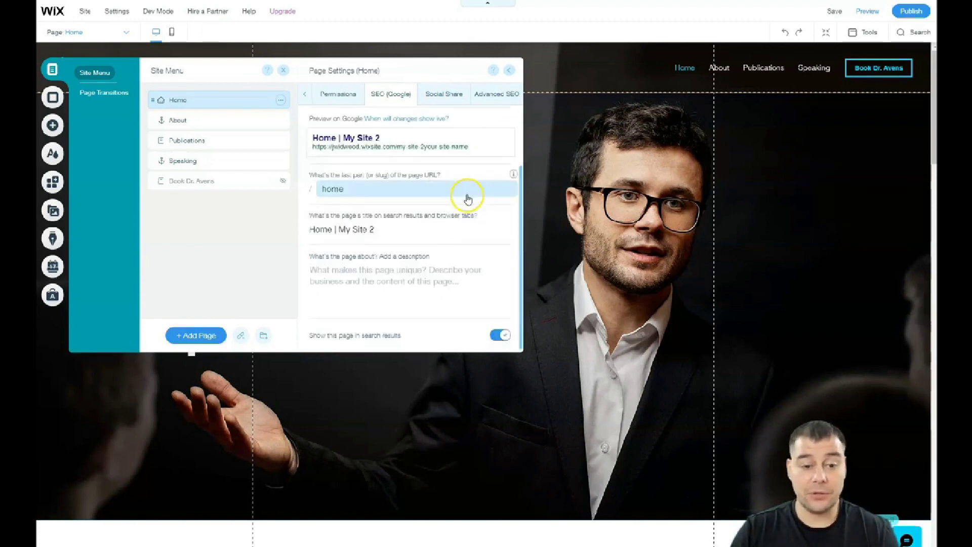
scroll(436, 223, "up", 1)
scroll(420, 243, "up", 1)
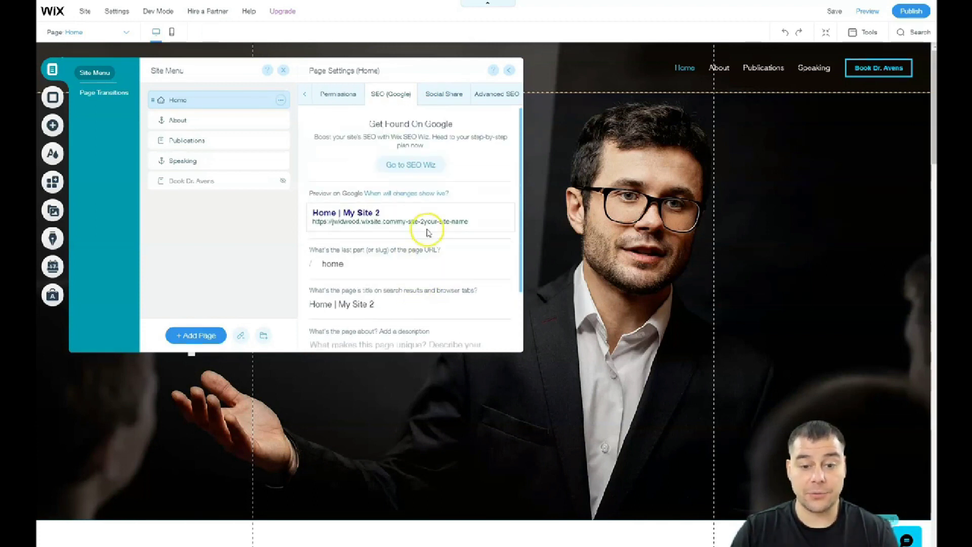
left_click(439, 99)
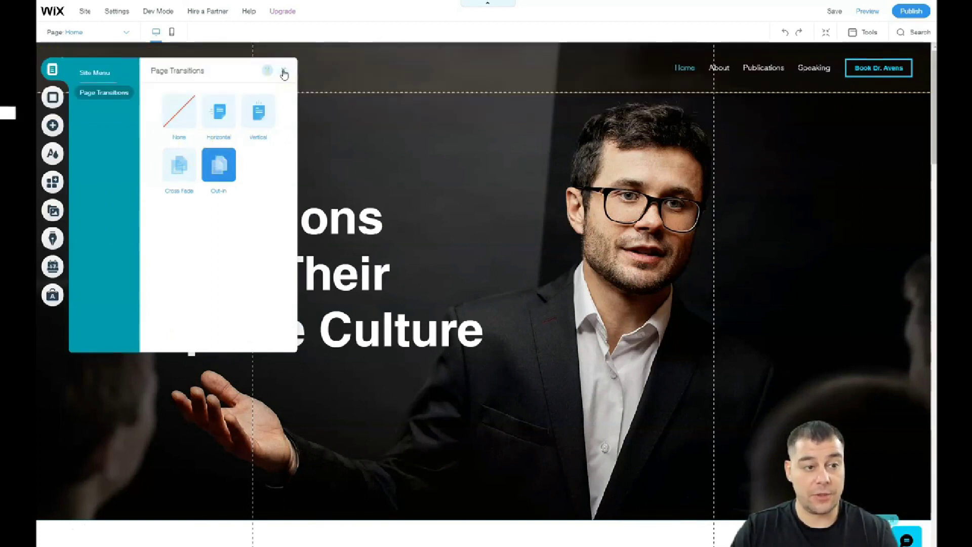
Close the Page Transitions panel and bring up the page Background options
left_click(282, 72)
left_click(53, 98)
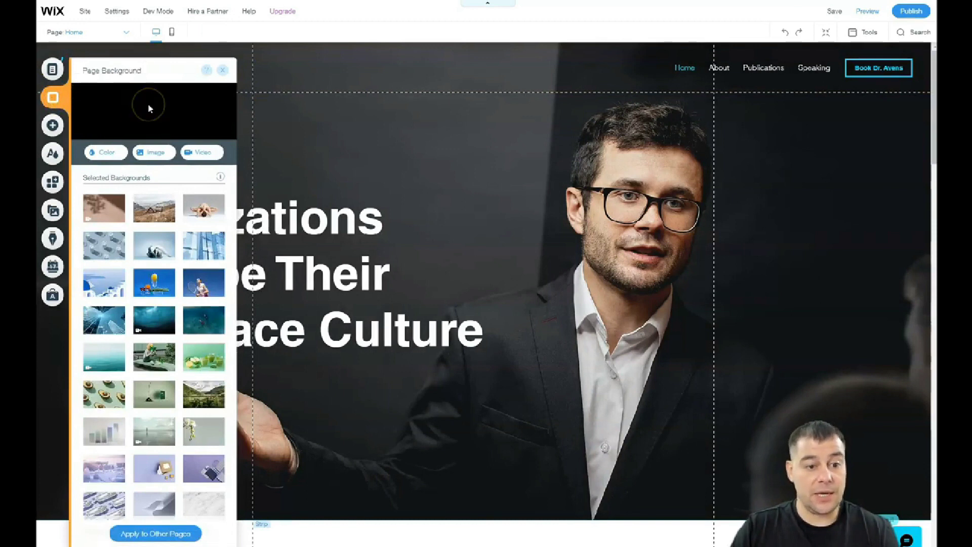
Show the page background colour choices and try a dark grey swatch
scroll(396, 218, "down", 4)
scroll(395, 218, "down", 2)
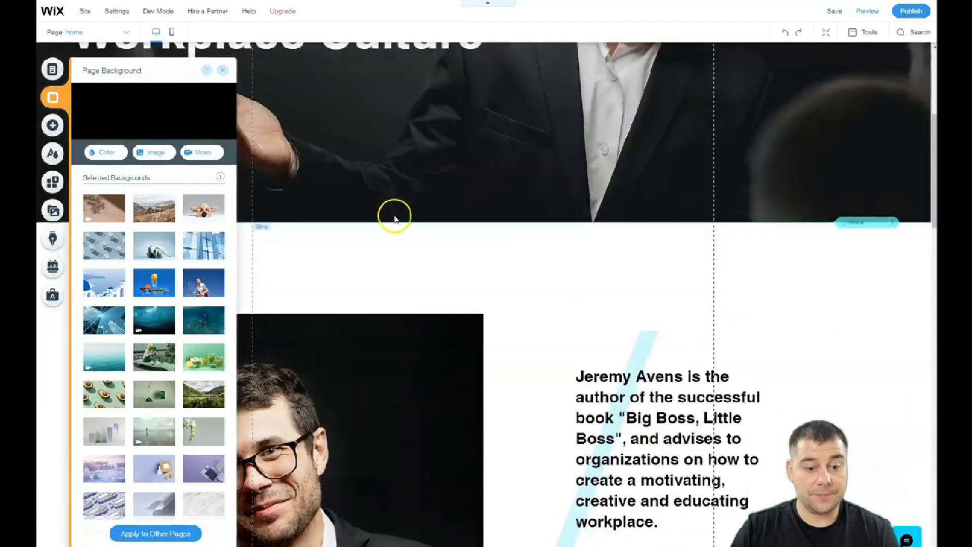
scroll(396, 219, "down", 2)
scroll(395, 215, "down", 5)
scroll(393, 211, "down", 1)
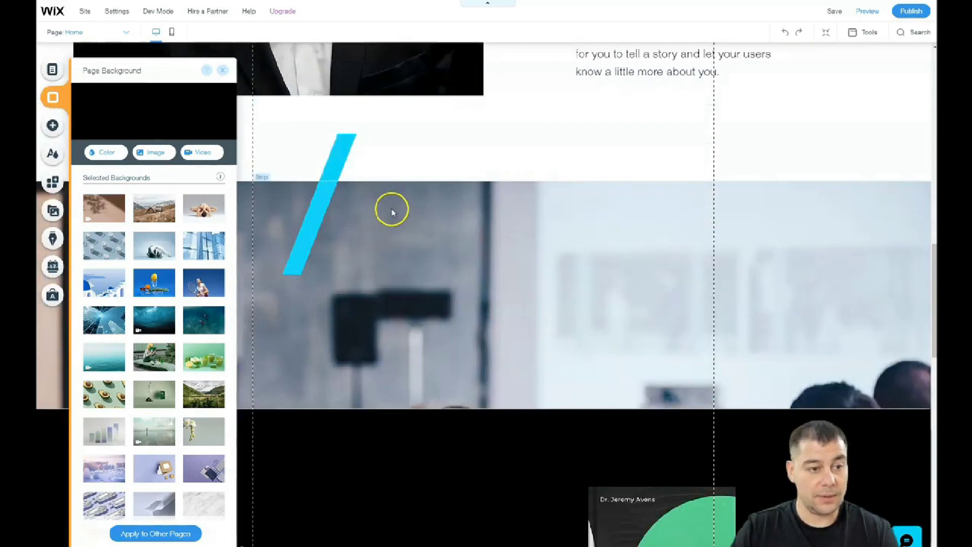
scroll(388, 206, "down", 1)
scroll(388, 204, "down", 2)
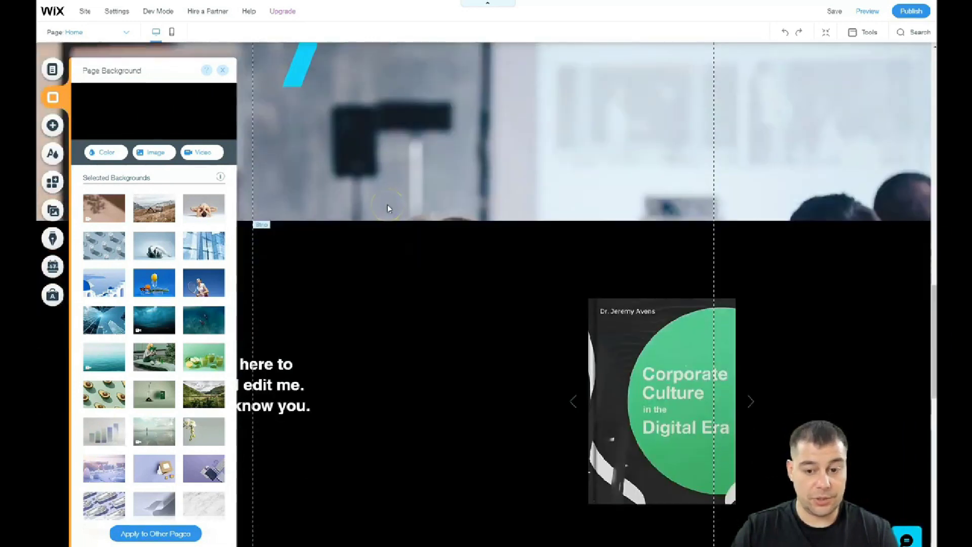
left_click(102, 152)
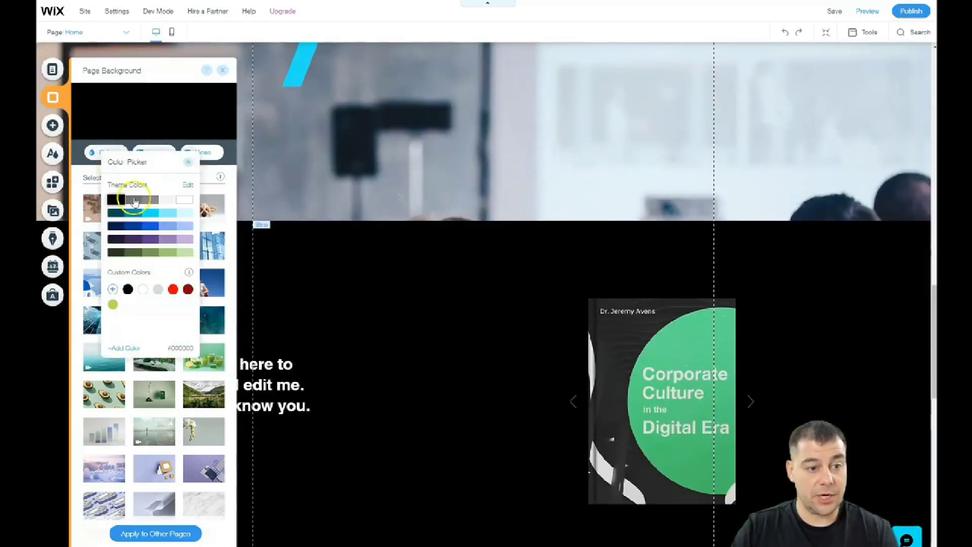
left_click(135, 200)
Settle on mid grey #8C8C8C, then close the colour picker and Background panel
left_click(153, 203)
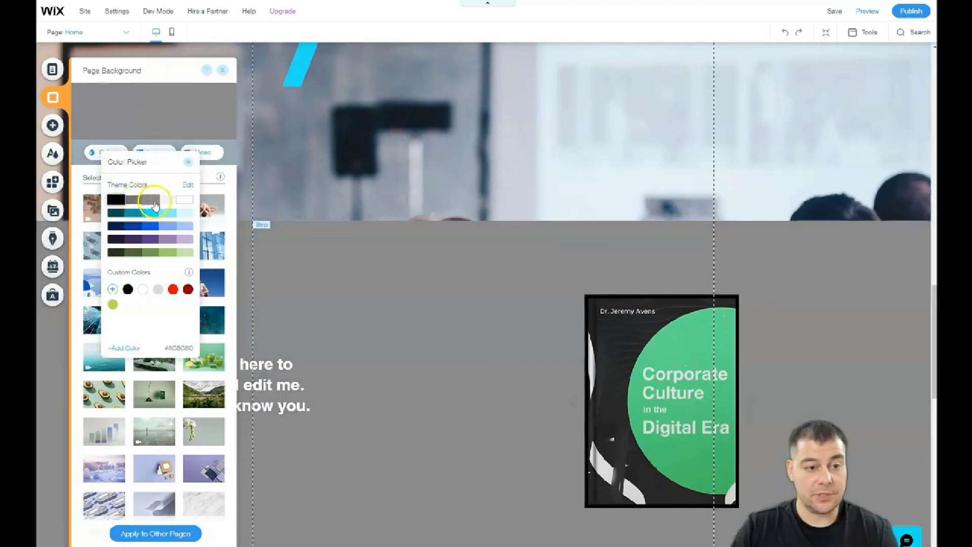
left_click(166, 203)
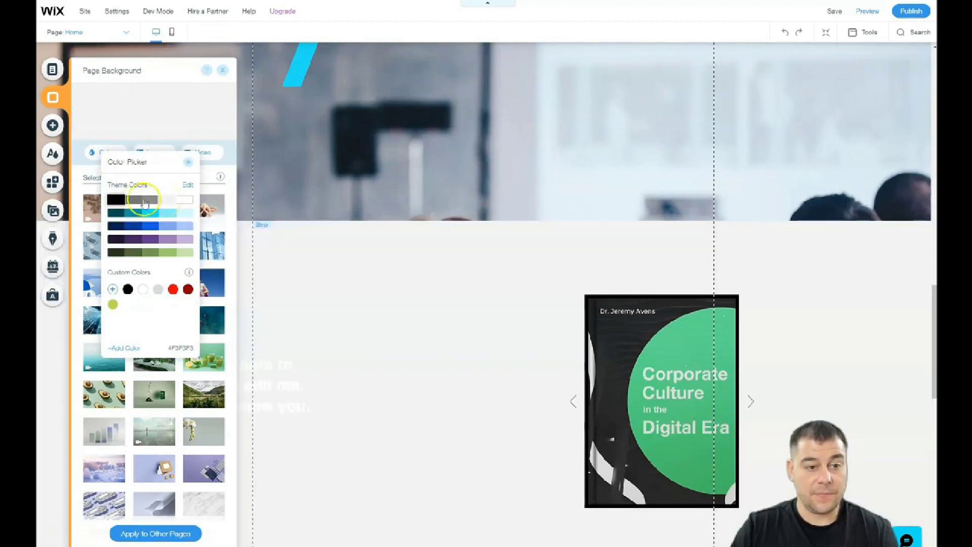
left_click(153, 202)
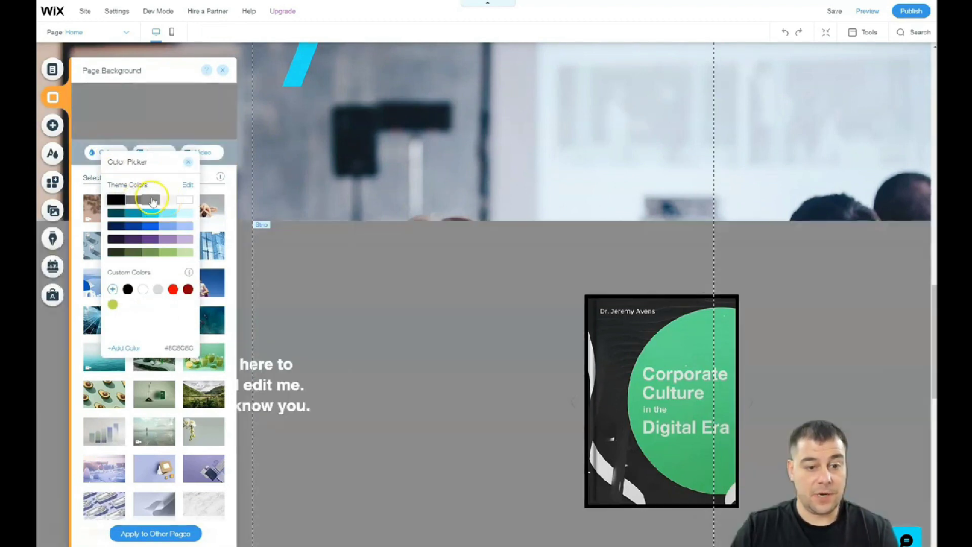
left_click(186, 163)
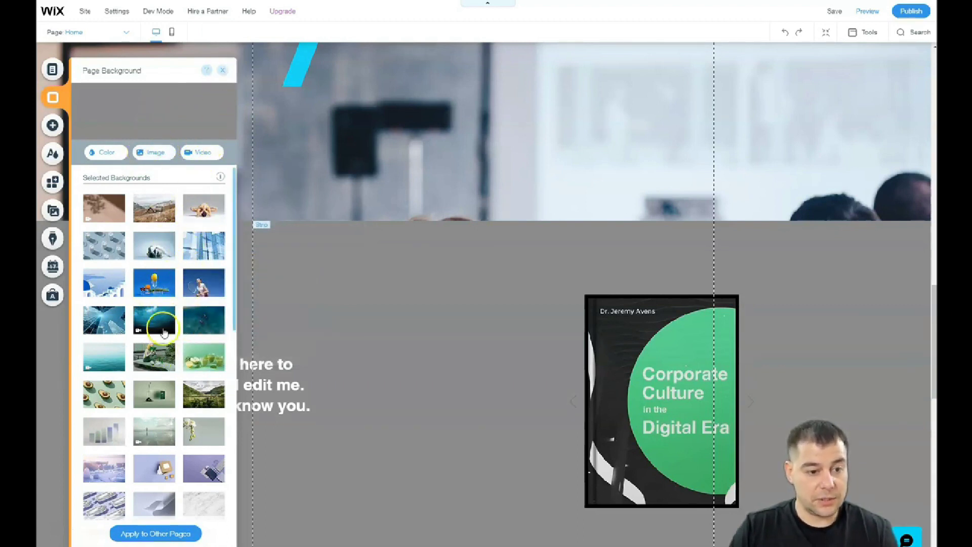
left_click(224, 75)
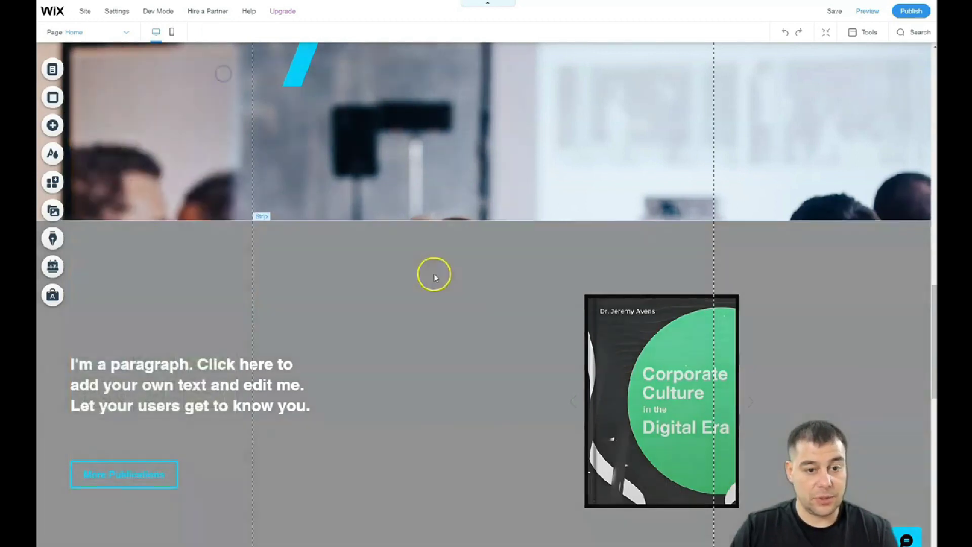
scroll(434, 273, "down", 5)
scroll(421, 273, "up", 5)
scroll(422, 273, "down", 4)
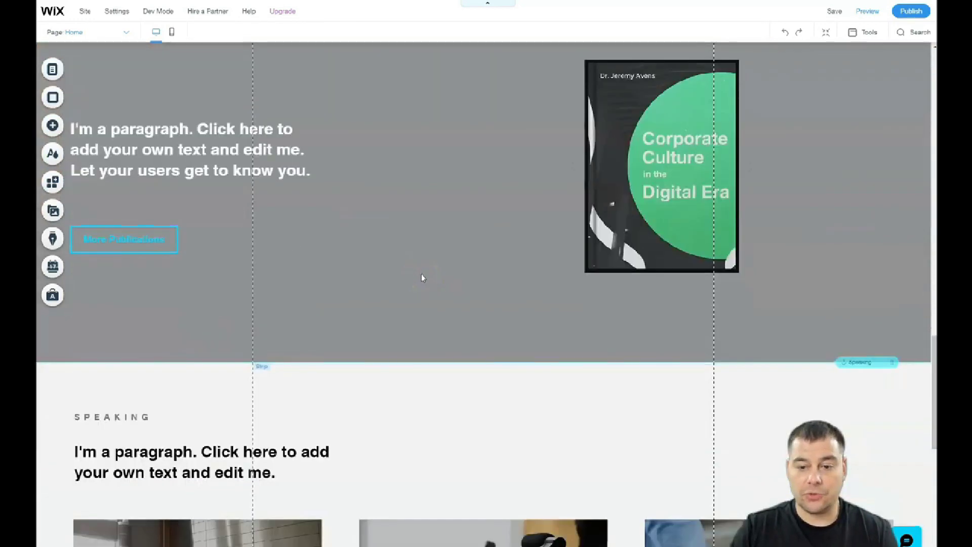
scroll(421, 274, "down", 4)
scroll(421, 273, "down", 3)
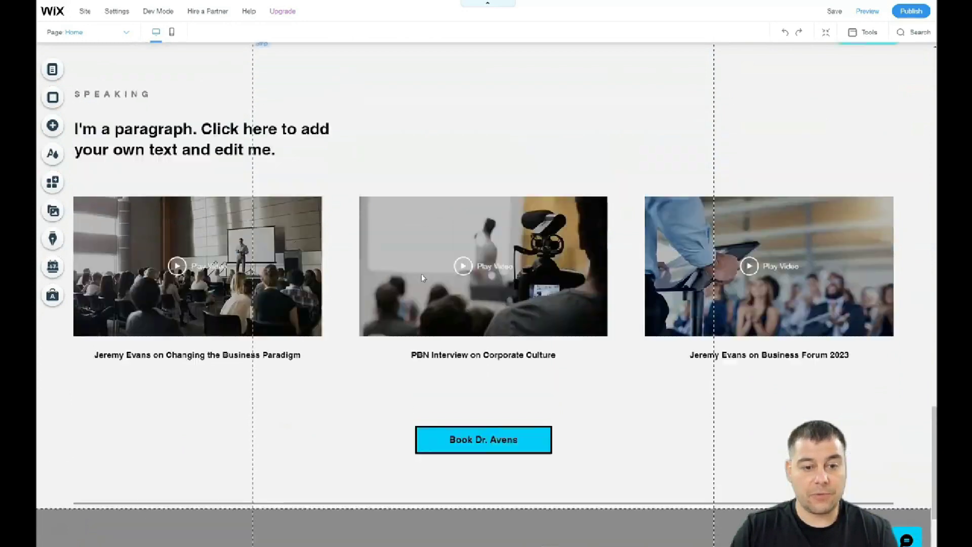
scroll(422, 274, "up", 1)
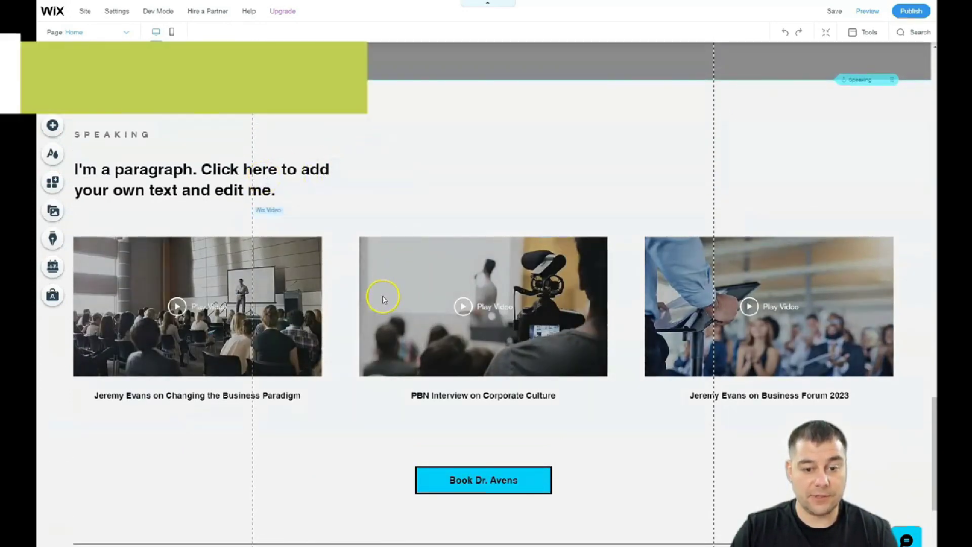
scroll(383, 301, "down", 5)
scroll(365, 297, "up", 10)
scroll(362, 299, "up", 5)
scroll(363, 299, "up", 5)
scroll(362, 299, "up", 3)
scroll(363, 299, "up", 3)
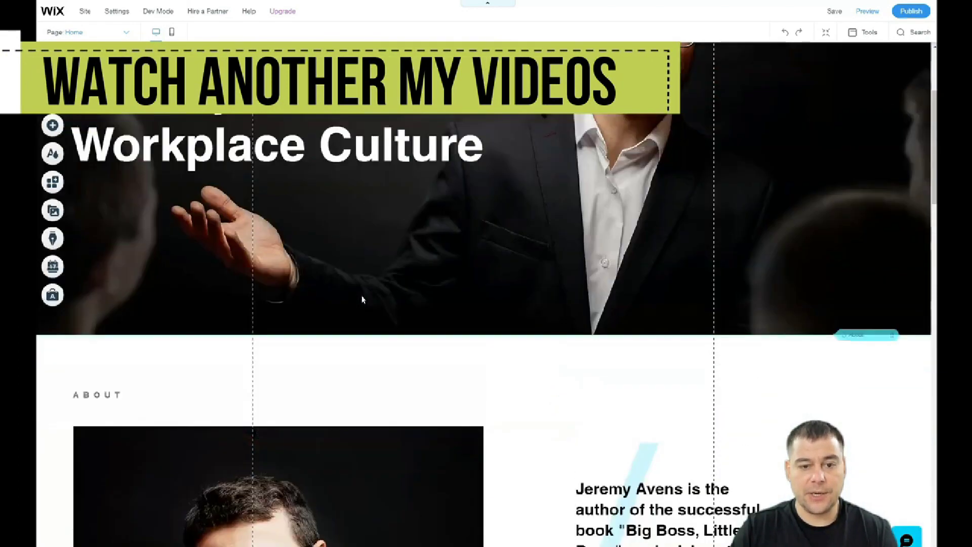
scroll(363, 299, "up", 3)
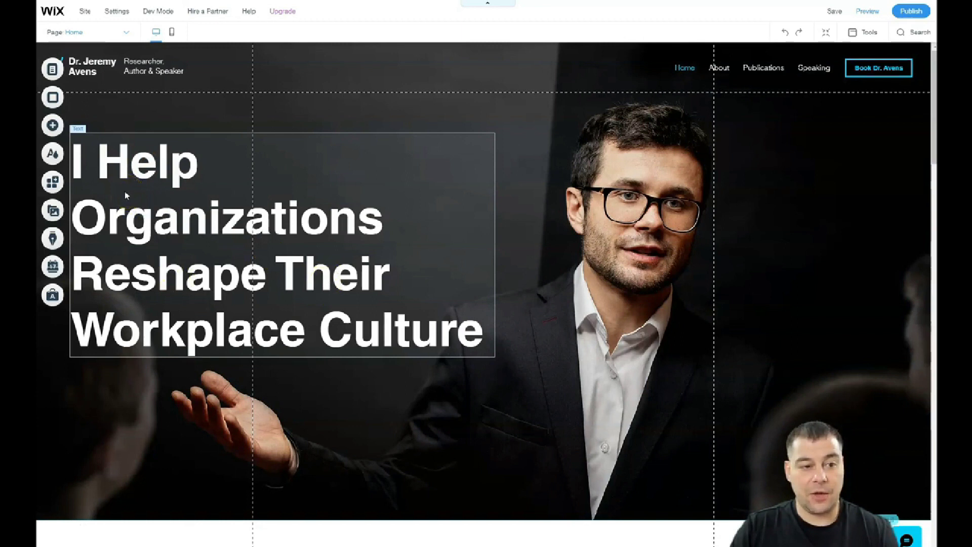
Move the hero heading right, shrink its font from 100 to 55, and narrow its box
left_click_drag(133, 191, 310, 151)
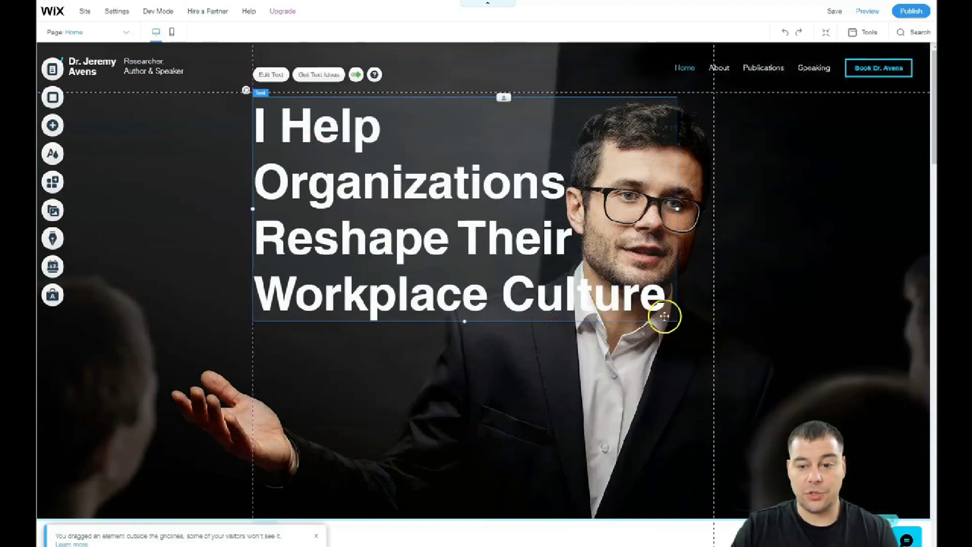
double_click(442, 234)
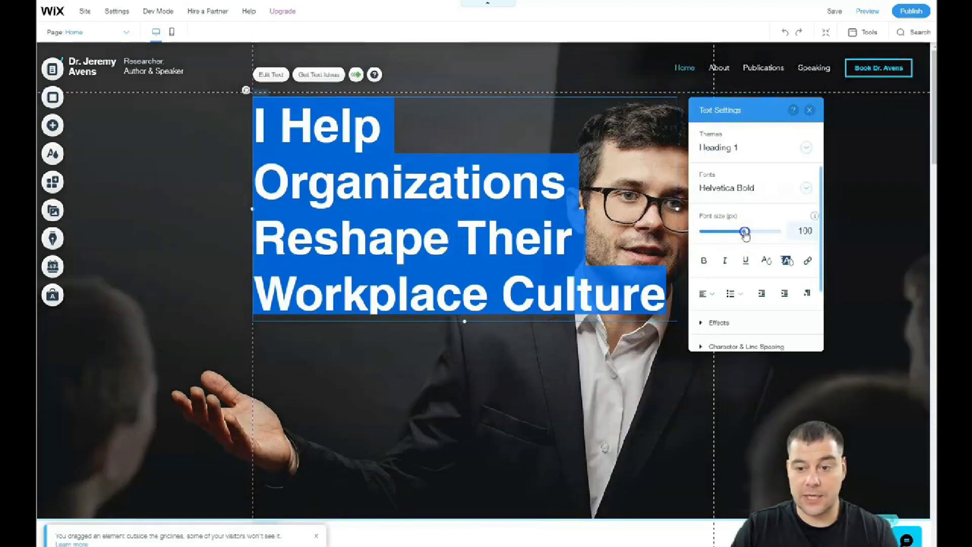
left_click_drag(746, 235, 726, 236)
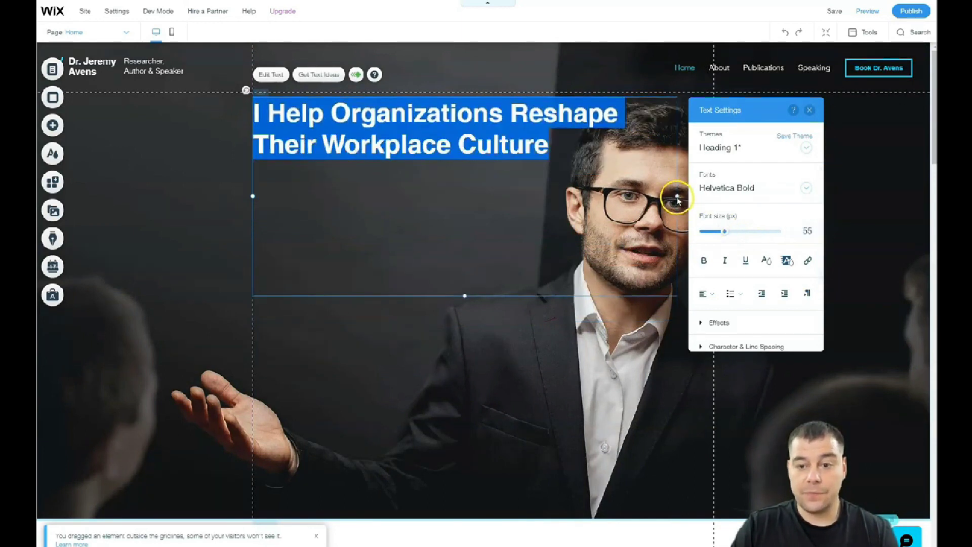
left_click_drag(677, 197, 538, 194)
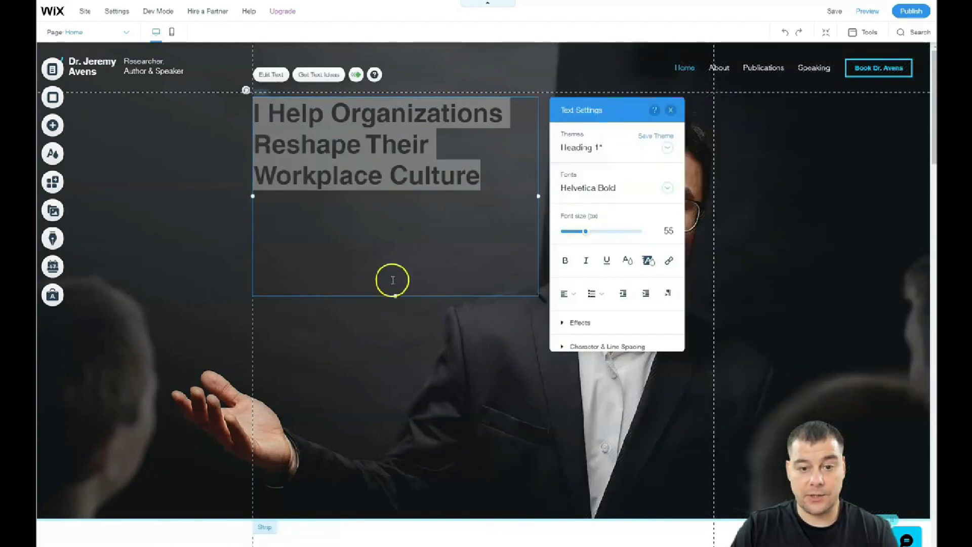
Center-align the heading and shorten its text box to fit the three lines
left_click(567, 293)
left_click(572, 309)
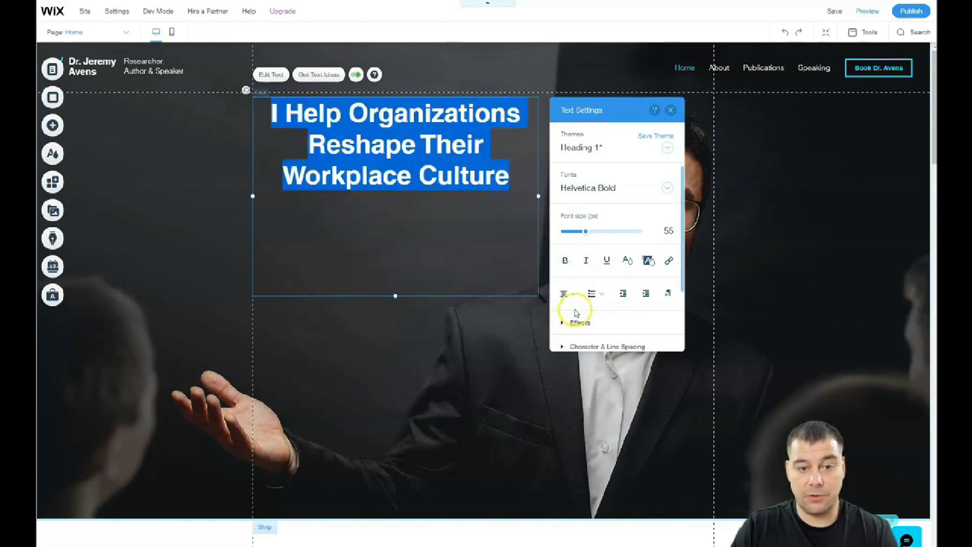
left_click(395, 296)
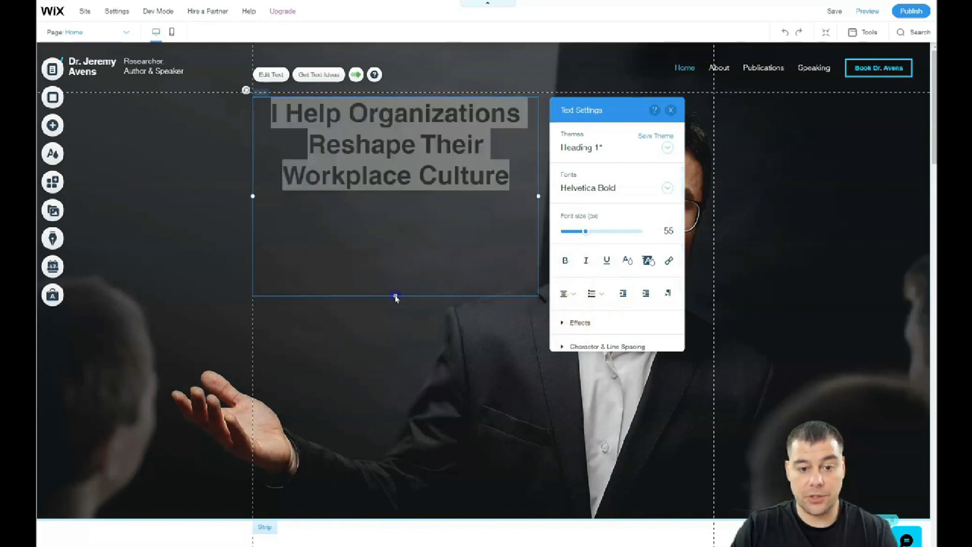
left_click_drag(396, 296, 396, 213)
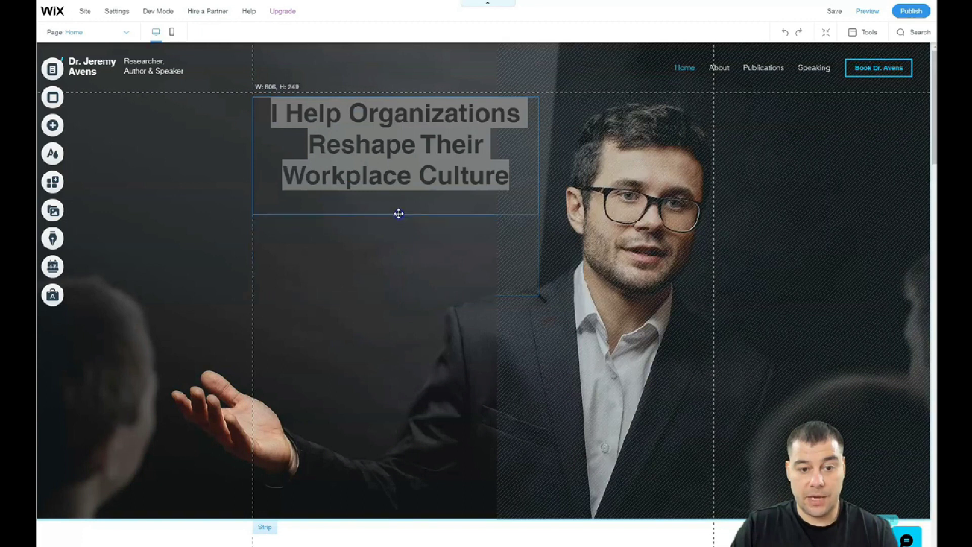
Finish text editing and drag the heading lower to y 237
left_click(400, 158)
left_click(398, 175)
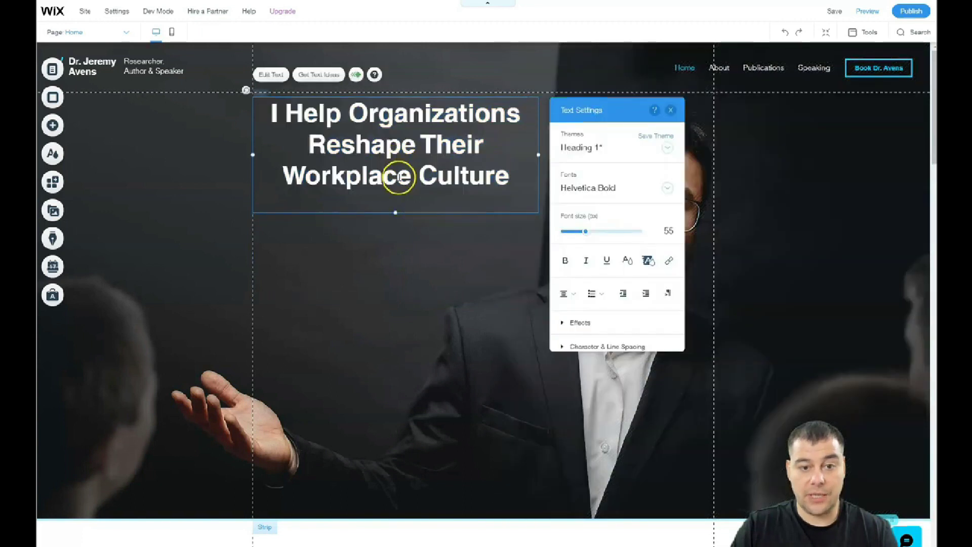
left_click(394, 184)
left_click_drag(396, 165, 396, 221)
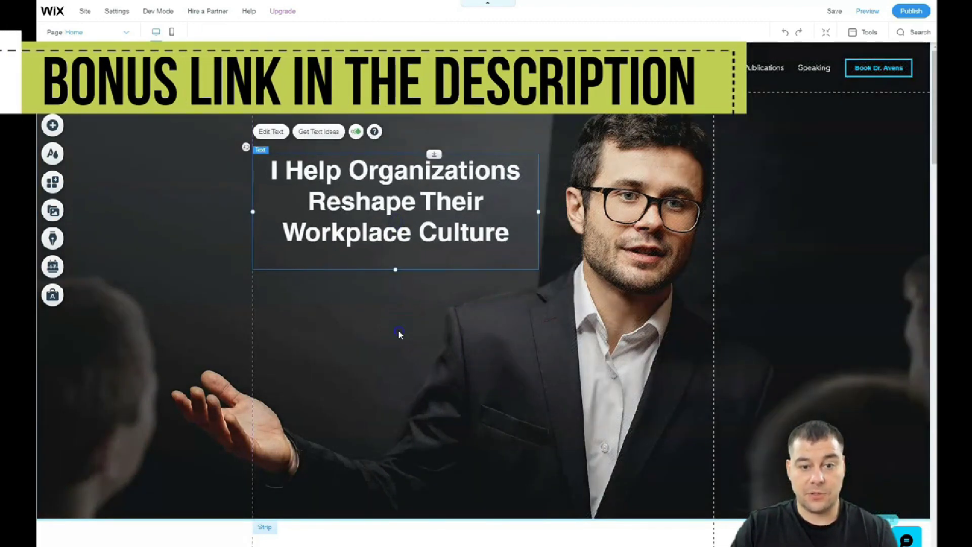
left_click(437, 391)
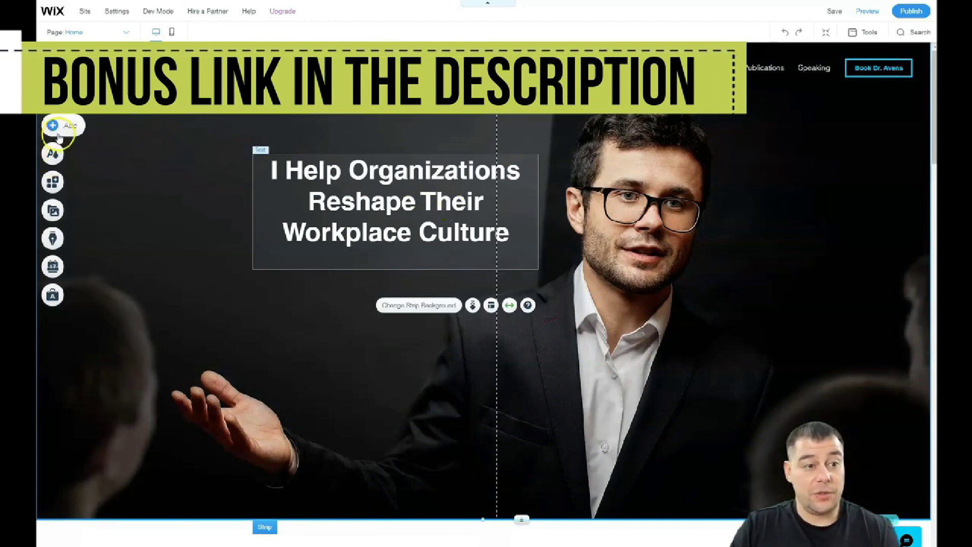
Preview the first featured colour themes, including the dark theme with blue accents
left_click(54, 154)
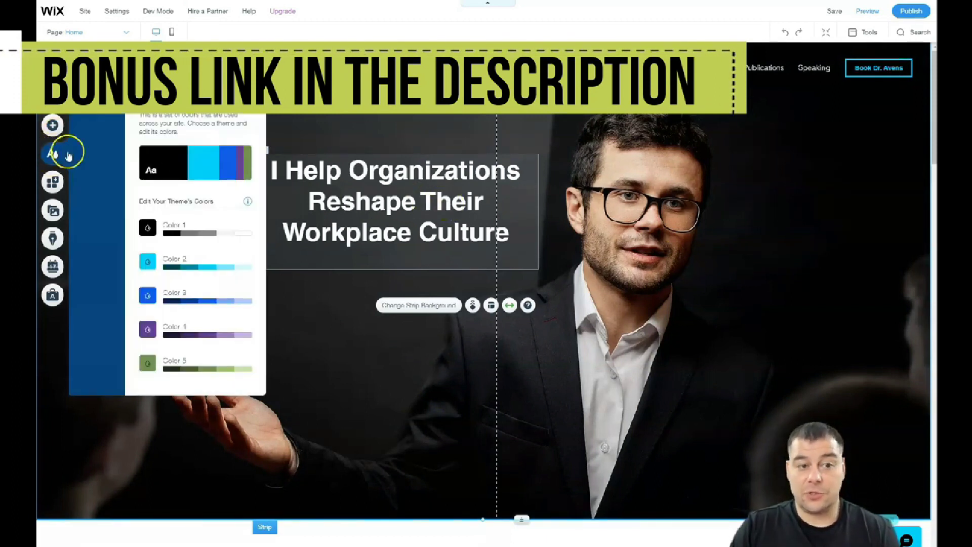
left_click(192, 163)
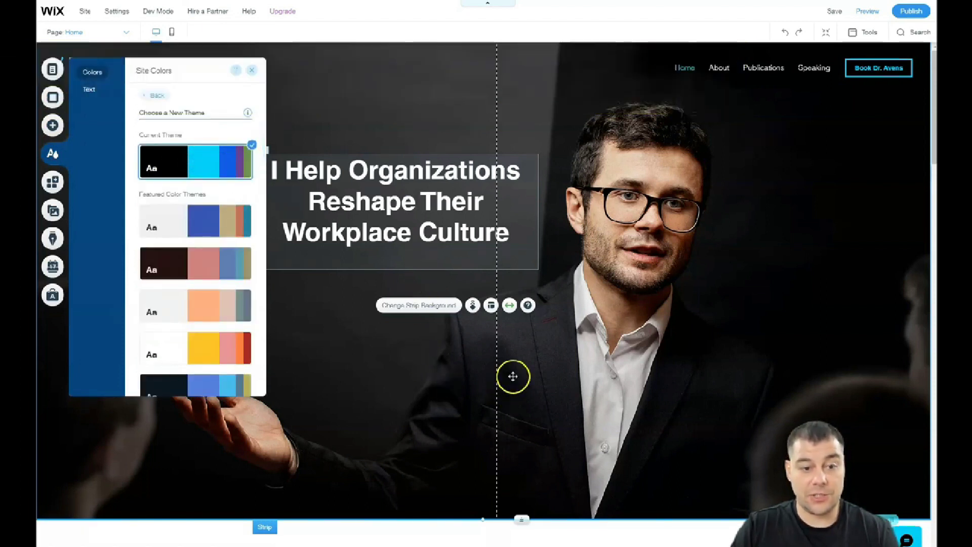
scroll(514, 373, "down", 4)
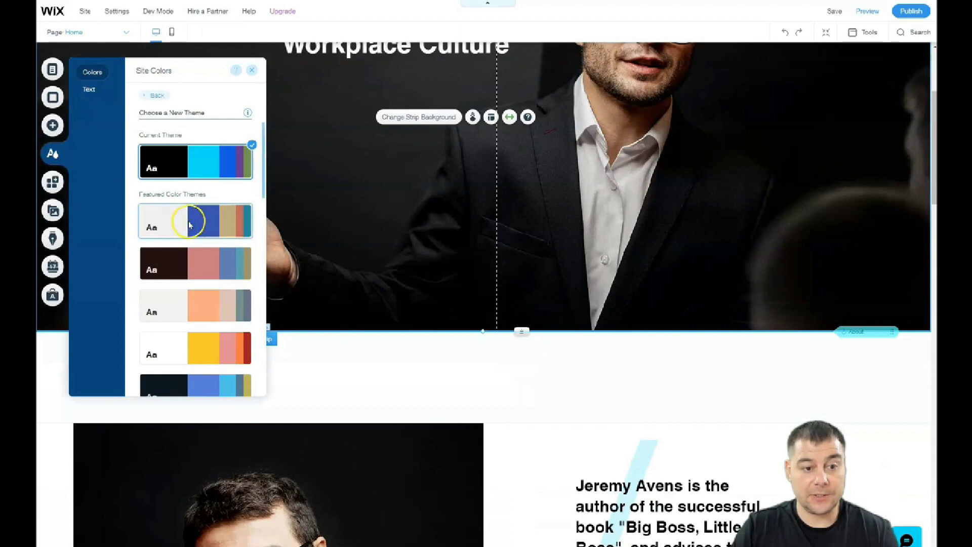
left_click(184, 270)
left_click(186, 299)
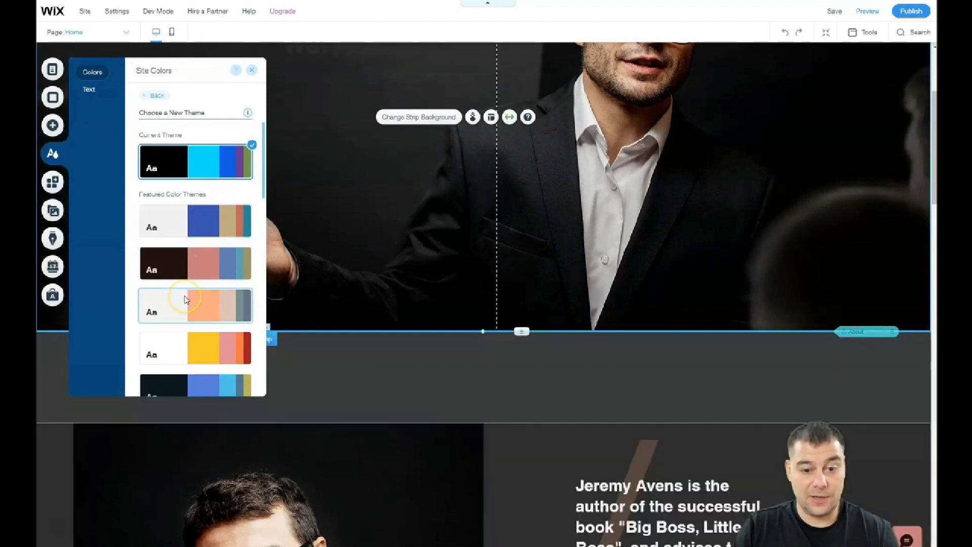
scroll(192, 334, "down", 1)
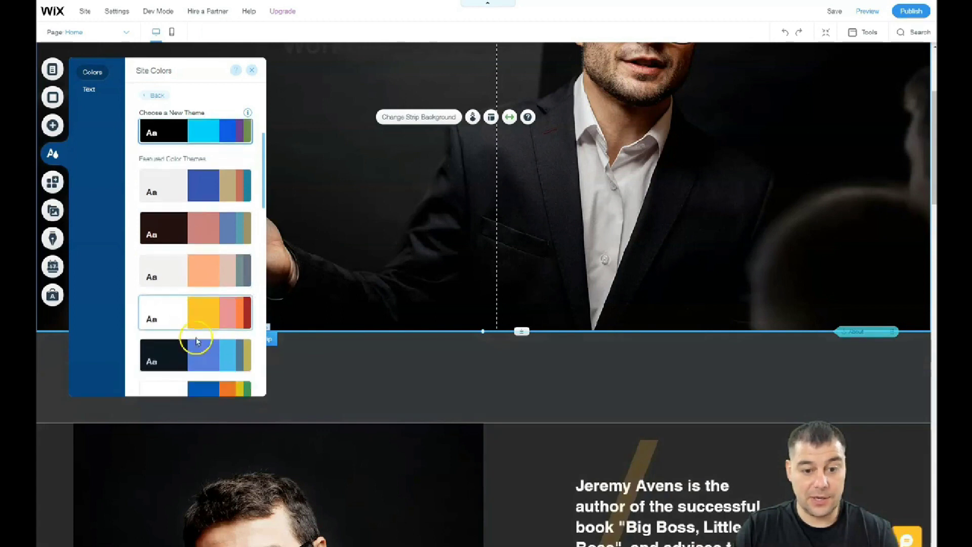
scroll(191, 284, "down", 3)
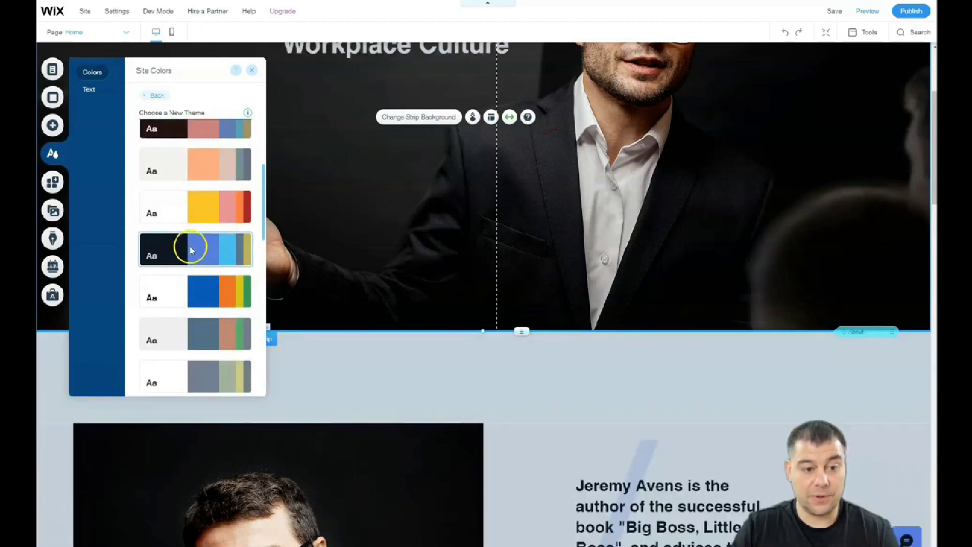
left_click(183, 290)
Try the grey-olive, dark-orange and grey themes, then apply the beige-and-blue theme
scroll(184, 283, "down", 1)
scroll(191, 243, "down", 1)
left_click(187, 240)
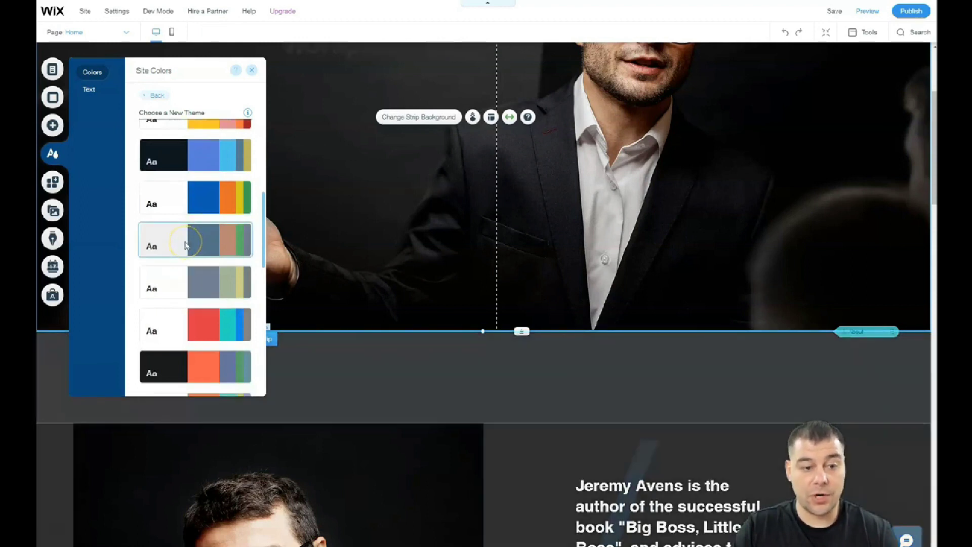
left_click(186, 272)
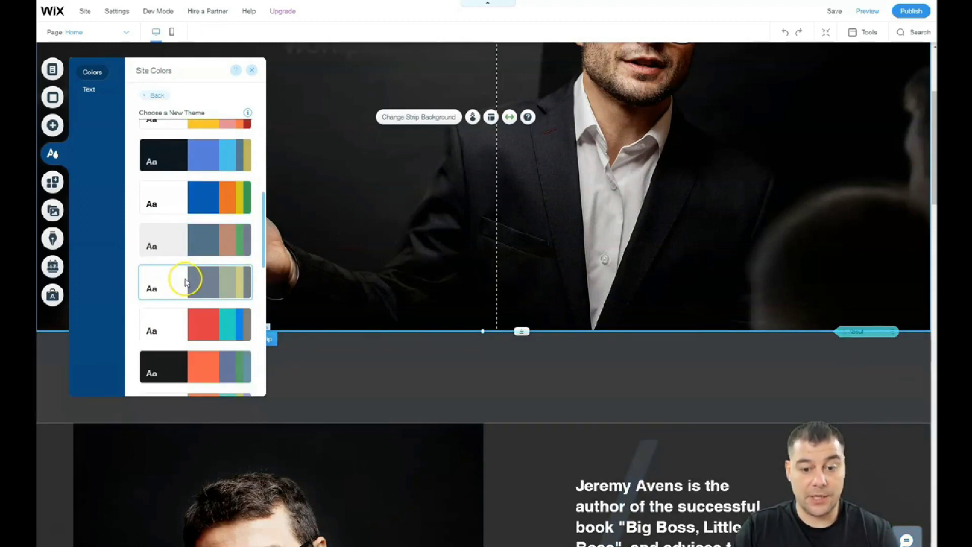
left_click(180, 365)
scroll(181, 367, "down", 5)
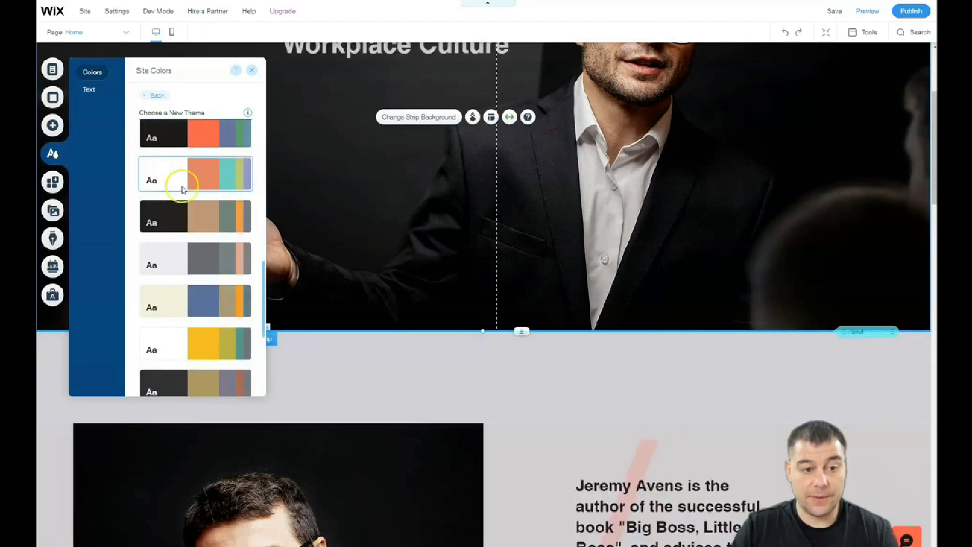
left_click(181, 257)
left_click(178, 306)
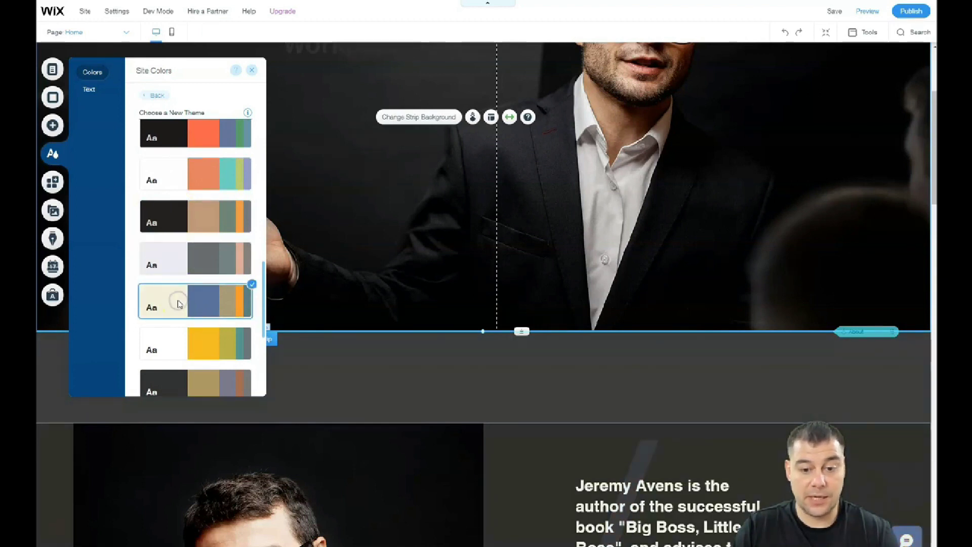
Drag the plain white Classic strip onto the page just below the hero
left_click(252, 70)
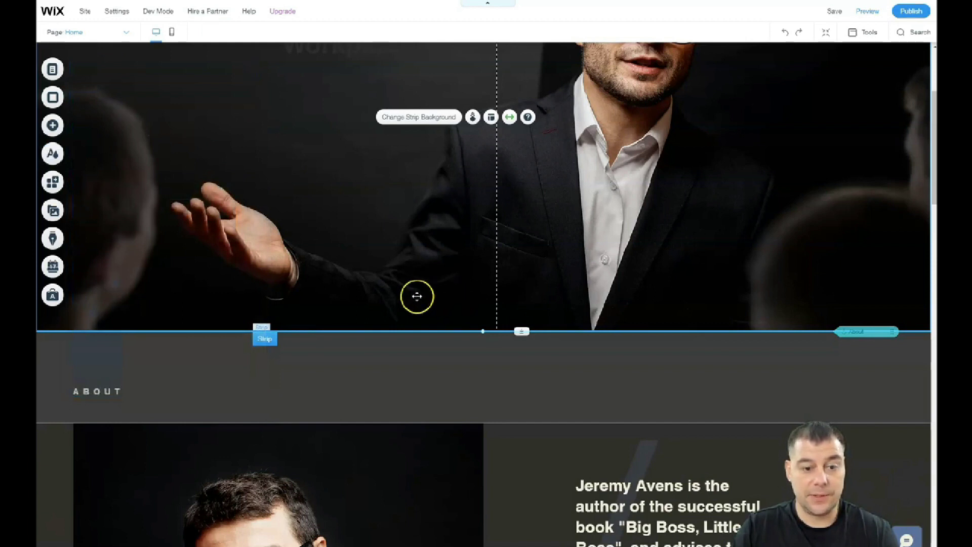
scroll(416, 296, "up", 1)
scroll(405, 293, "up", 1)
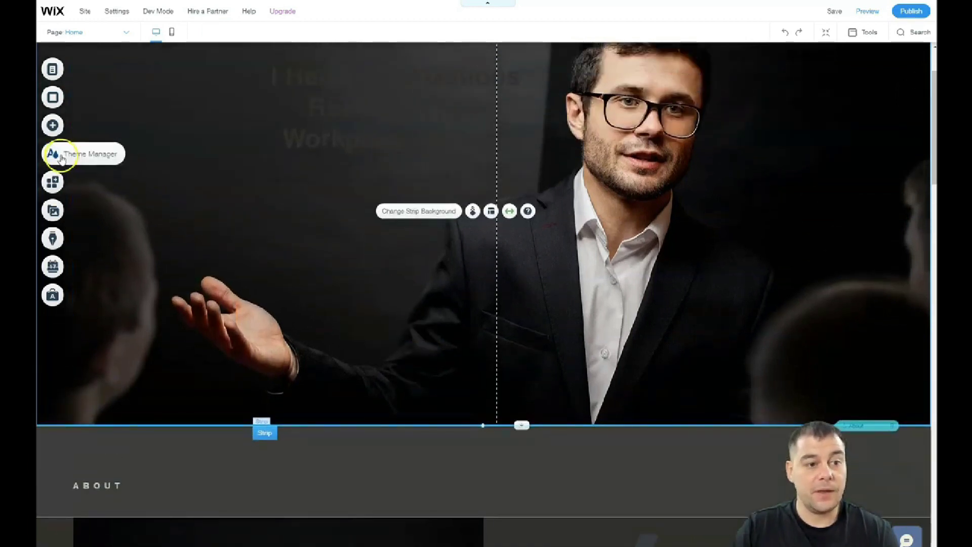
left_click(53, 126)
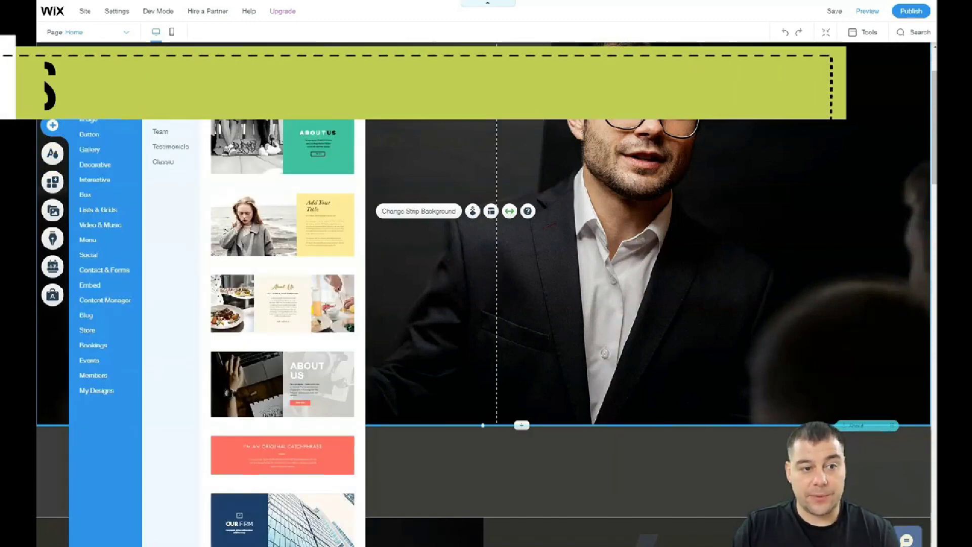
scroll(283, 329, "down", 5)
scroll(283, 329, "down", 5)
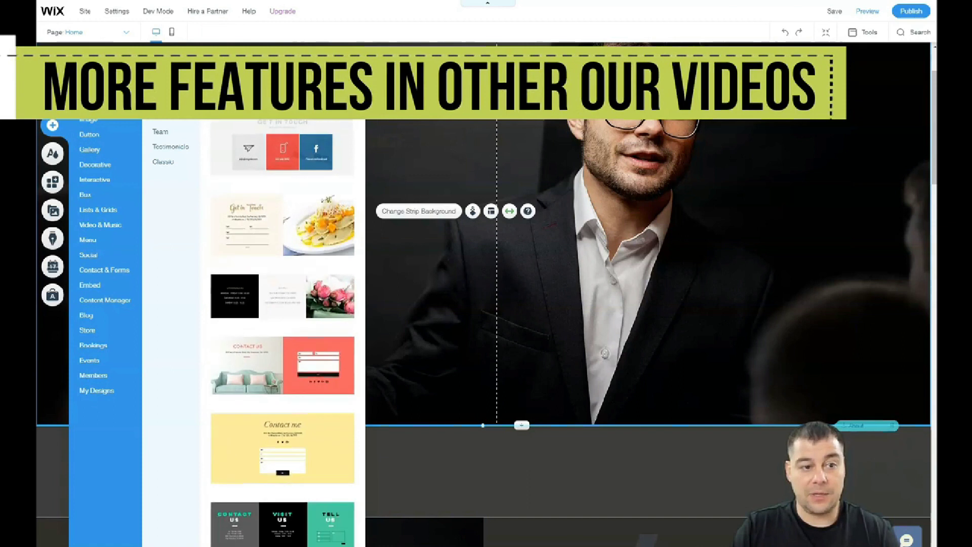
scroll(283, 329, "up", 15)
left_click(162, 131)
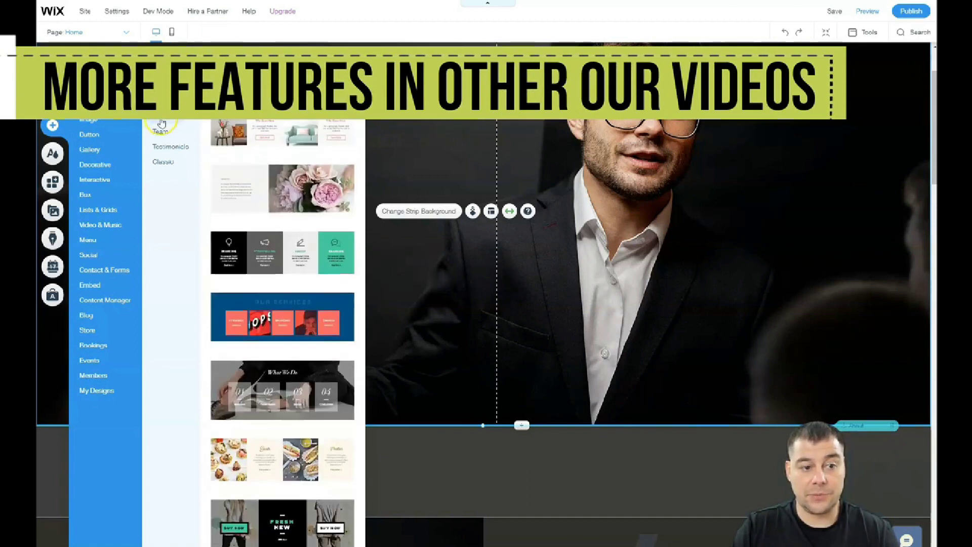
left_click(164, 146)
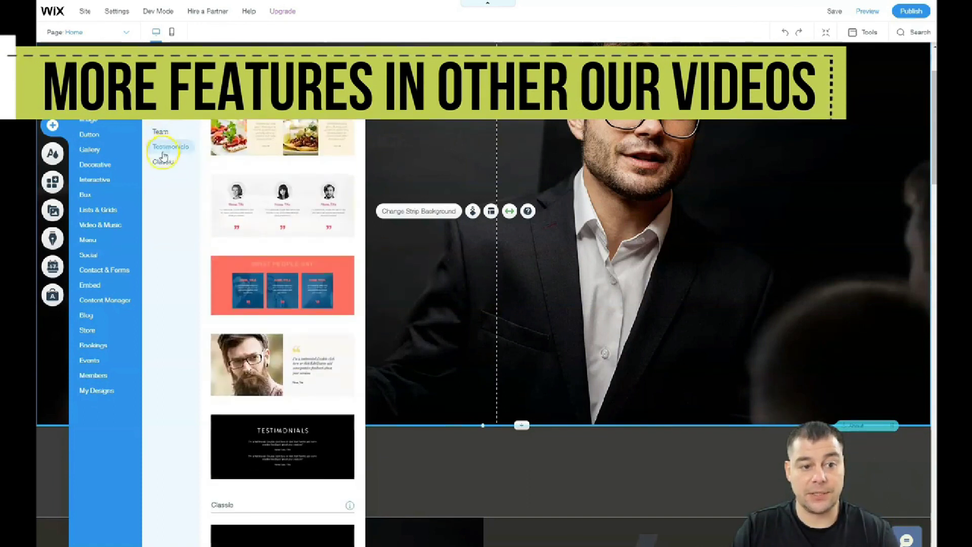
left_click(160, 163)
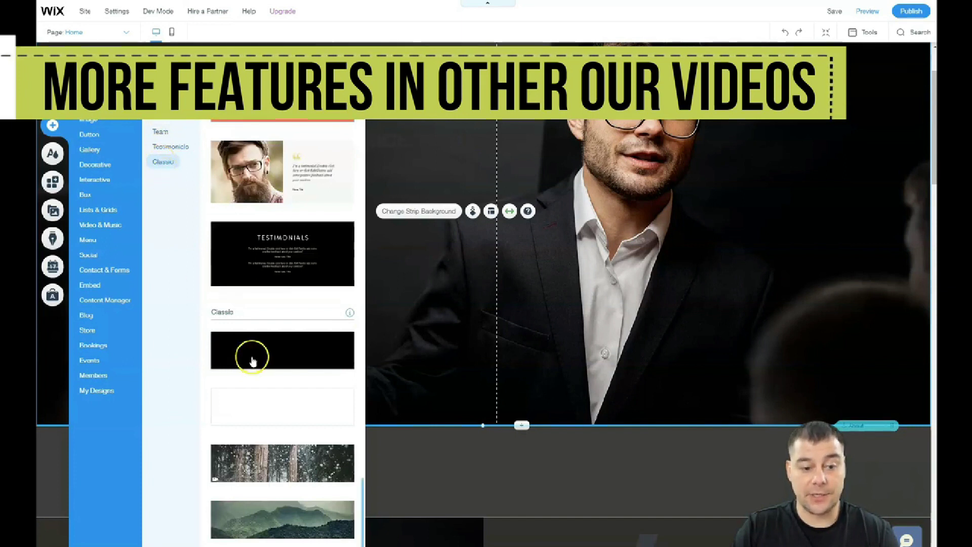
left_click(260, 406)
left_click_drag(259, 406, 477, 456)
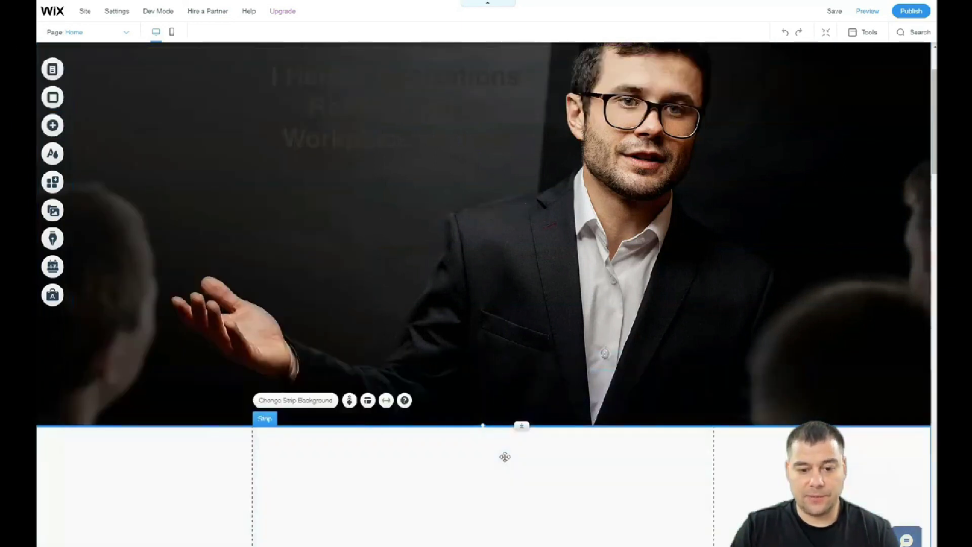
Place a HUGE TITLE heading into the new white strip
scroll(298, 382, "down", 4)
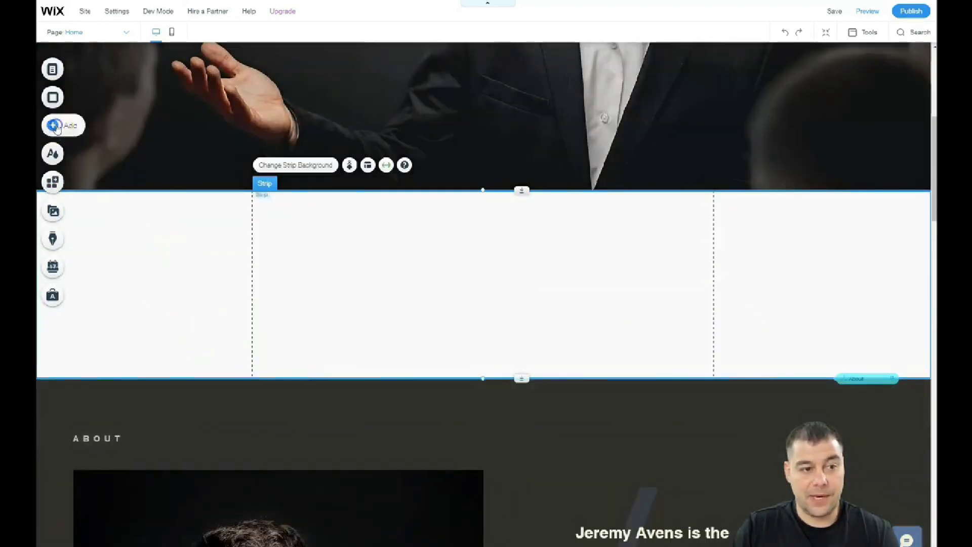
left_click(56, 126)
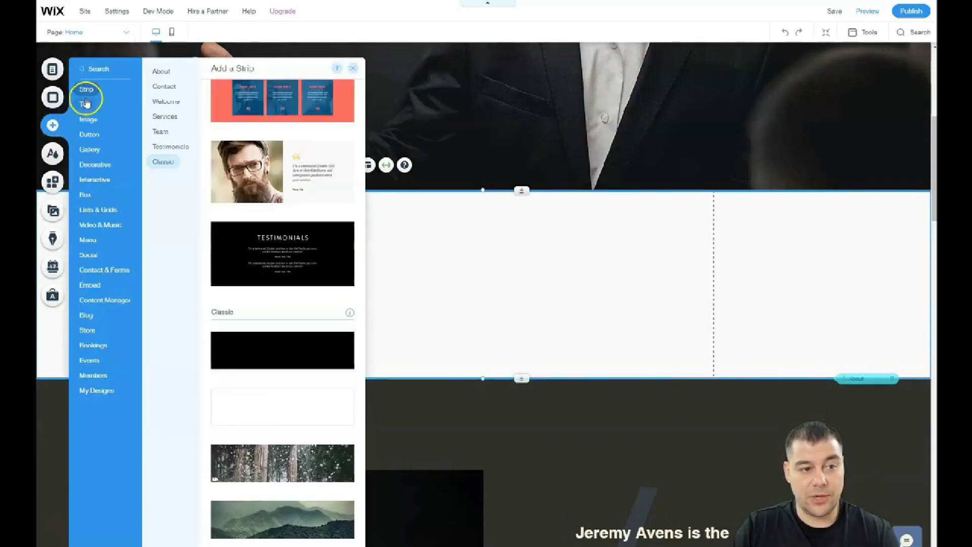
left_click(85, 105)
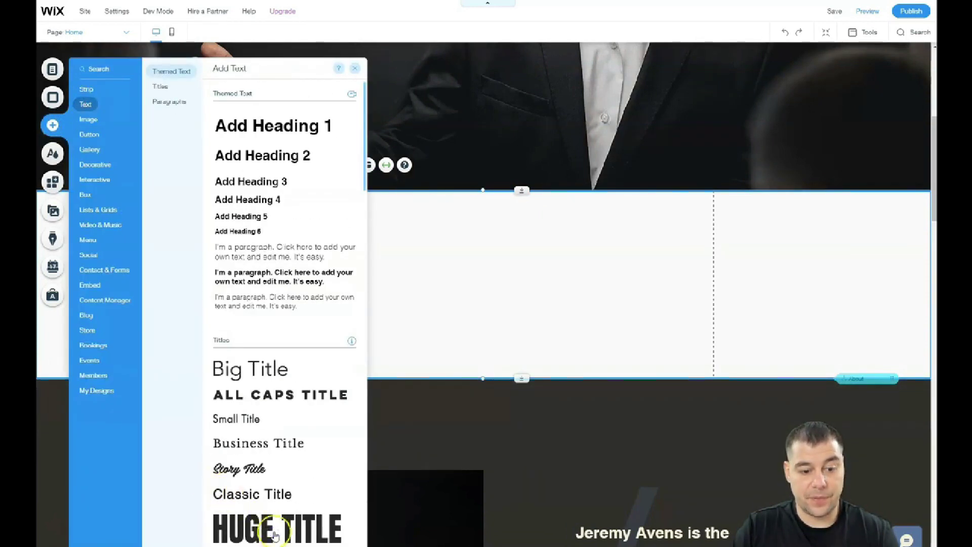
left_click_drag(258, 444, 482, 282)
left_click(170, 215)
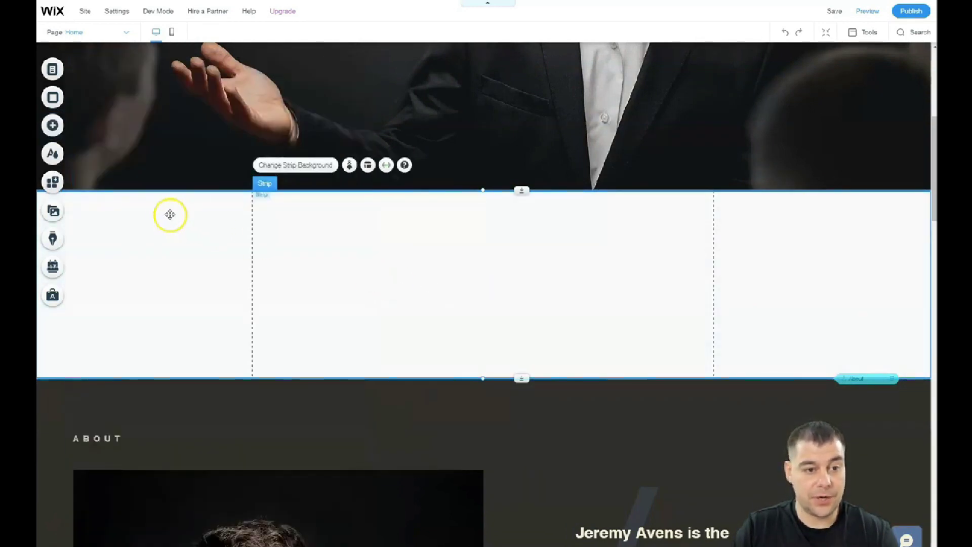
Add a YouTube video player from Video & Music onto the white strip
left_click(51, 125)
left_click(87, 152)
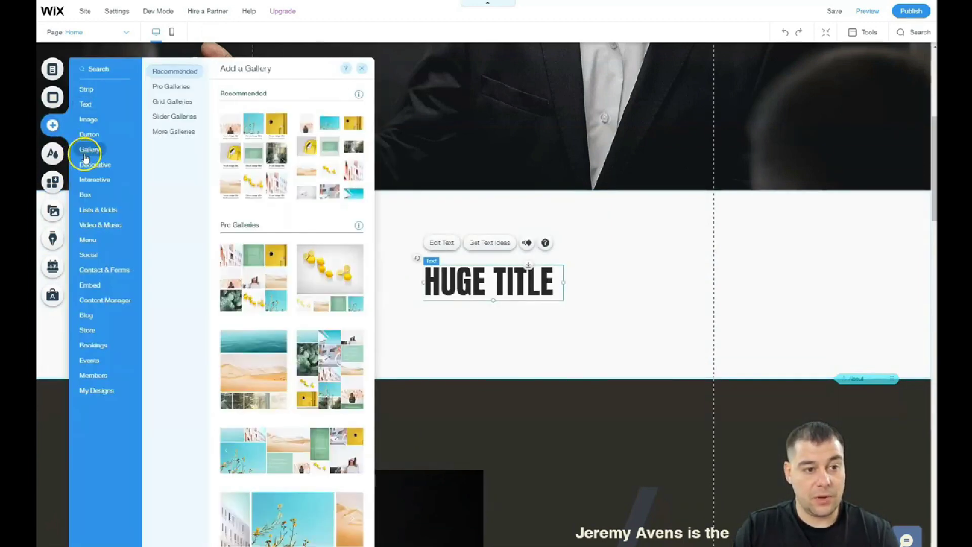
left_click(89, 231)
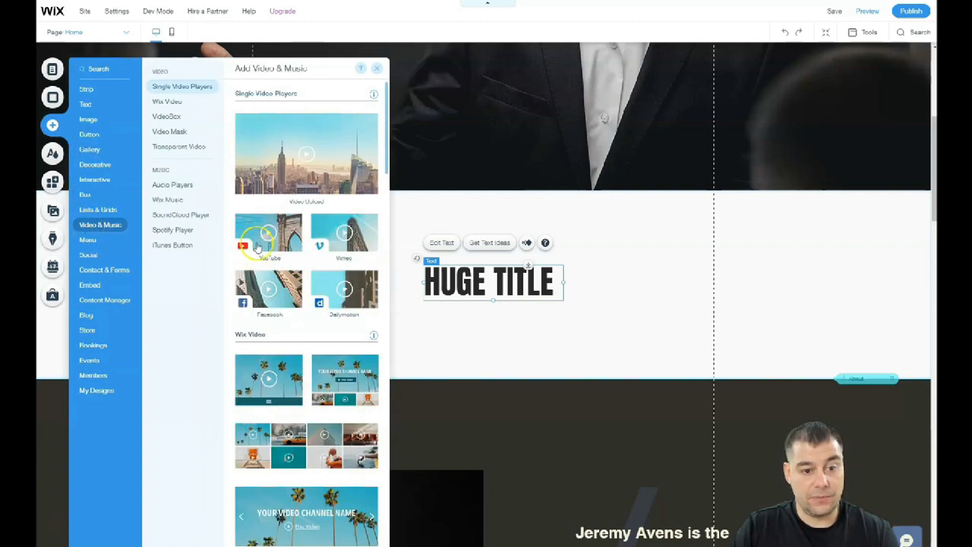
mouse_move(257, 247)
left_mouse_down()
mouse_move(456, 344)
mouse_move(272, 268)
left_mouse_up()
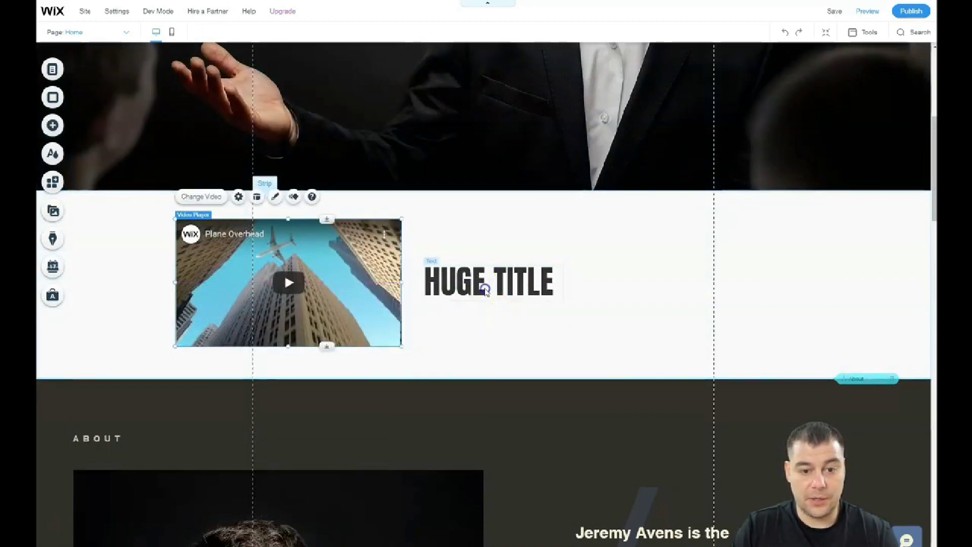
Move HUGE TITLE beside the video and reduce its font size to 68
left_click_drag(485, 290, 434, 263)
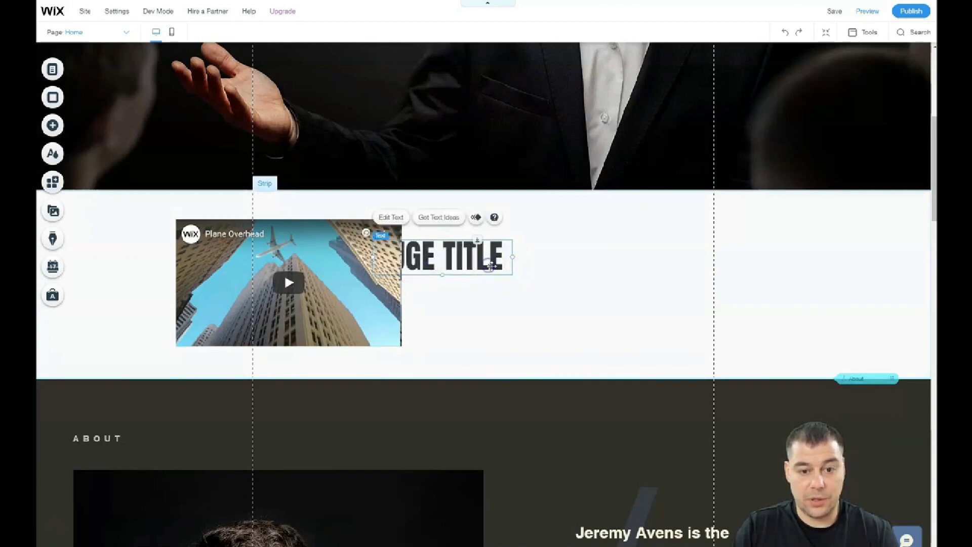
double_click(491, 266)
mouse_move(560, 374)
left_mouse_down()
mouse_move(582, 373)
mouse_move(566, 373)
left_mouse_up()
left_click(645, 252)
left_click_drag(443, 255, 518, 238)
left_click_drag(540, 303, 540, 306)
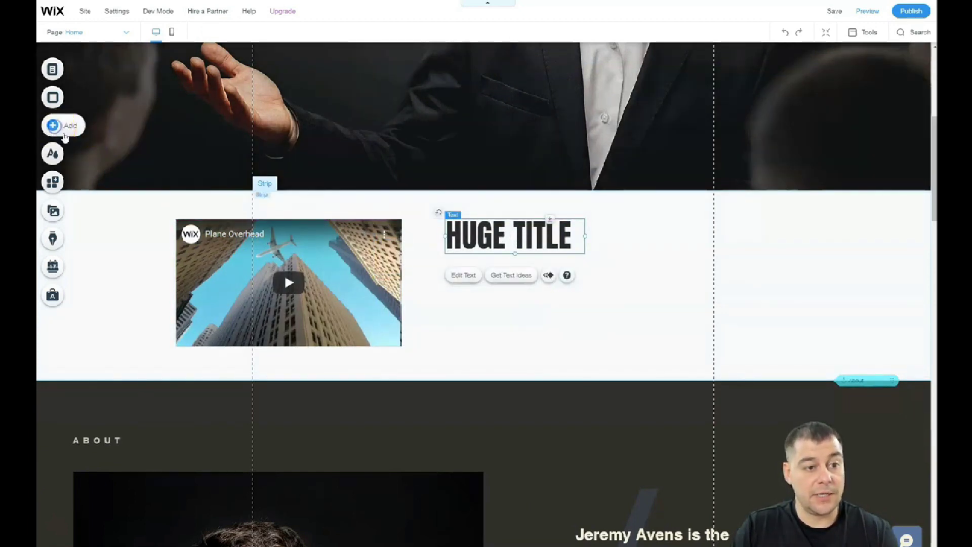
Add a dark themed button below HUGE TITLE, enlarged to about 309 by 129
left_click(52, 126)
left_click(89, 135)
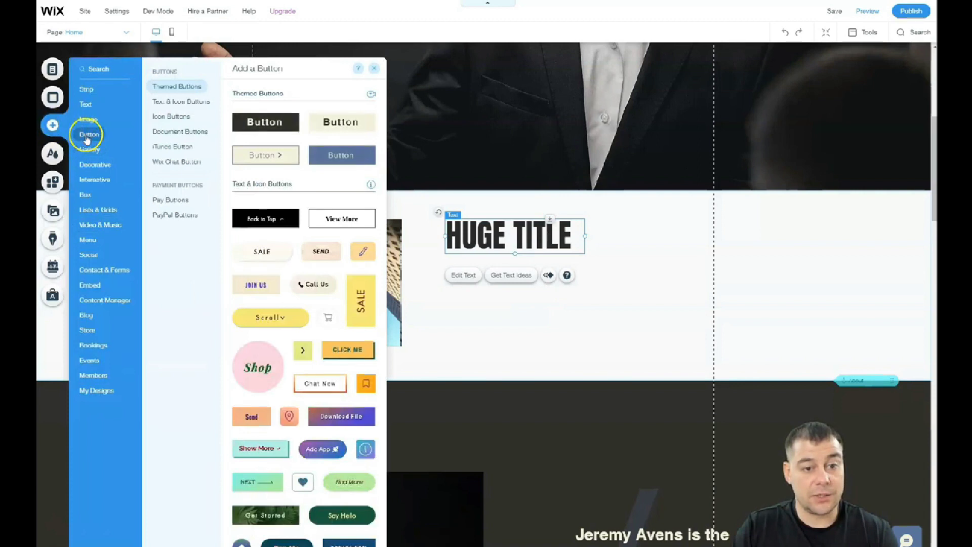
mouse_move(340, 155)
left_mouse_down()
mouse_move(530, 318)
mouse_move(618, 286)
left_mouse_up()
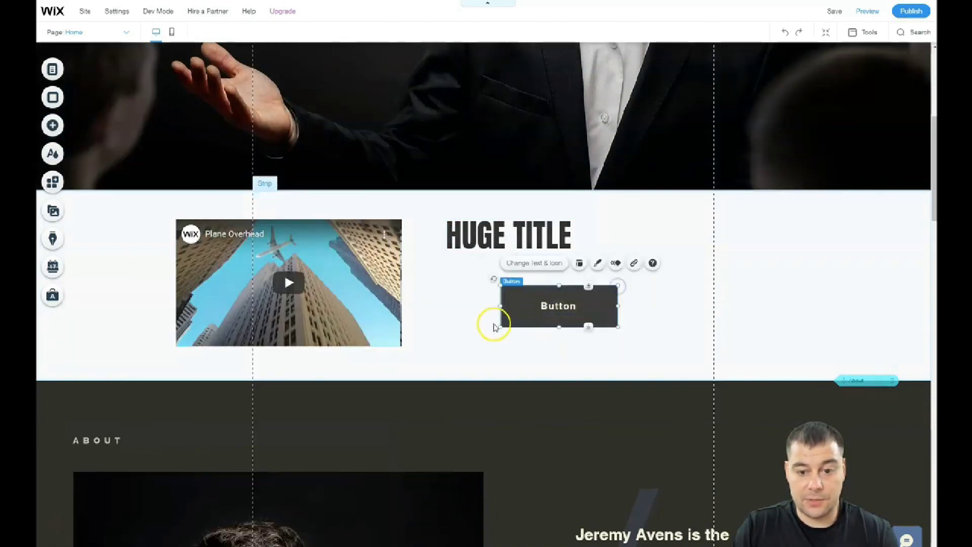
left_click_drag(499, 328, 471, 348)
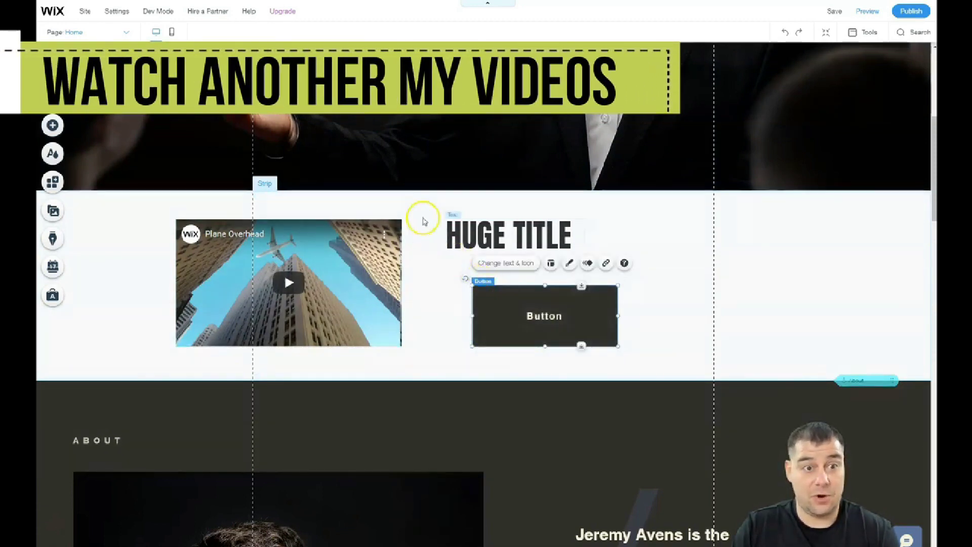
left_click(169, 31)
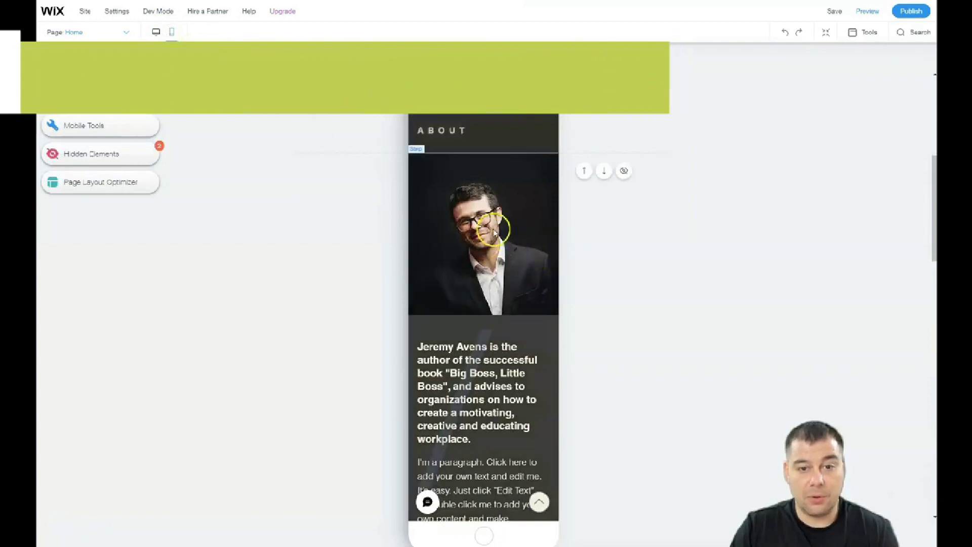
On mobile, centre the button and HUGE TITLE under the video, then return to desktop
scroll(493, 225, "up", 5)
scroll(492, 228, "down", 2)
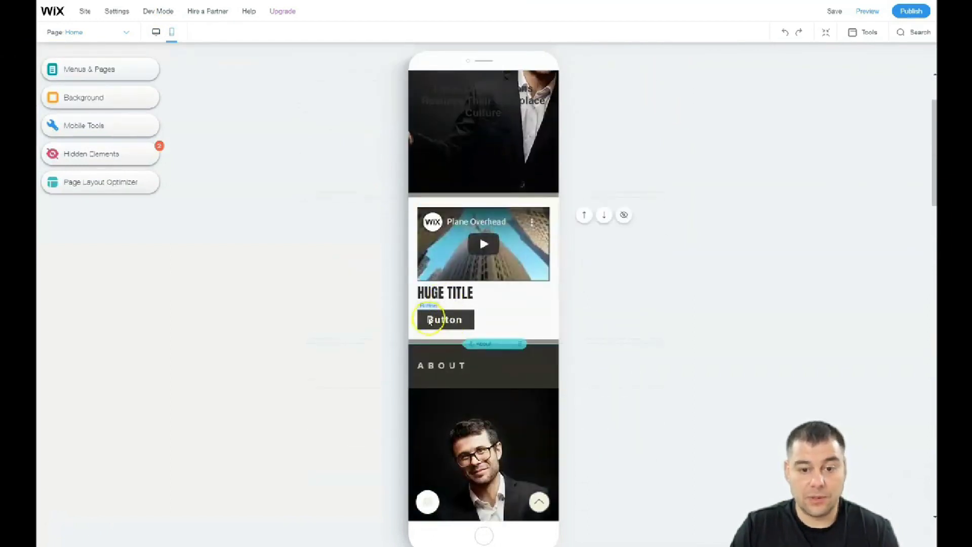
left_click_drag(457, 320, 489, 319)
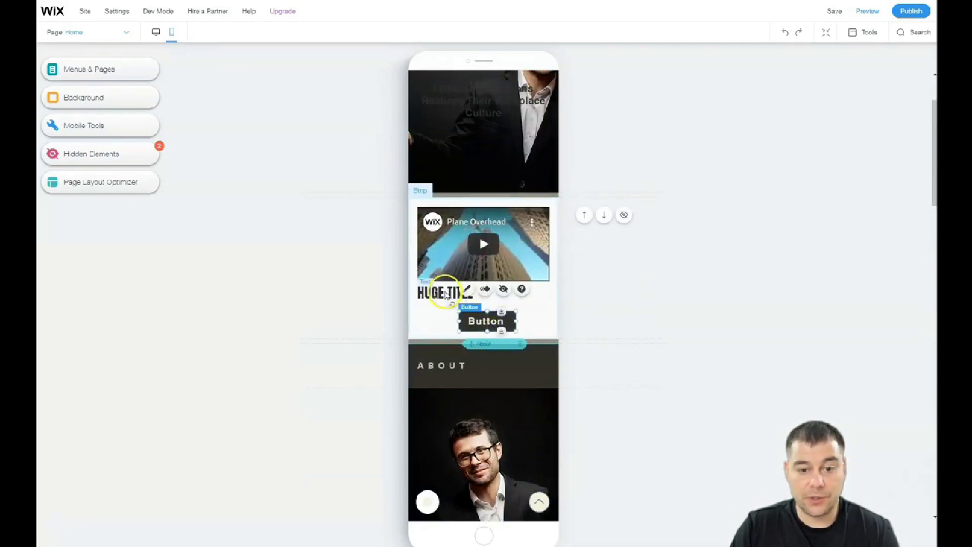
left_click_drag(445, 295, 493, 297)
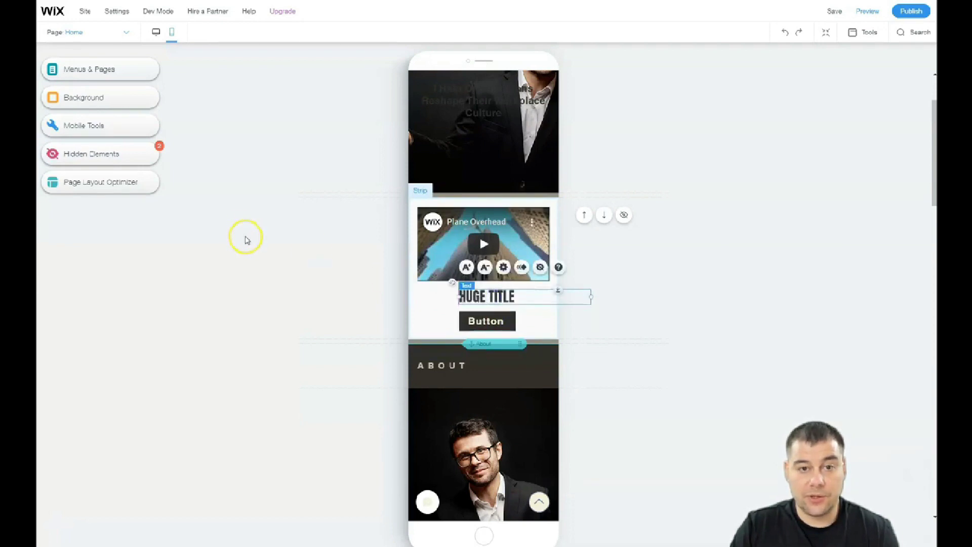
left_click(157, 35)
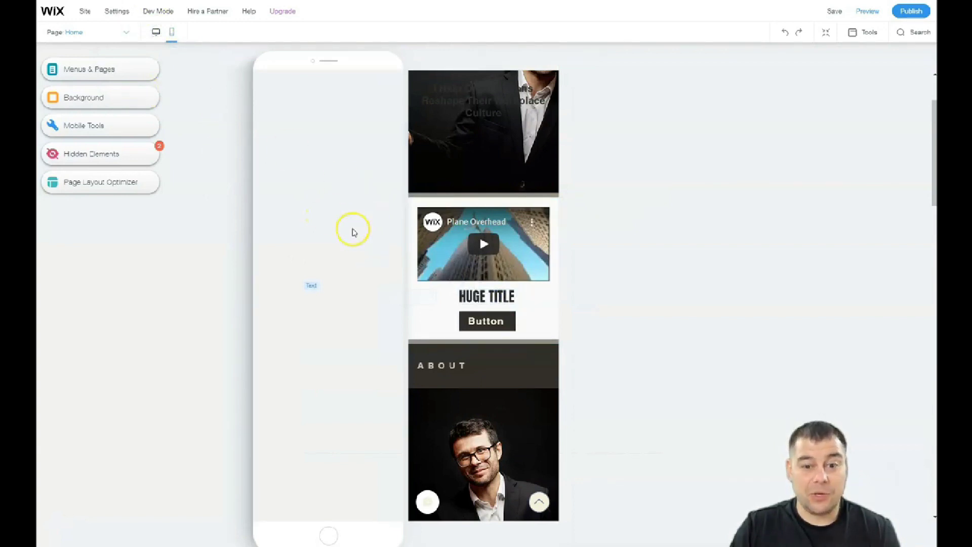
Give the video strip a grey theme-colour background at 65% opacity
scroll(148, 356, "down", 3)
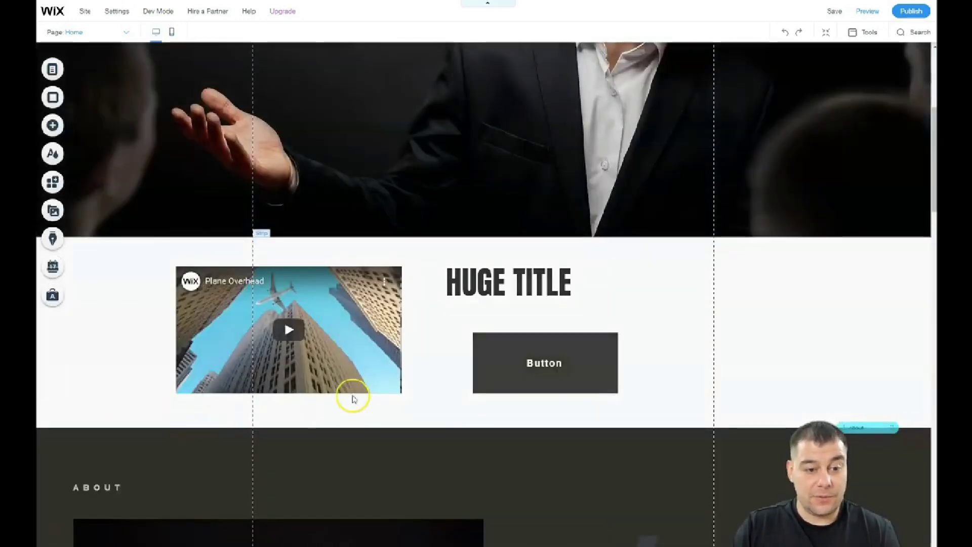
left_click(288, 253)
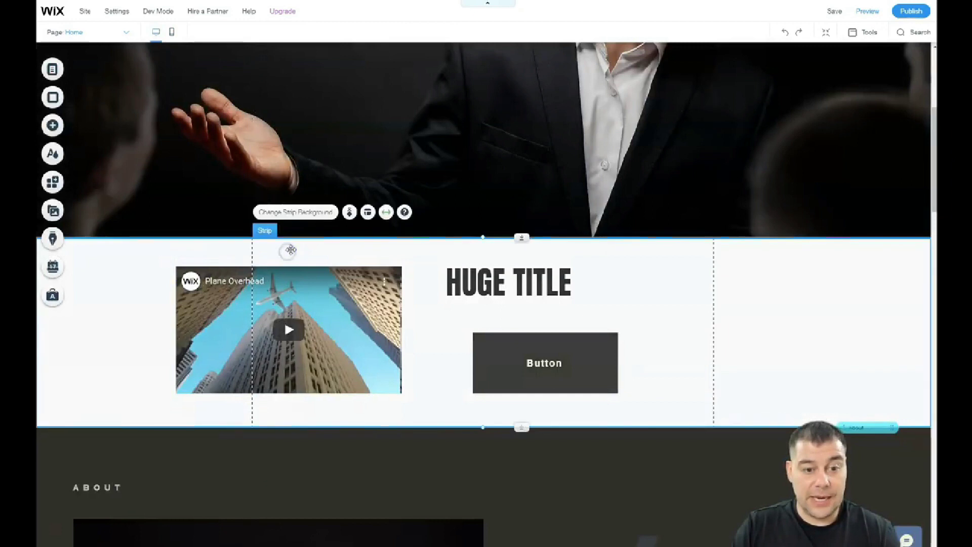
left_click(303, 214)
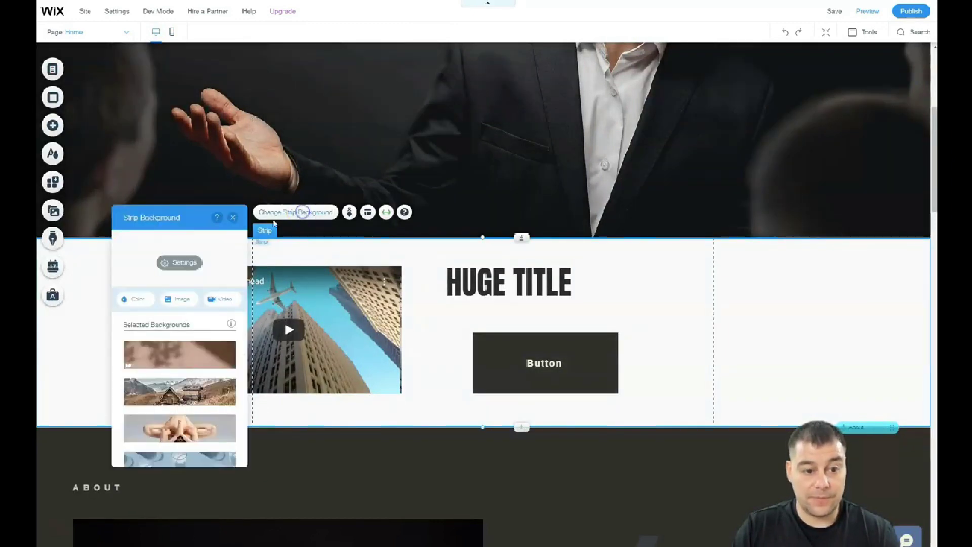
left_click(182, 262)
left_click(229, 280)
left_click(281, 330)
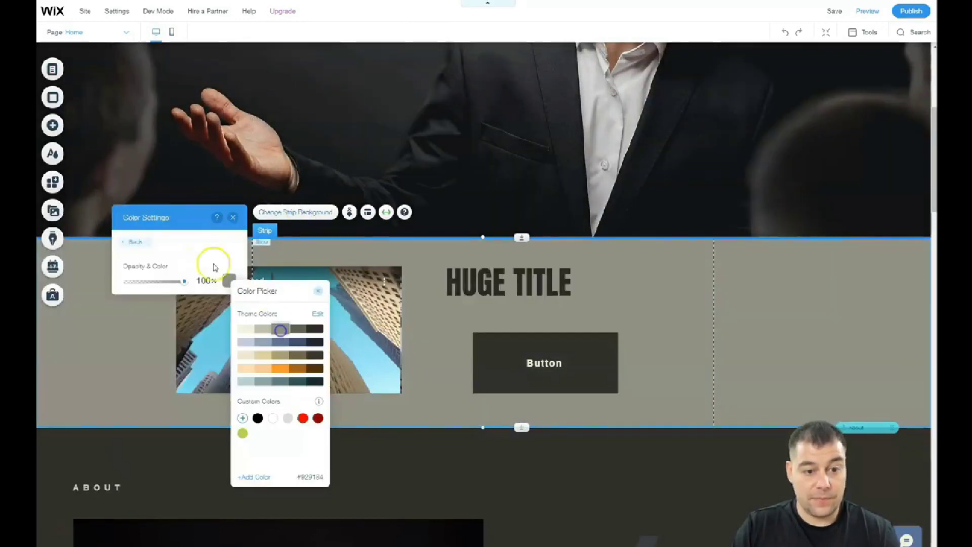
left_click_drag(157, 282, 160, 282)
left_click(233, 217)
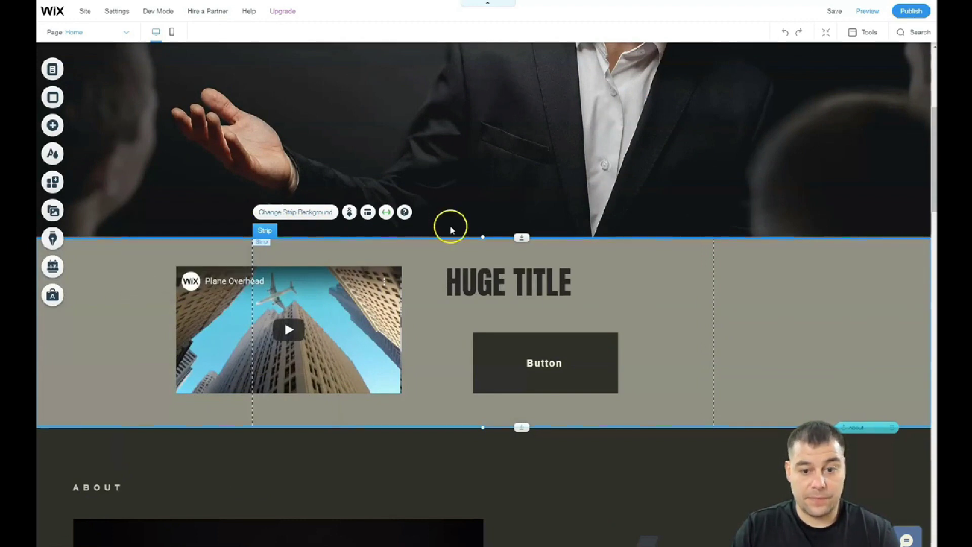
Set the blurred photo strip's background to the Glass Buildings image
scroll(450, 223, "down", 3)
scroll(471, 223, "down", 1)
scroll(471, 224, "down", 4)
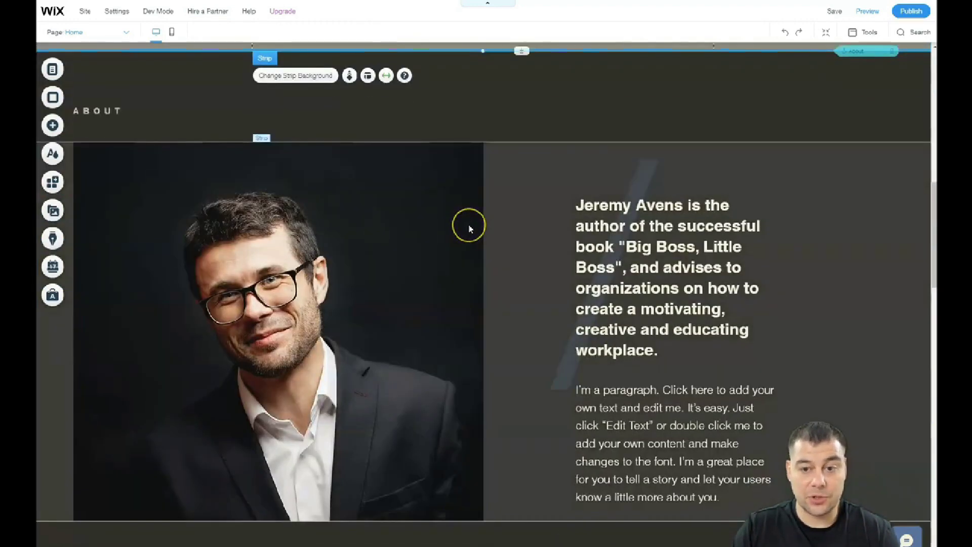
scroll(469, 228, "down", 2)
scroll(469, 229, "down", 2)
scroll(470, 228, "down", 2)
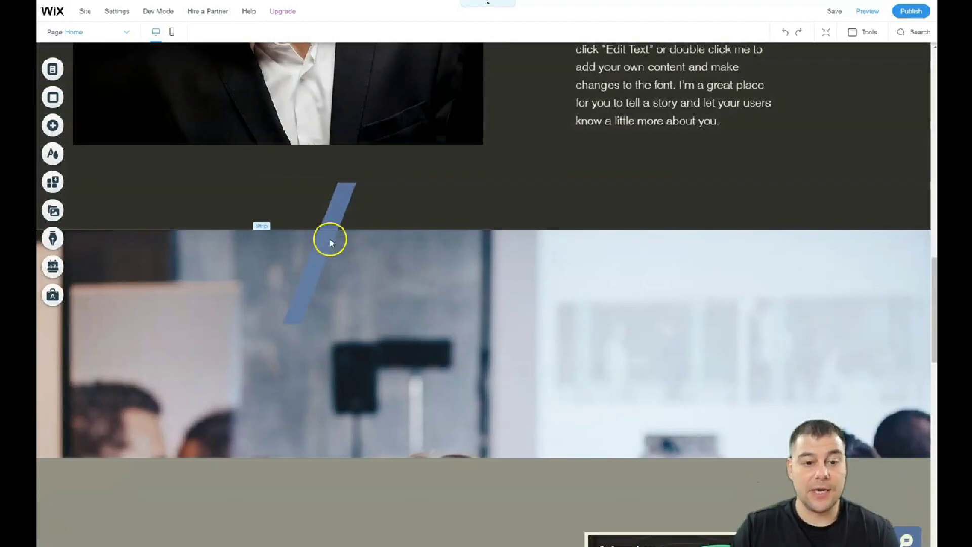
scroll(451, 263, "down", 3)
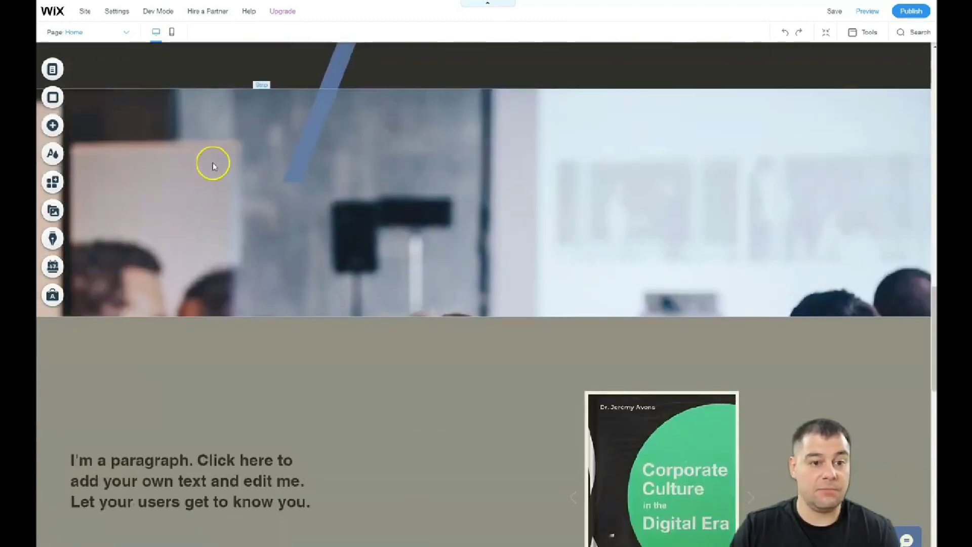
scroll(406, 202, "down", 2)
scroll(413, 173, "up", 2)
scroll(412, 167, "up", 1)
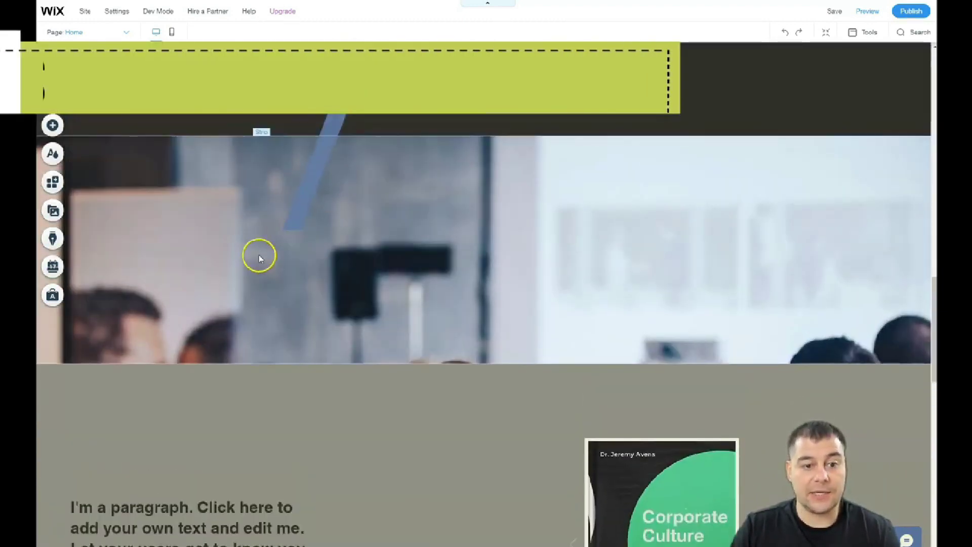
left_click(234, 249)
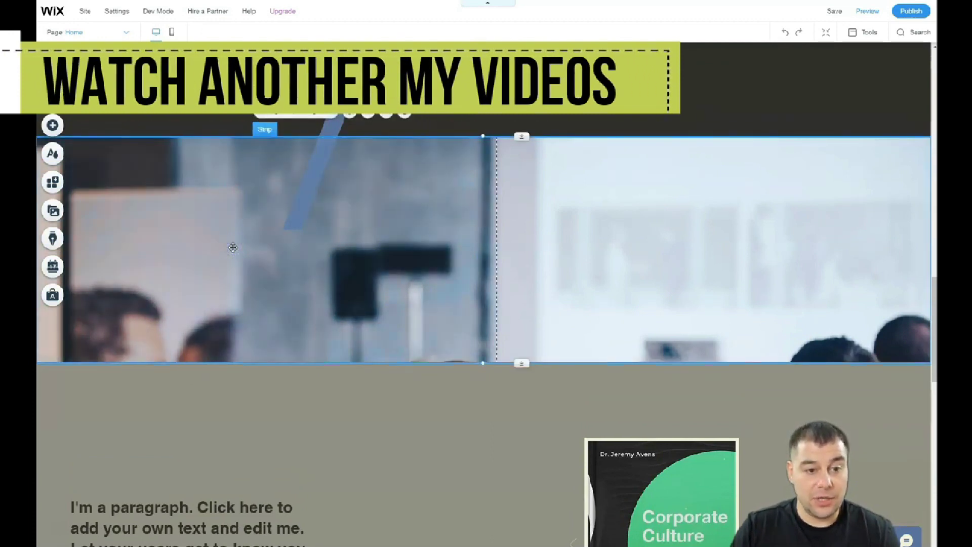
left_click(303, 118)
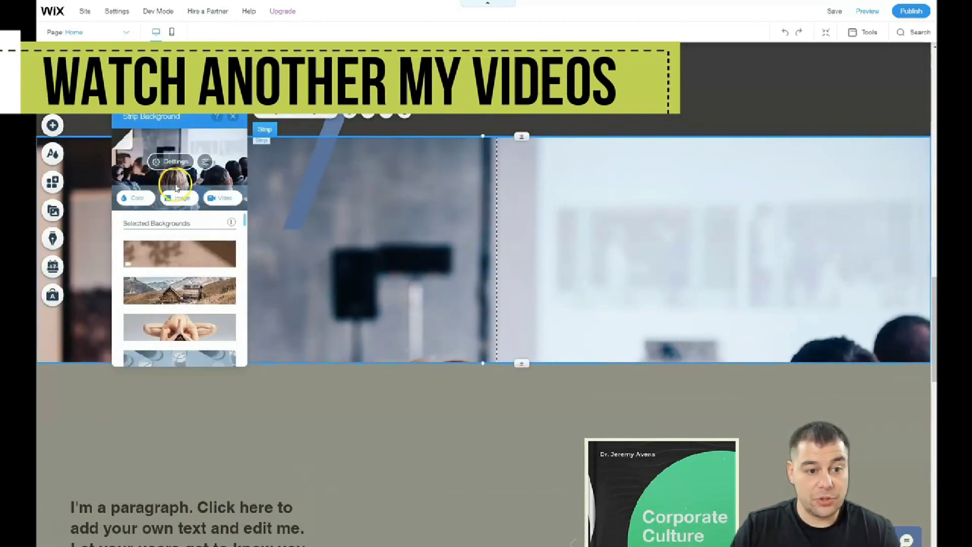
scroll(185, 289, "down", 3)
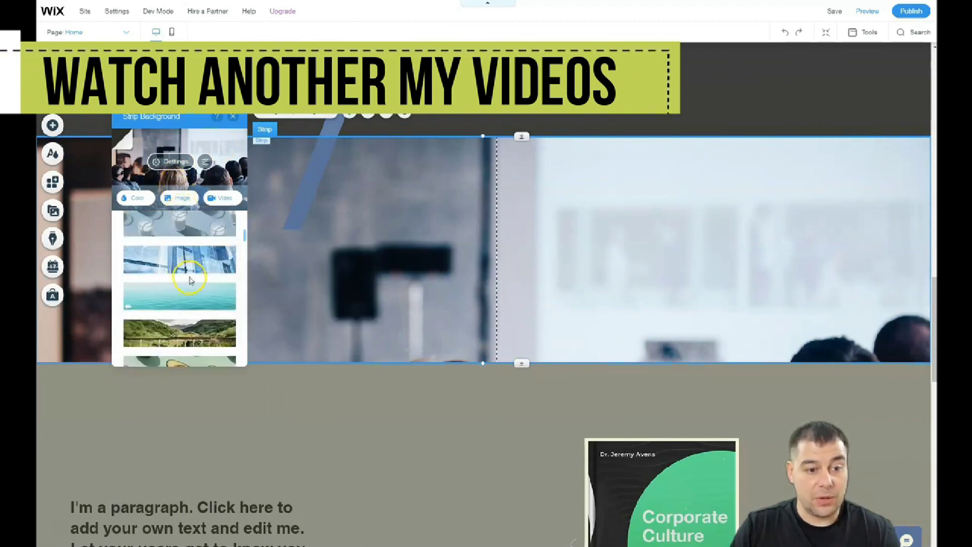
left_click(183, 268)
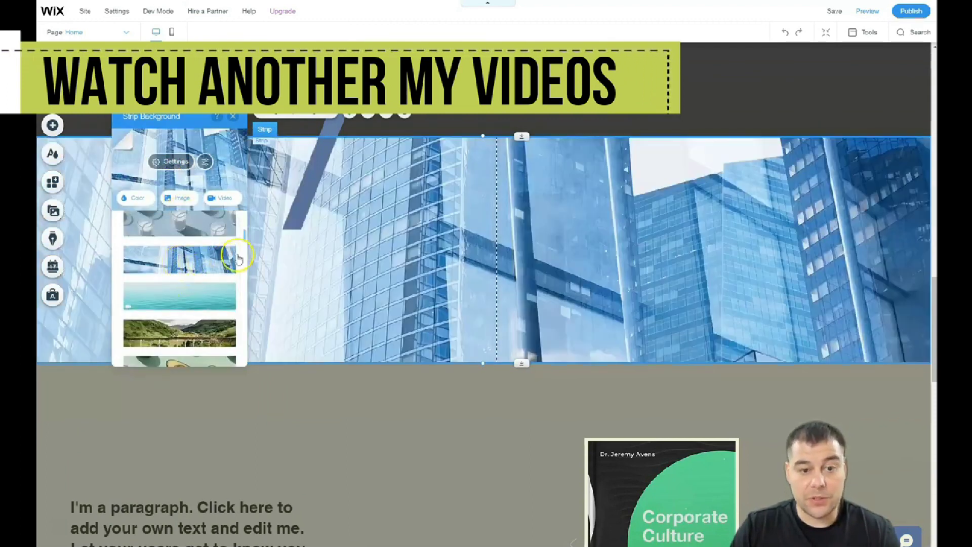
Put dark grey behind the image and fade the image opacity to 36
left_click(168, 161)
left_click(229, 219)
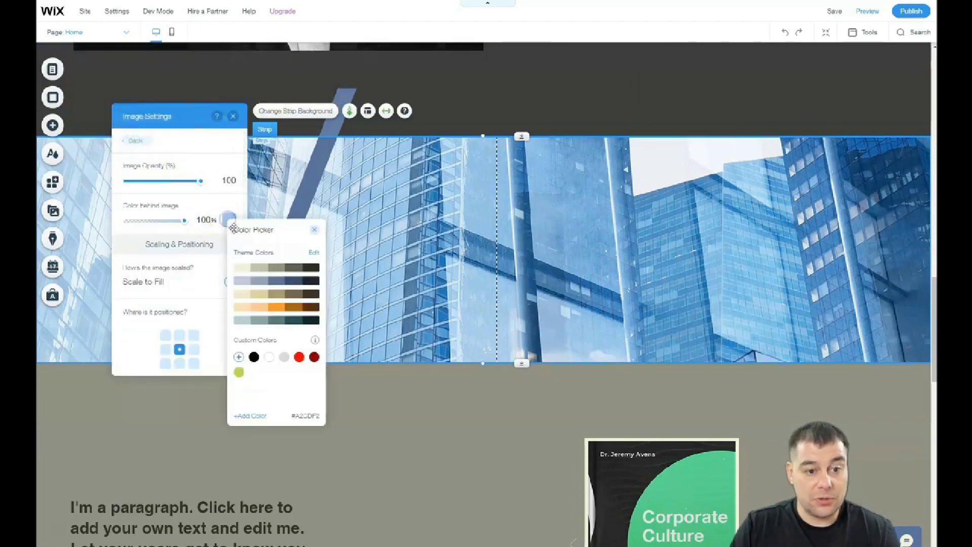
left_click(287, 268)
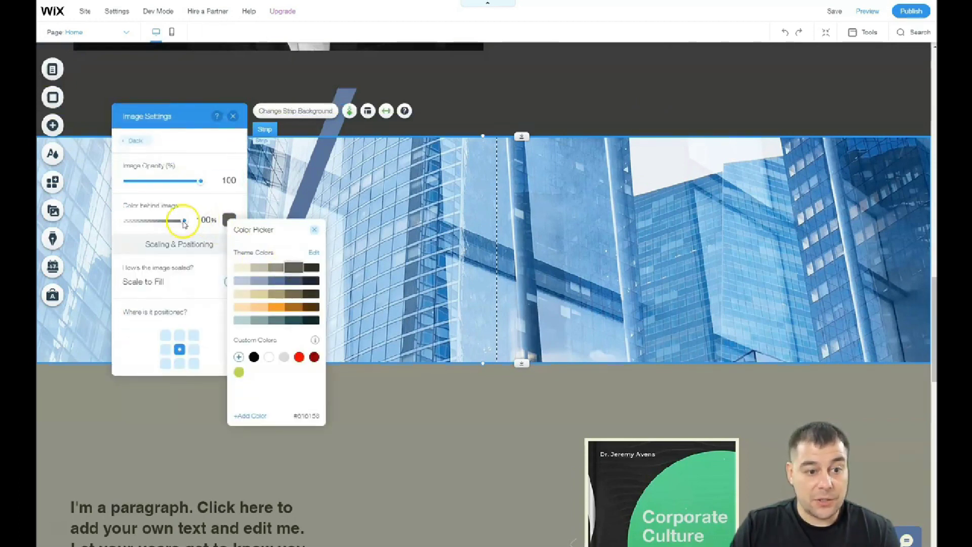
left_click(155, 224)
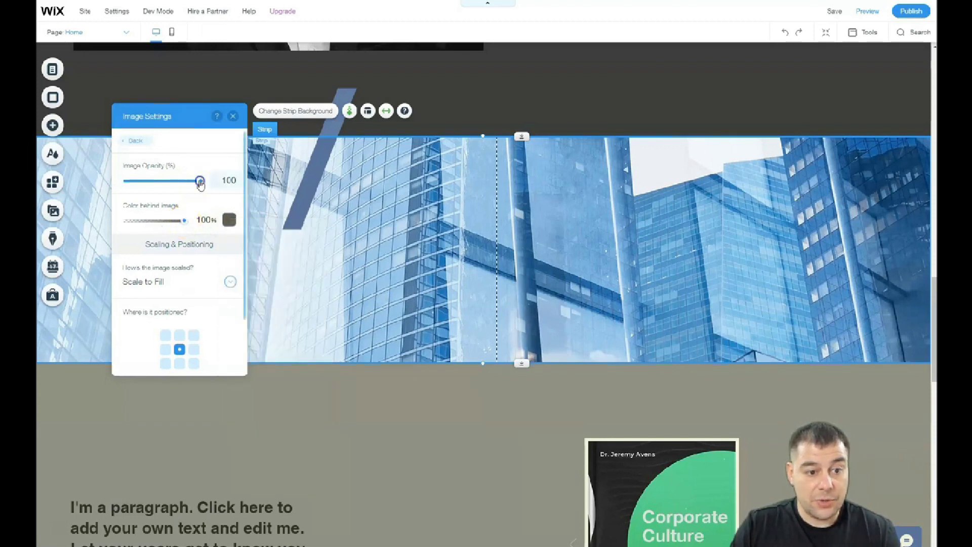
left_click_drag(201, 181, 154, 182)
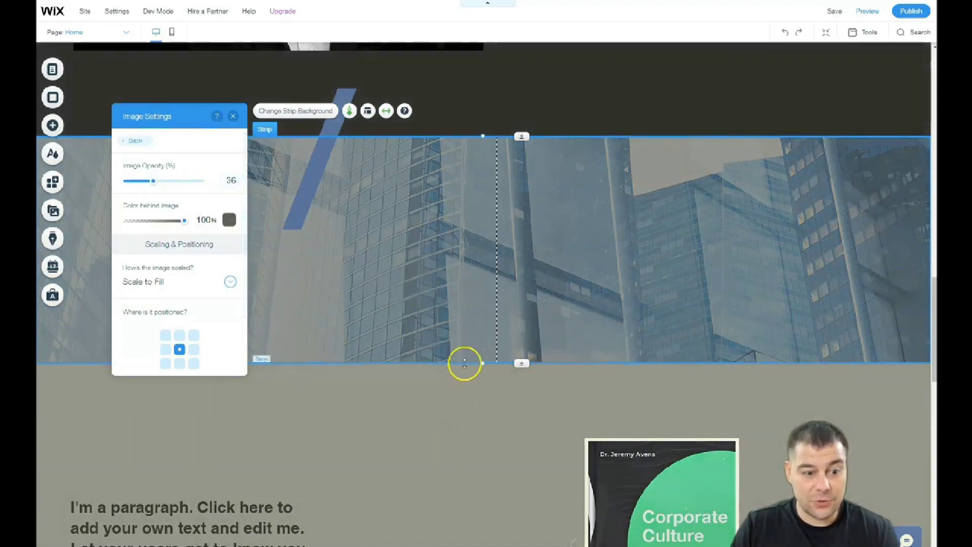
left_click(233, 116)
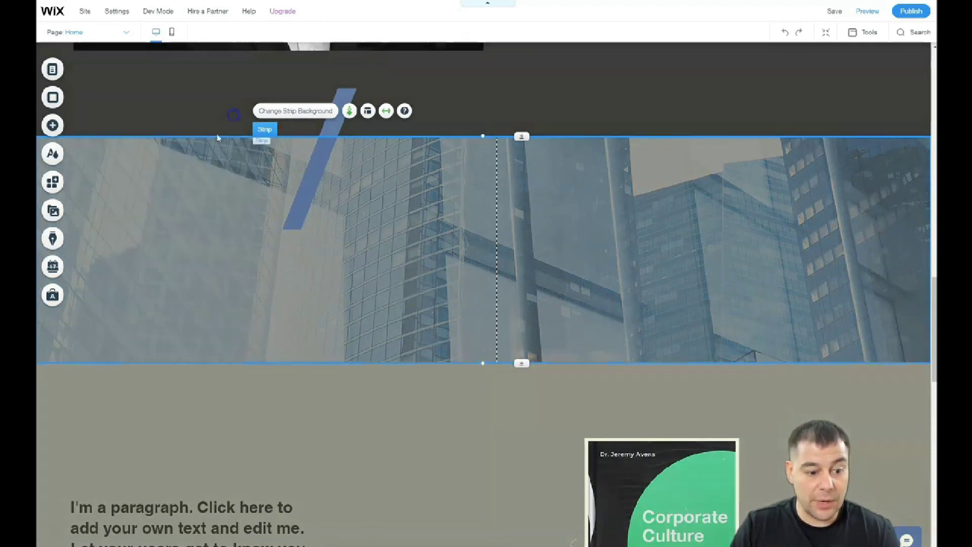
Select the video strip's button, try an Email link, then close without linking
scroll(449, 198, "down", 3)
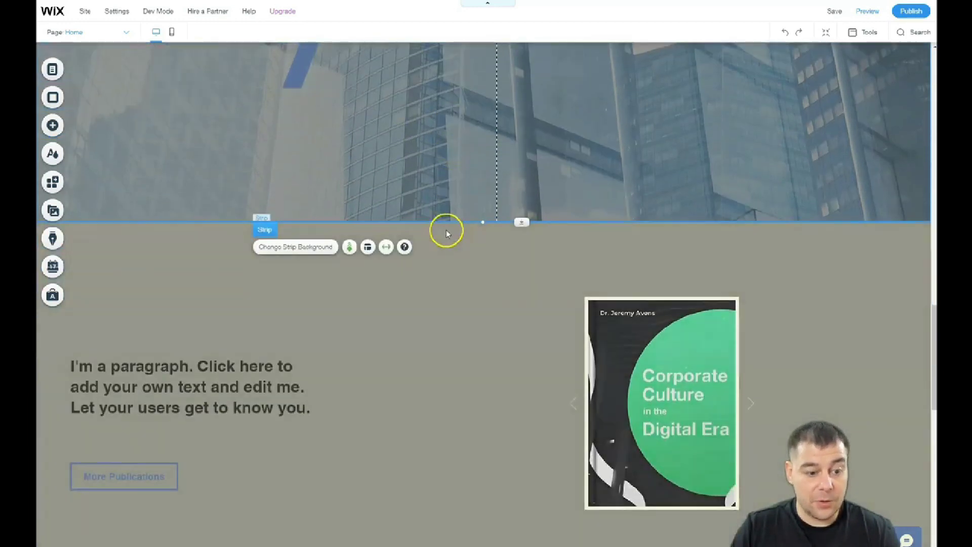
scroll(460, 227, "up", 1)
scroll(460, 227, "up", 2)
scroll(459, 227, "up", 3)
scroll(460, 225, "up", 3)
scroll(459, 226, "up", 2)
scroll(459, 225, "up", 2)
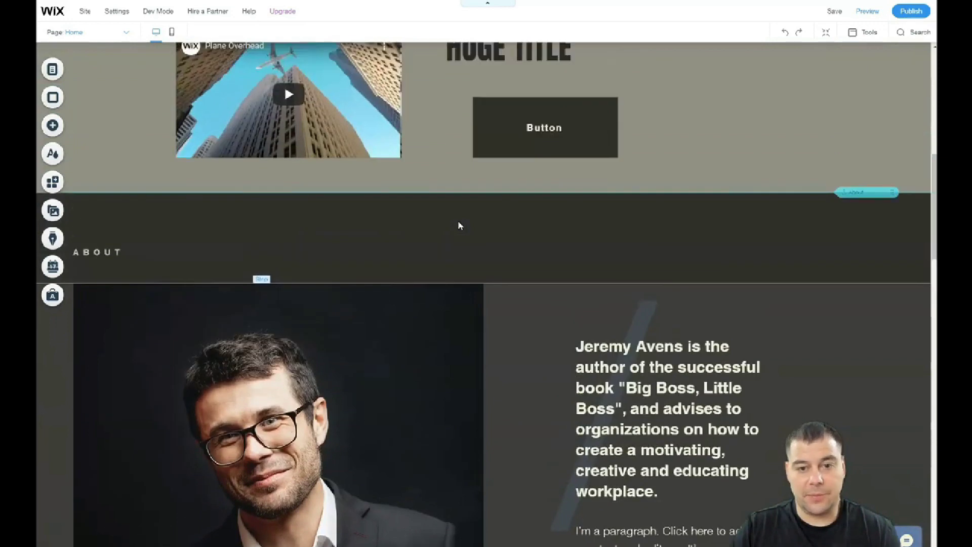
scroll(460, 225, "up", 1)
scroll(540, 292, "up", 2)
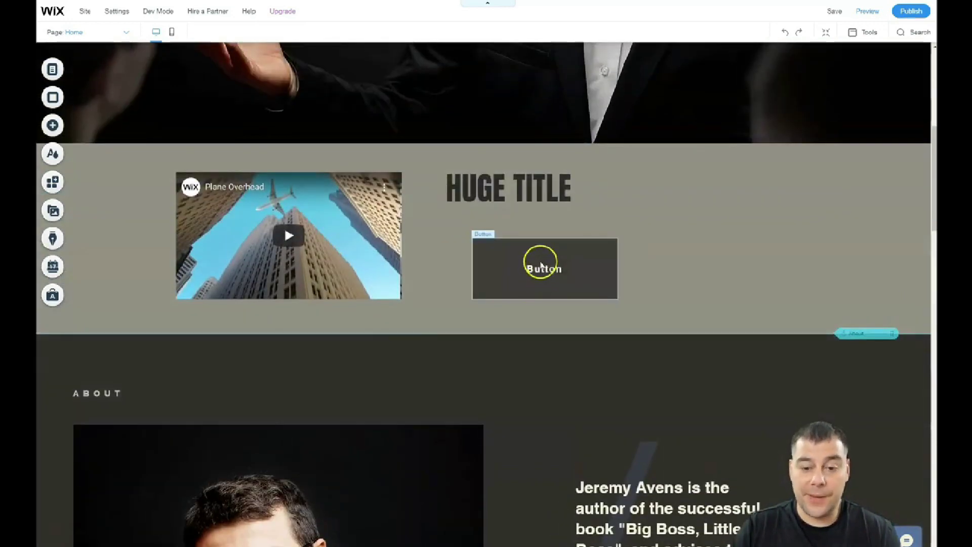
left_click(539, 264)
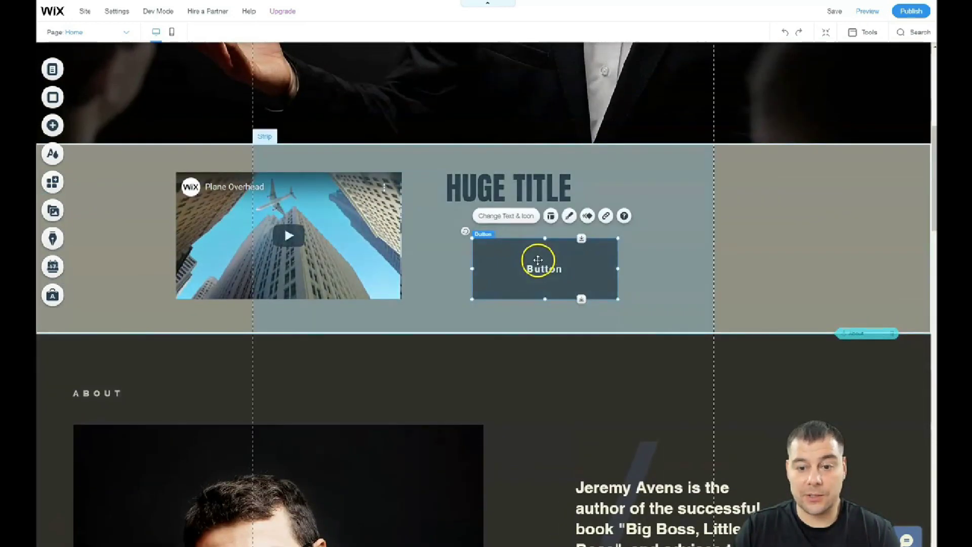
left_click(607, 216)
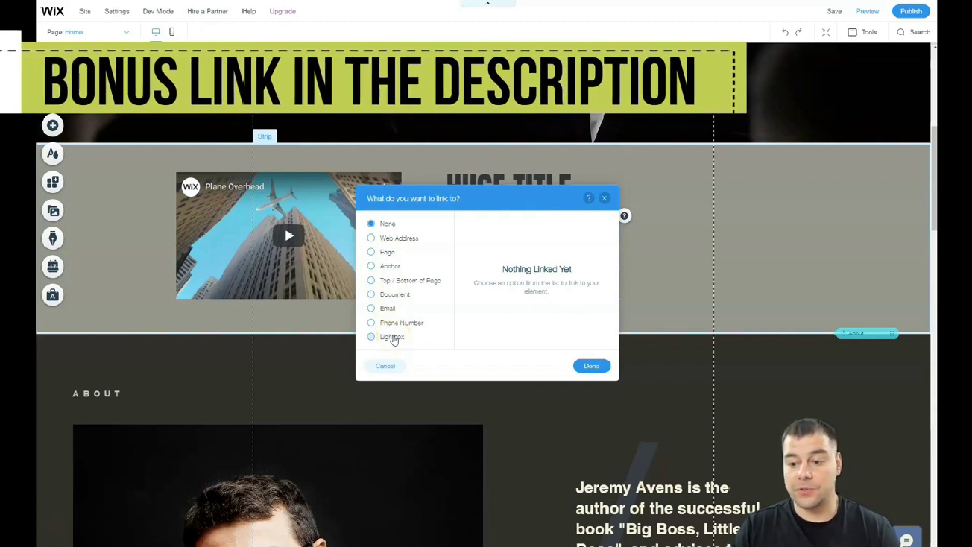
left_click(371, 309)
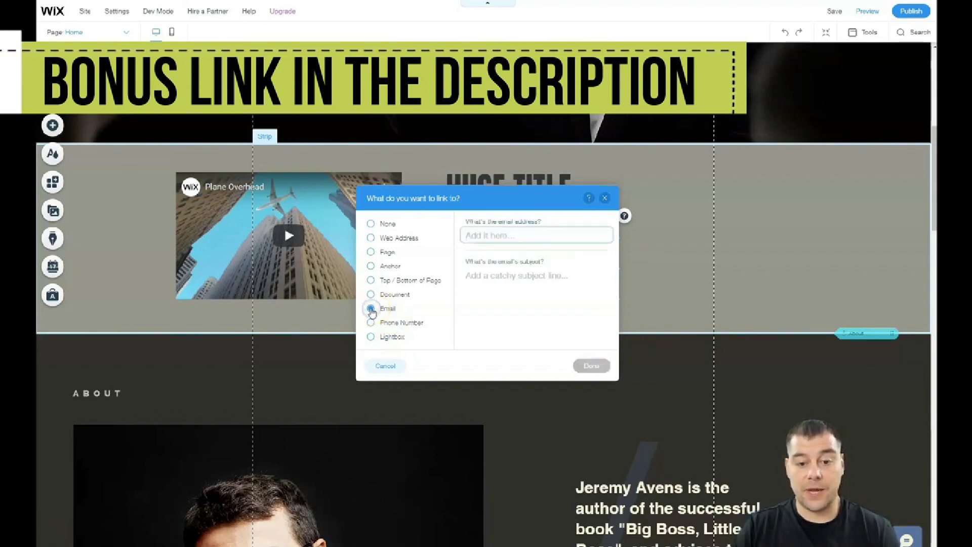
left_click(492, 235)
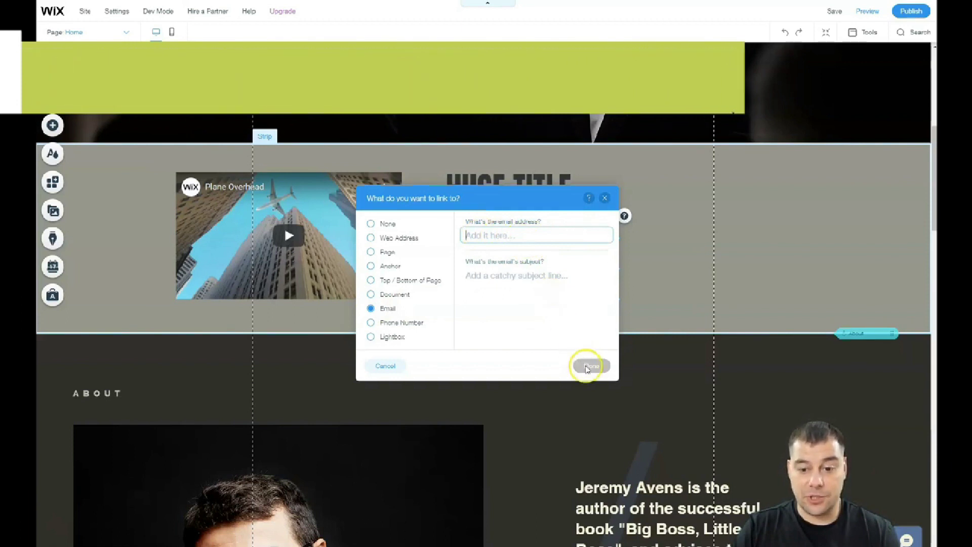
left_click(606, 199)
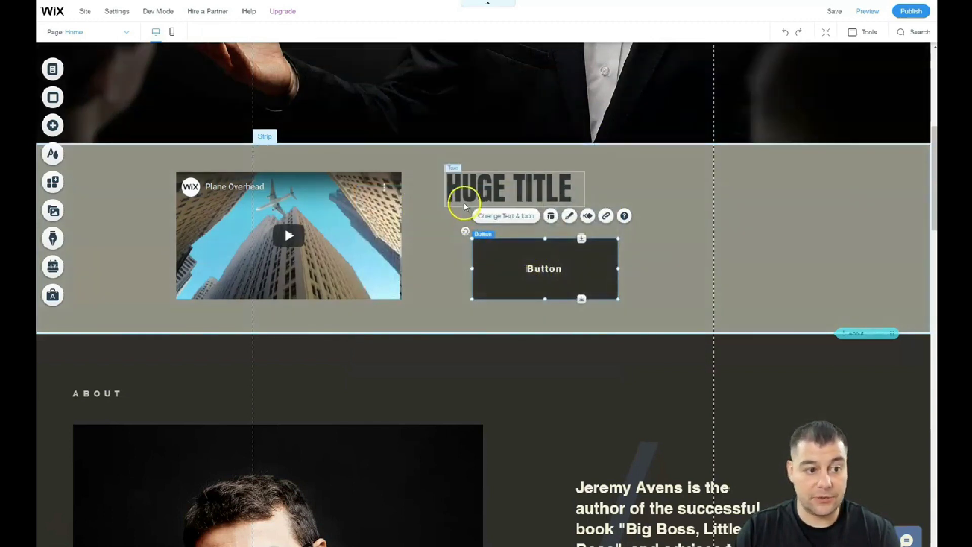
Scroll through the App Market's Marketing category apps to the end of the list
left_click(59, 182)
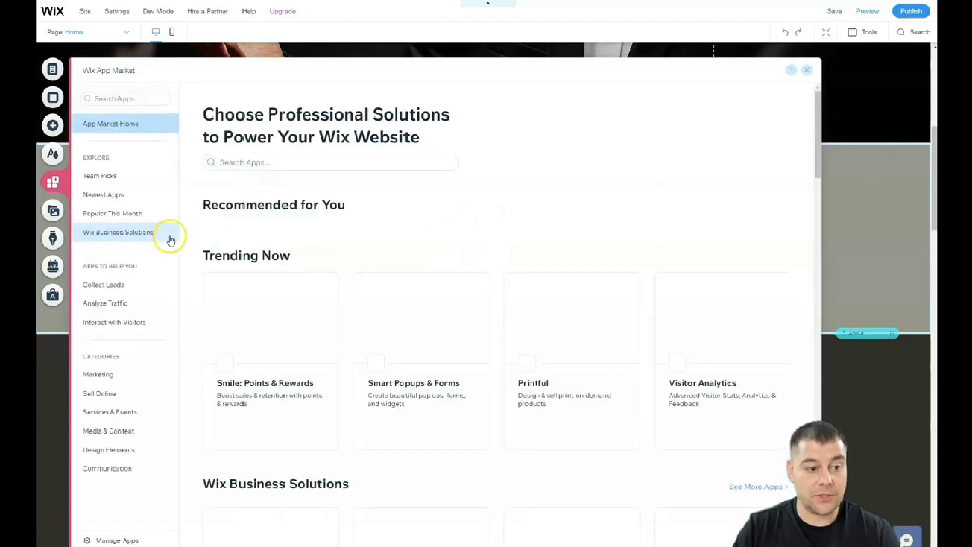
left_click(97, 376)
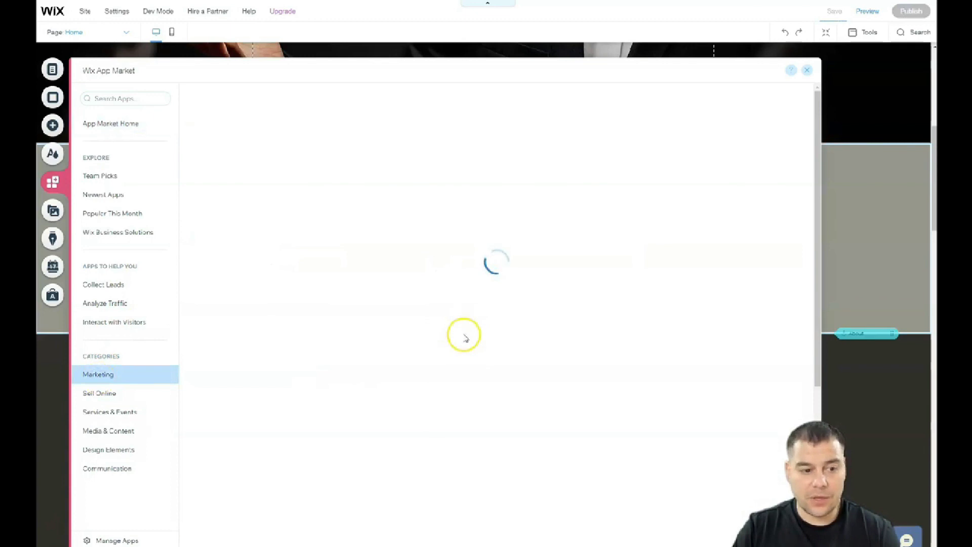
scroll(443, 345, "down", 4)
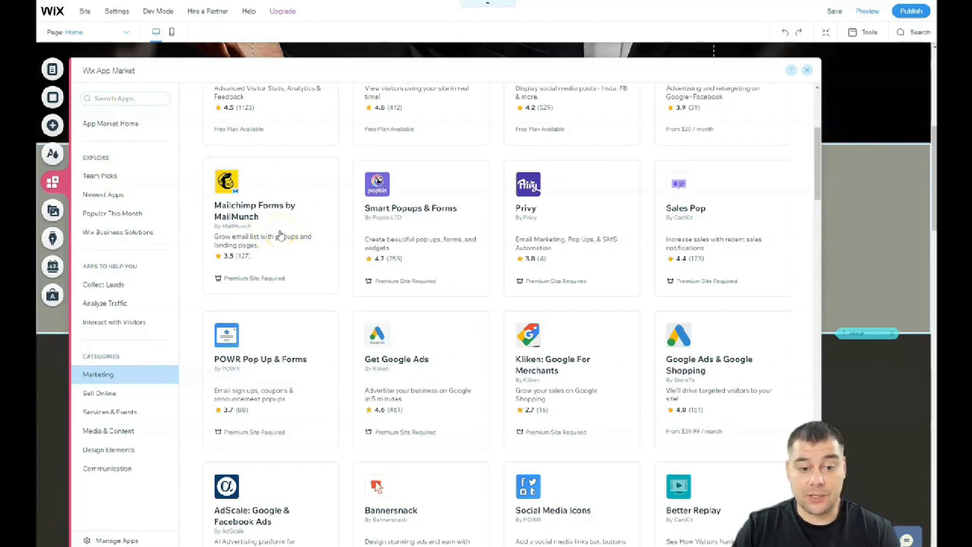
scroll(280, 234, "down", 1)
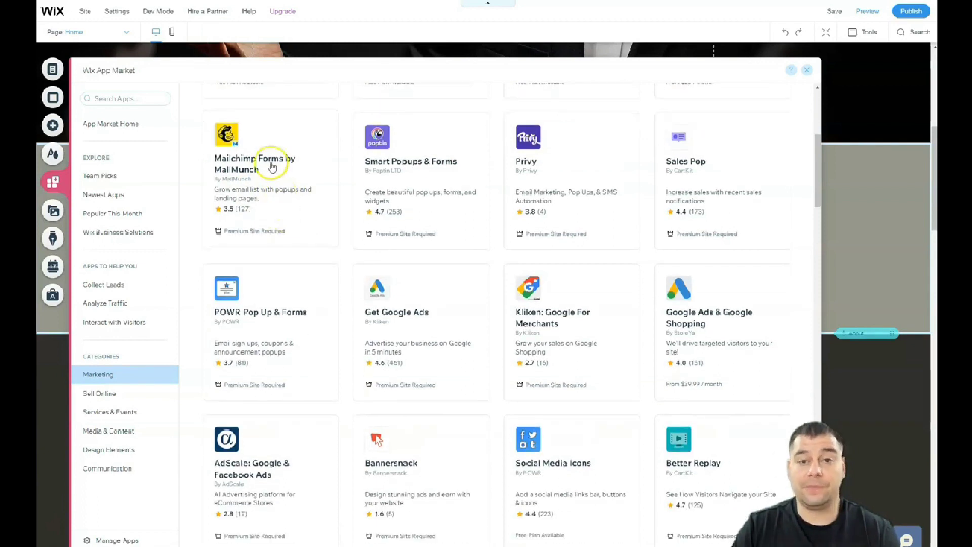
scroll(272, 167, "down", 1)
scroll(272, 165, "down", 3)
scroll(270, 164, "down", 2)
scroll(268, 165, "up", 5)
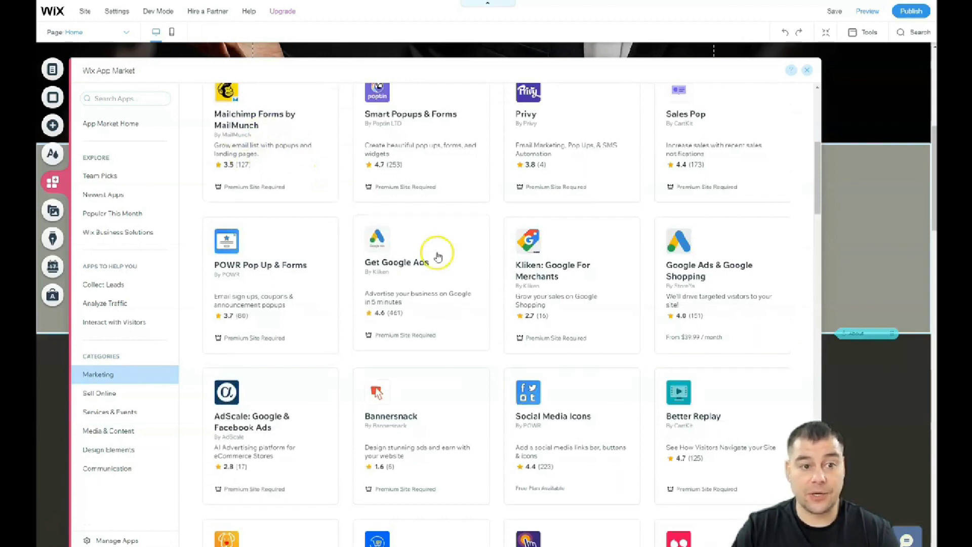
scroll(437, 258, "down", 1)
scroll(446, 256, "down", 4)
scroll(464, 254, "down", 3)
scroll(465, 253, "down", 5)
scroll(465, 258, "down", 4)
scroll(464, 258, "down", 3)
scroll(465, 258, "down", 3)
scroll(466, 257, "down", 3)
scroll(466, 257, "down", 4)
left_click(234, 122)
scroll(453, 289, "down", 3)
scroll(458, 295, "down", 1)
scroll(459, 296, "down", 4)
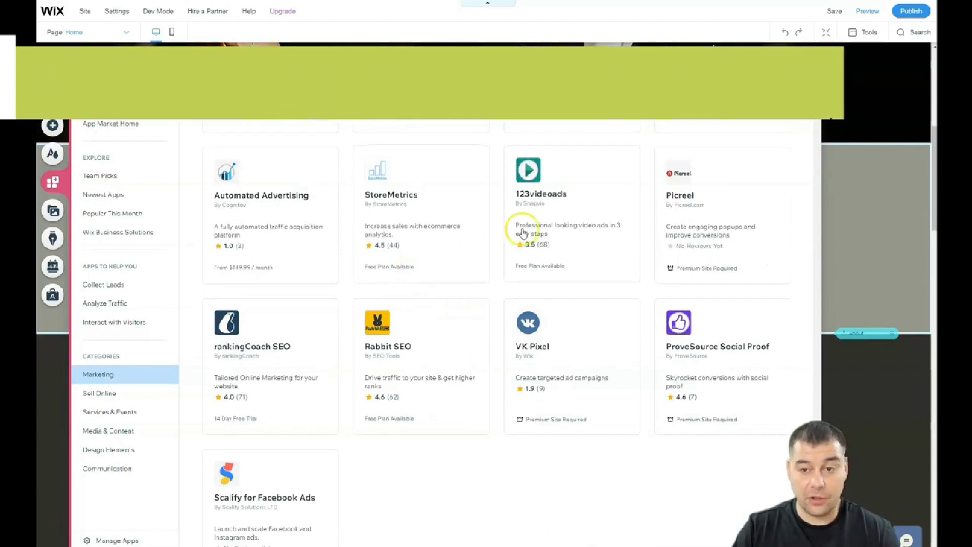
left_click(527, 196)
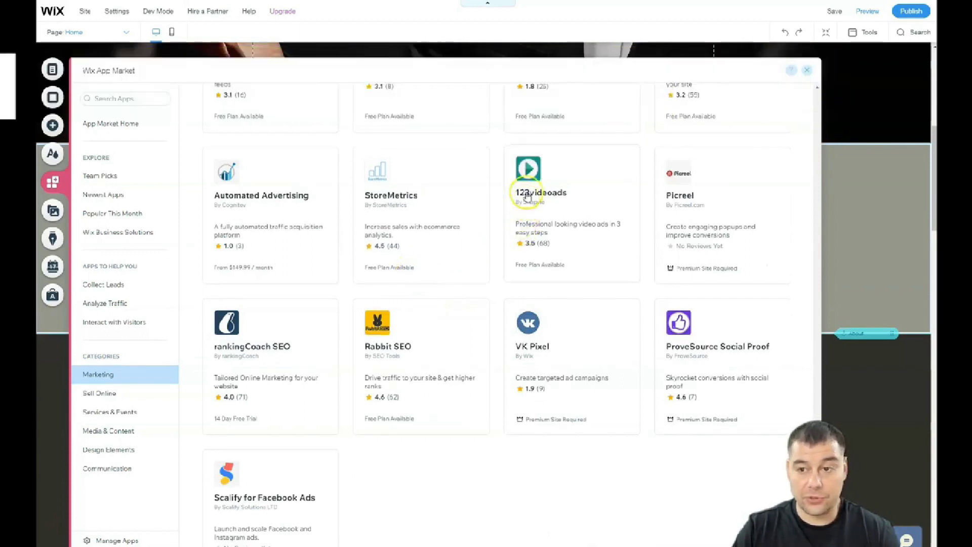
Scroll through the Sell Online apps, then close the App Market
left_click(94, 394)
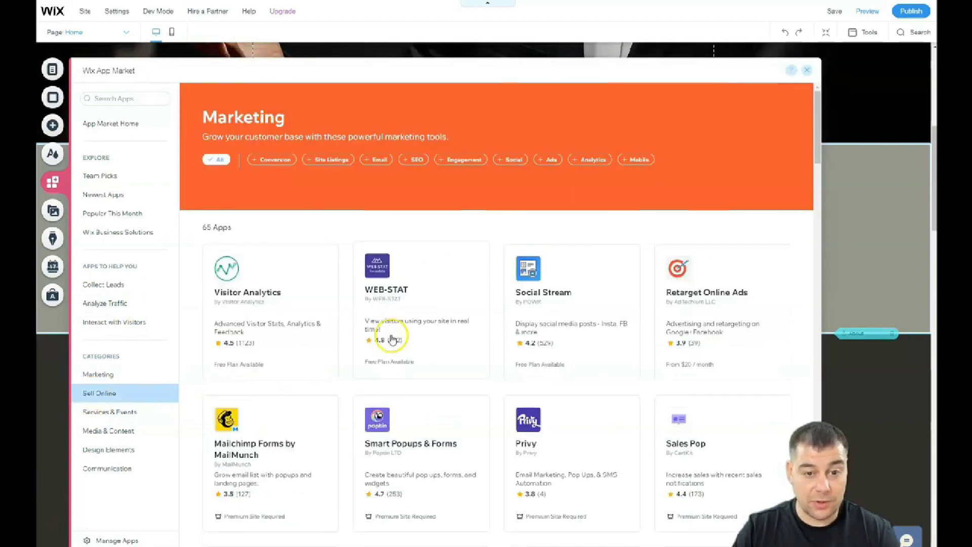
scroll(501, 346, "down", 1)
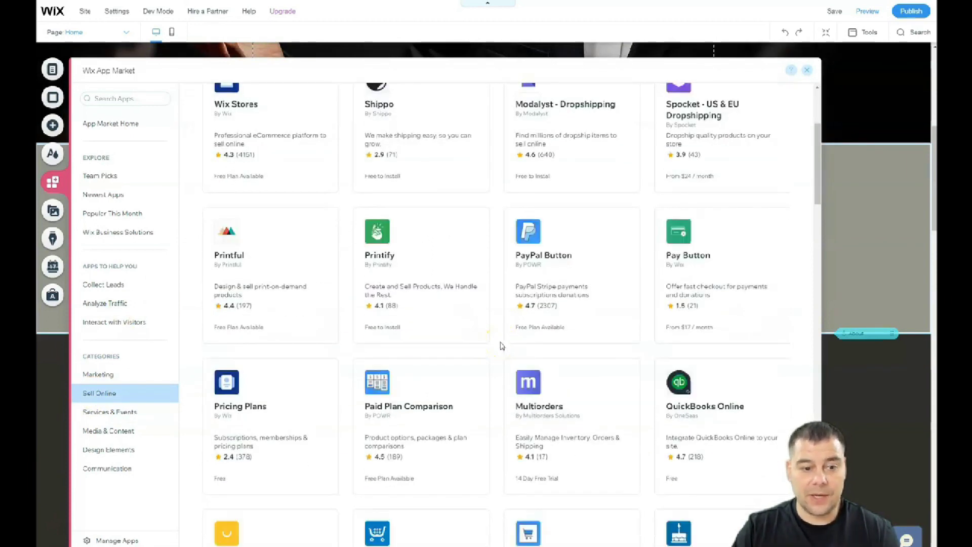
scroll(502, 345, "down", 2)
scroll(501, 346, "down", 3)
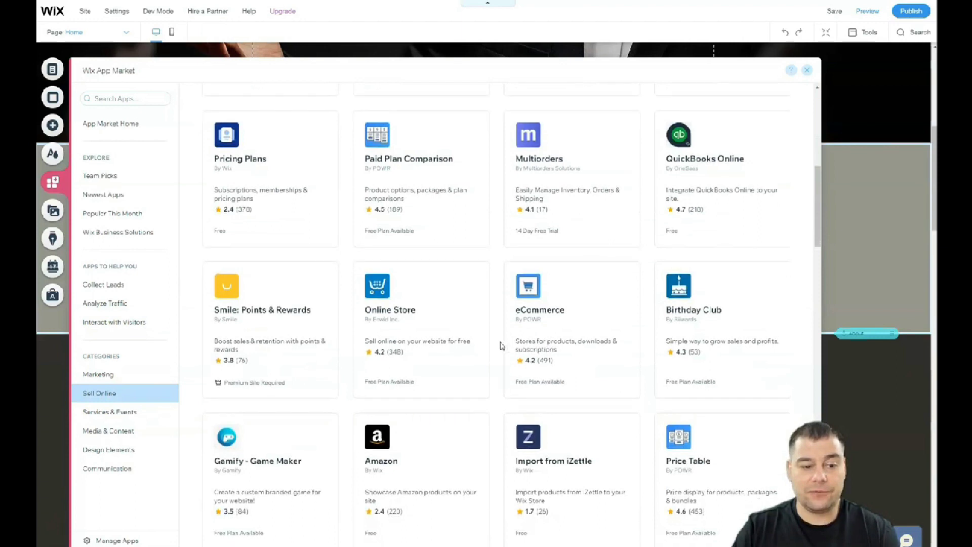
scroll(502, 346, "down", 3)
scroll(502, 346, "down", 2)
scroll(502, 345, "down", 3)
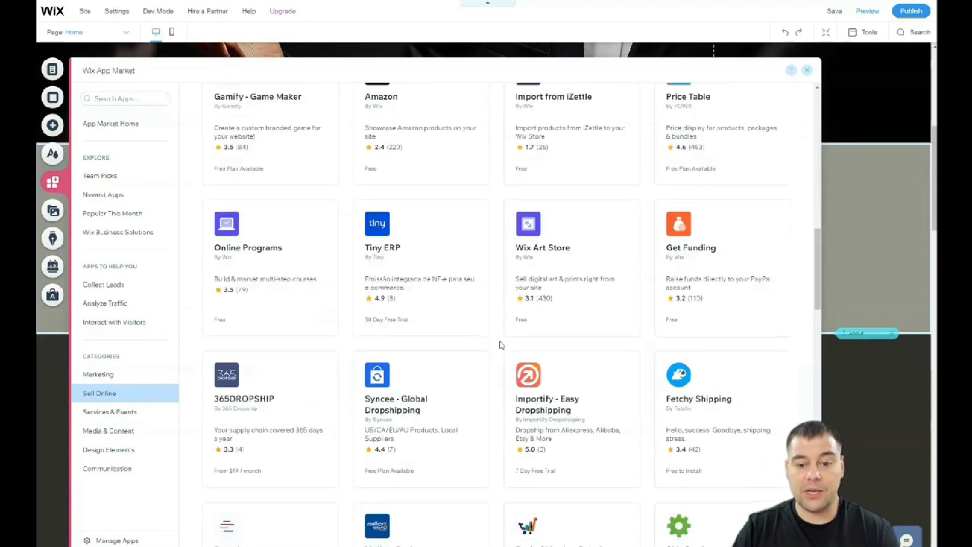
scroll(502, 345, "down", 1)
scroll(502, 345, "down", 4)
scroll(500, 344, "down", 3)
scroll(501, 344, "down", 4)
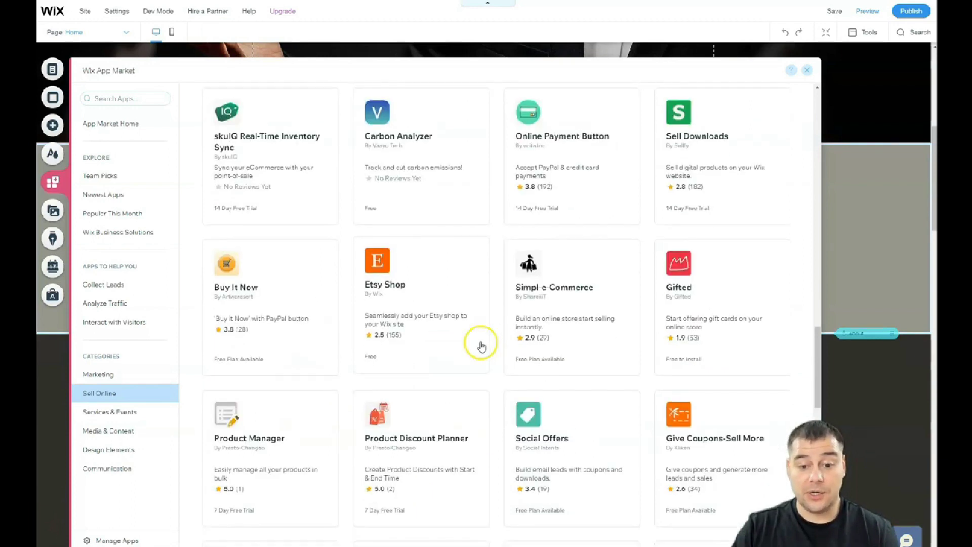
scroll(500, 346, "down", 4)
scroll(500, 349, "down", 3)
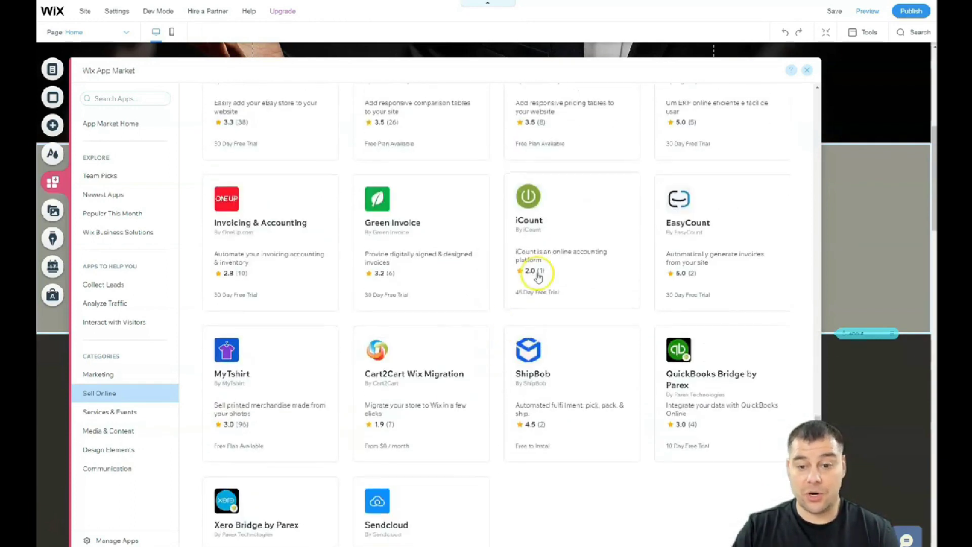
left_click(805, 70)
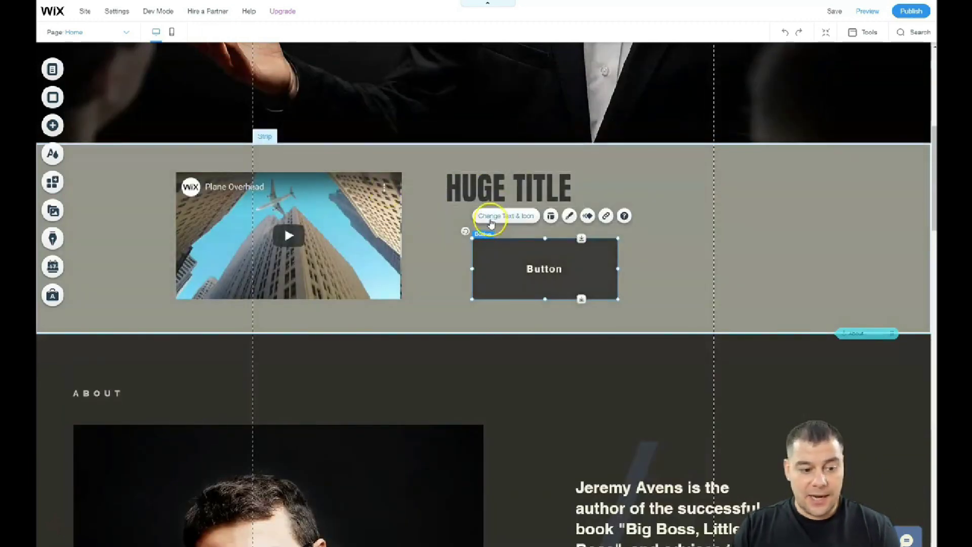
Change the hero headline's text colour to the lightest off-white theme swatch
scroll(489, 223, "up", 1)
scroll(491, 223, "up", 4)
scroll(490, 222, "up", 3)
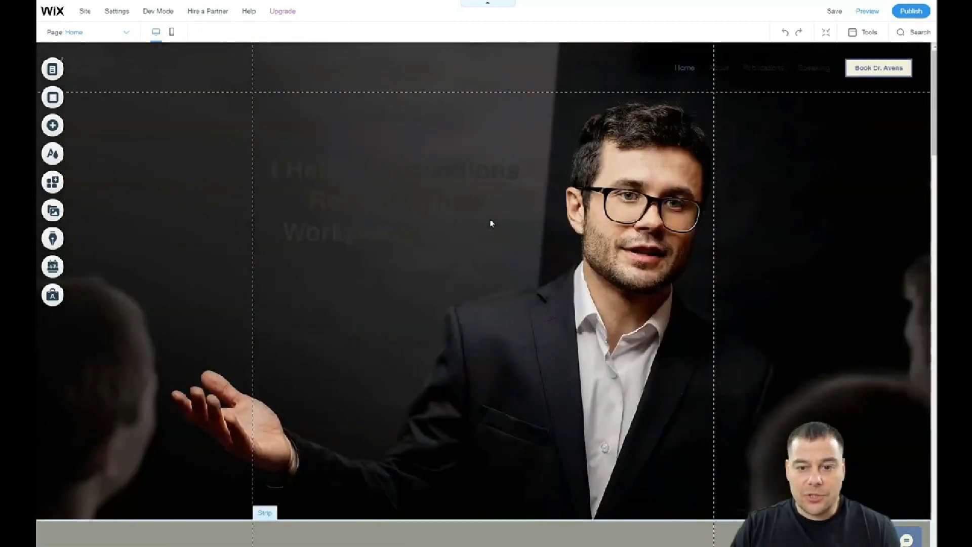
left_click(358, 200)
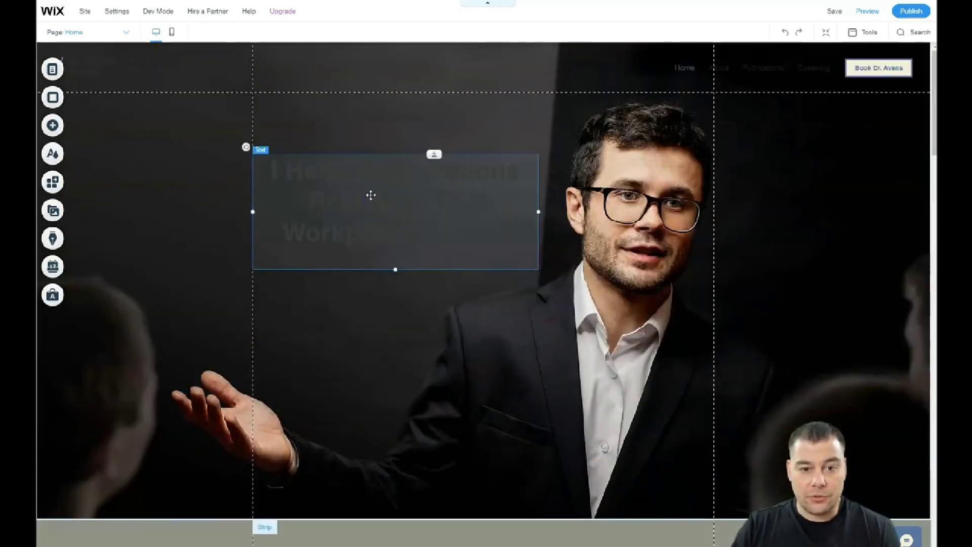
double_click(370, 195)
left_click(629, 318)
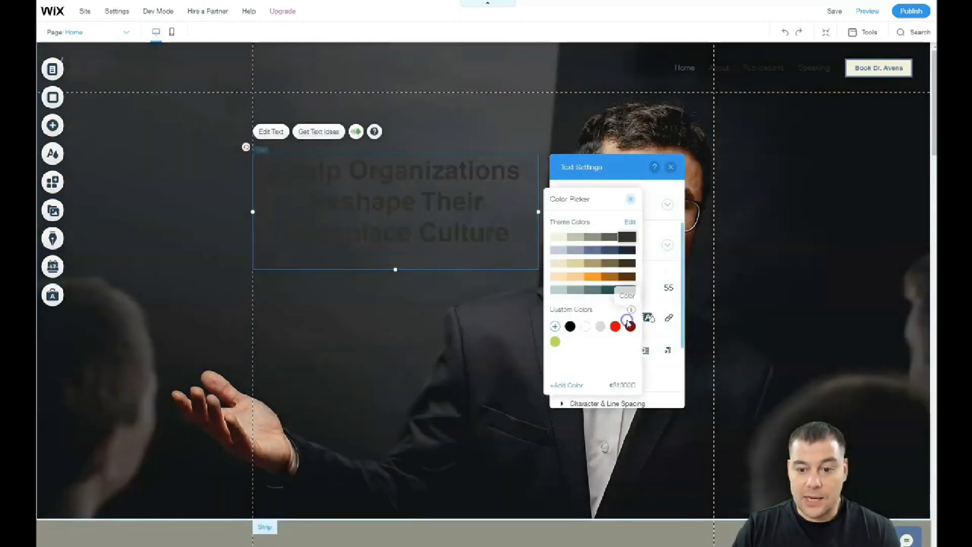
left_click(559, 238)
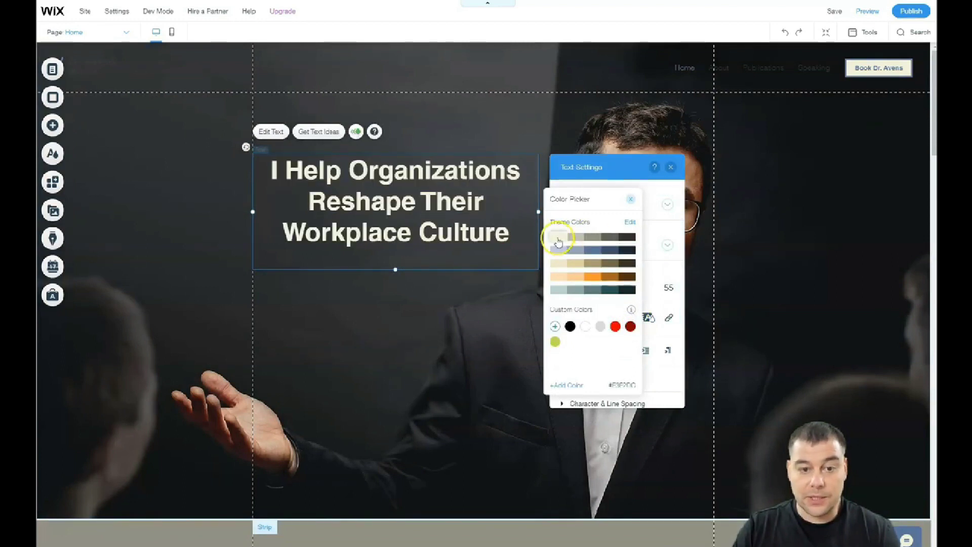
left_click(377, 370)
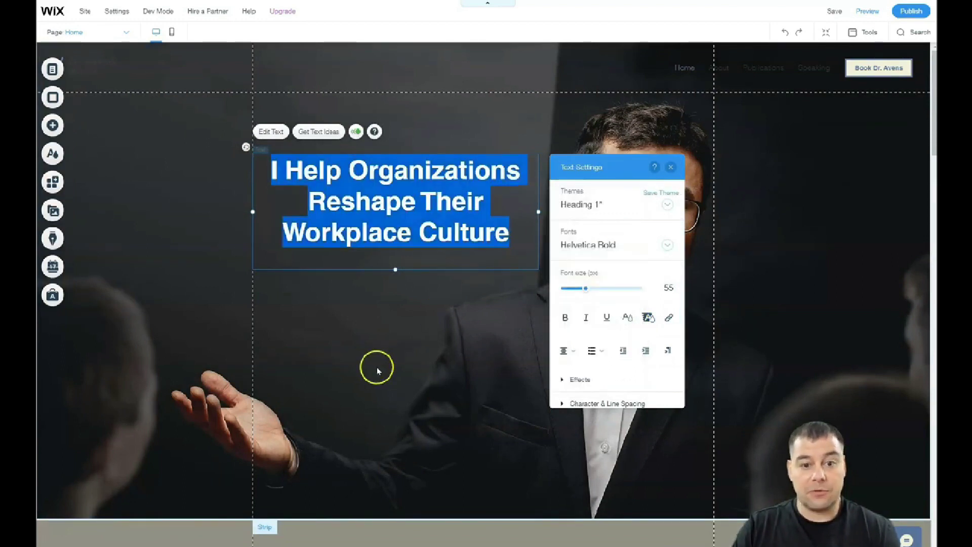
left_click(413, 361)
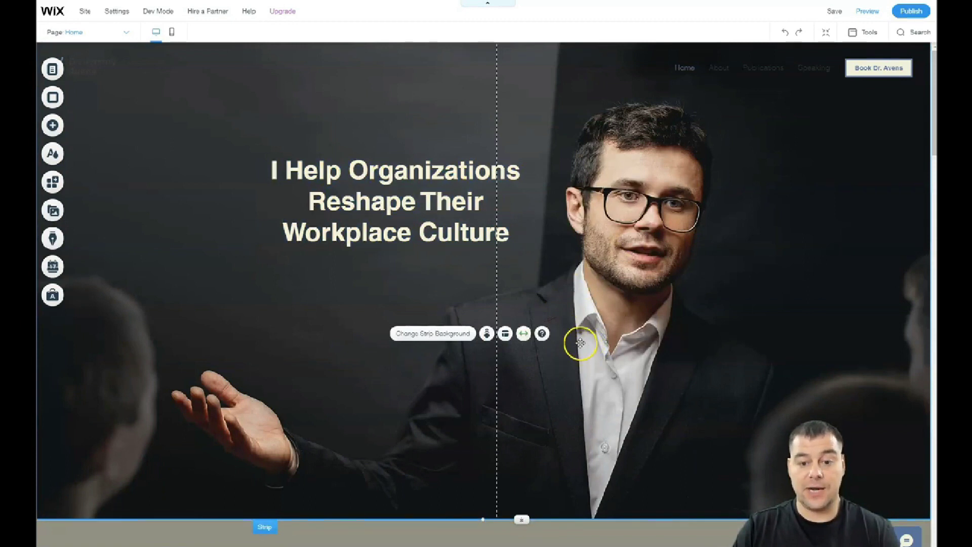